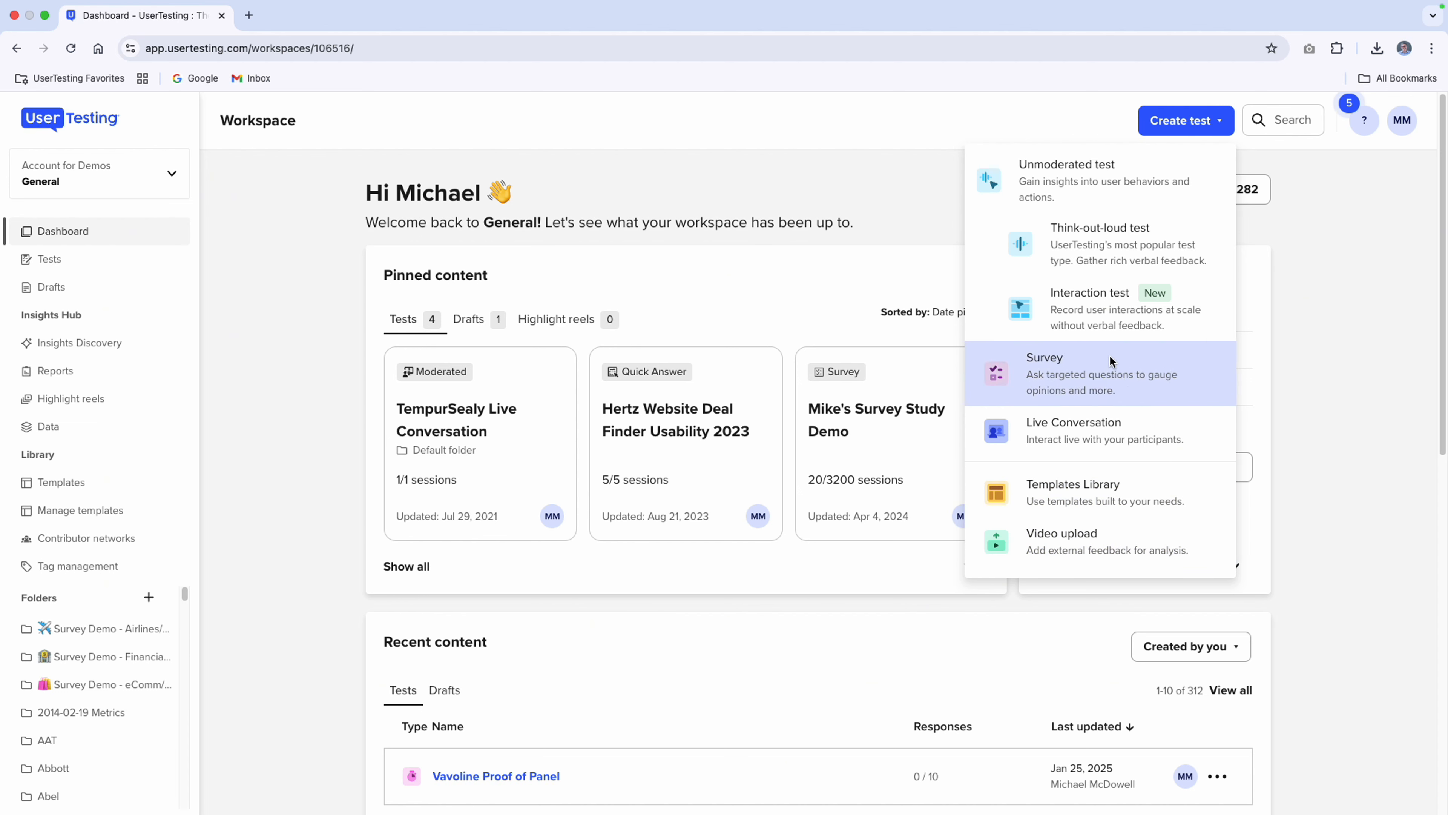
Create a new interaction test and add an Instructions block to it.
click(1098, 308)
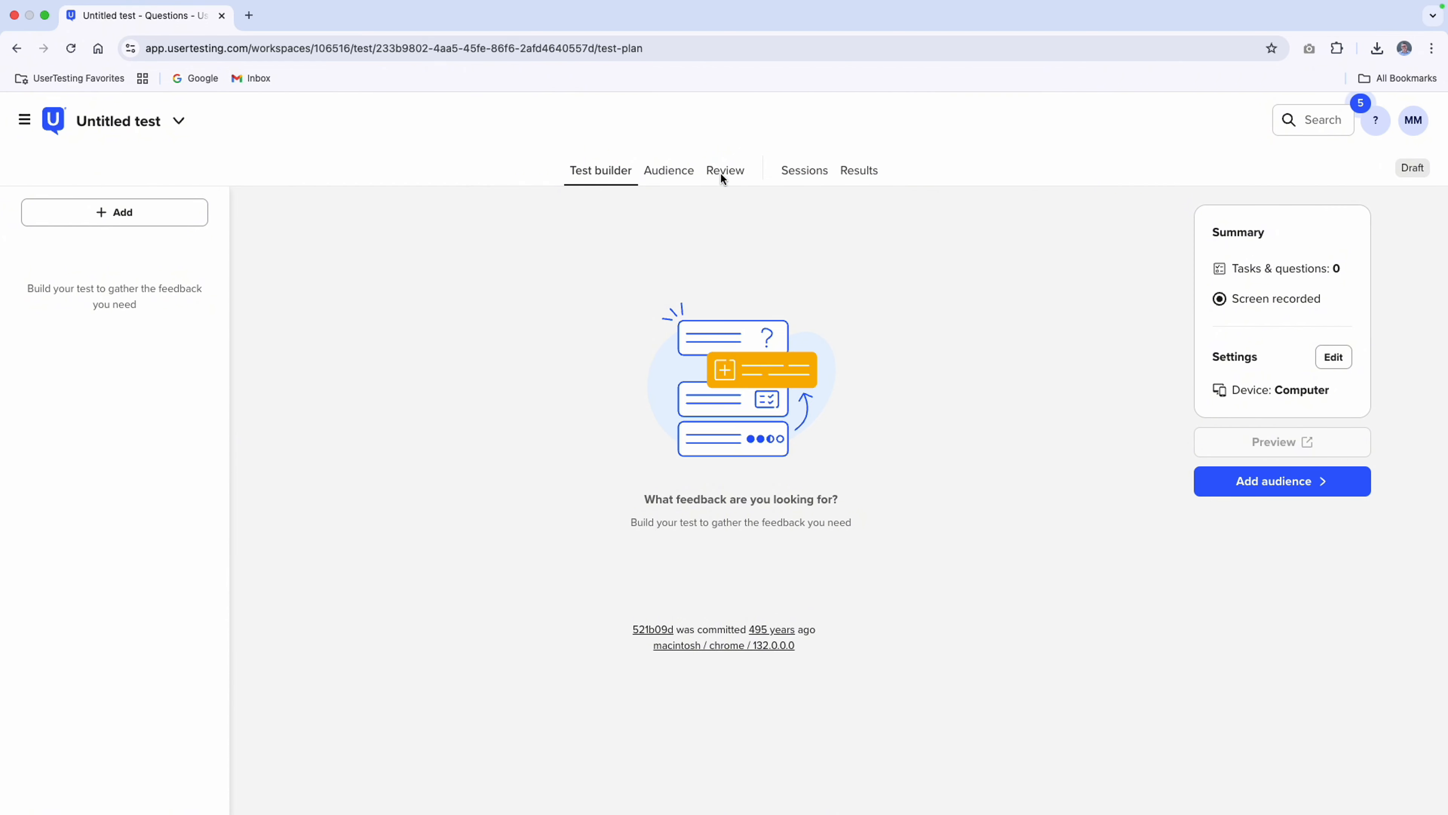
click(132, 214)
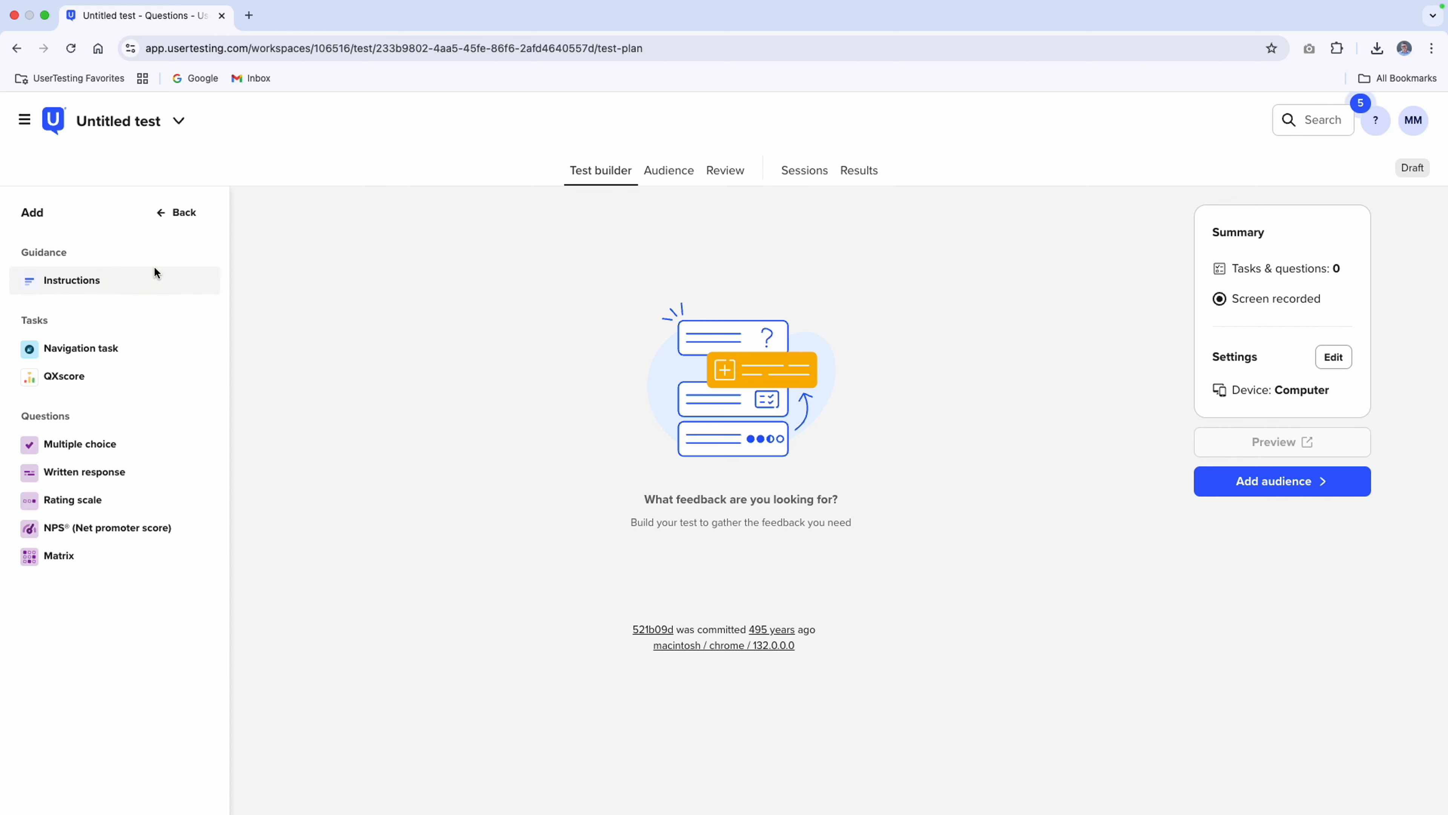
click(135, 281)
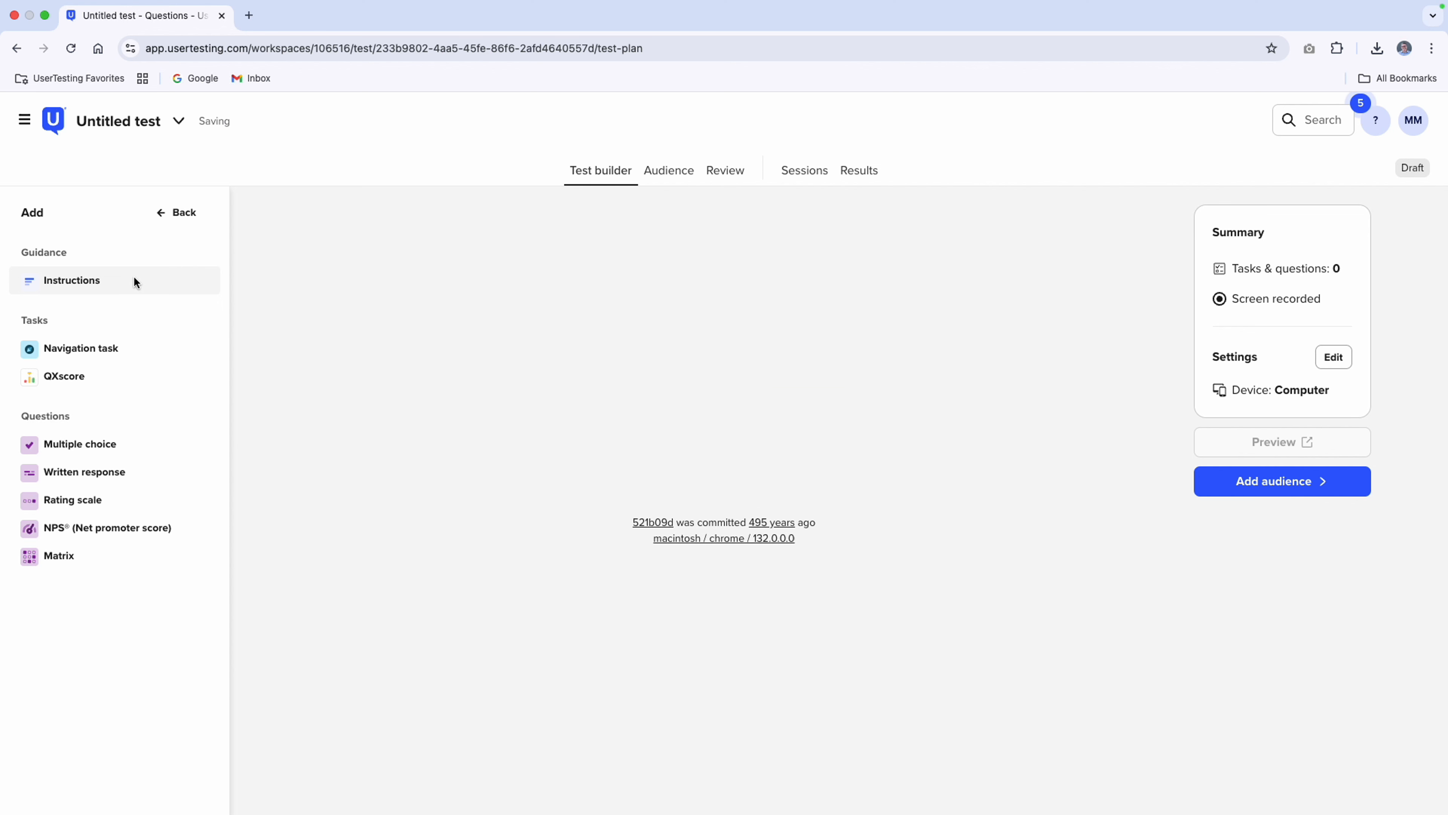
click(567, 344)
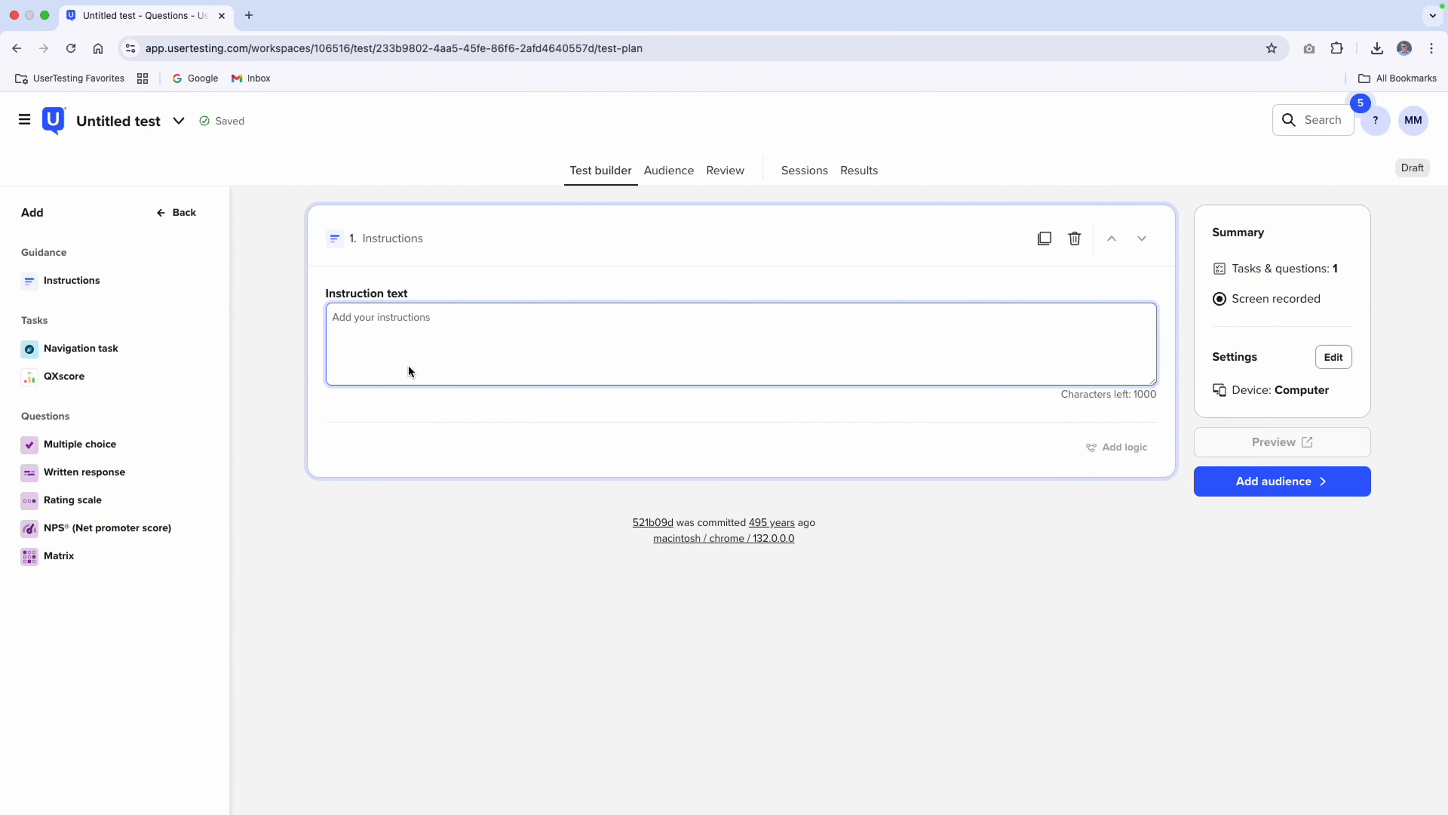
Add a multiple choice question after the instructions, with randomized answers and an "Other" answer.
mouse_move(95, 379)
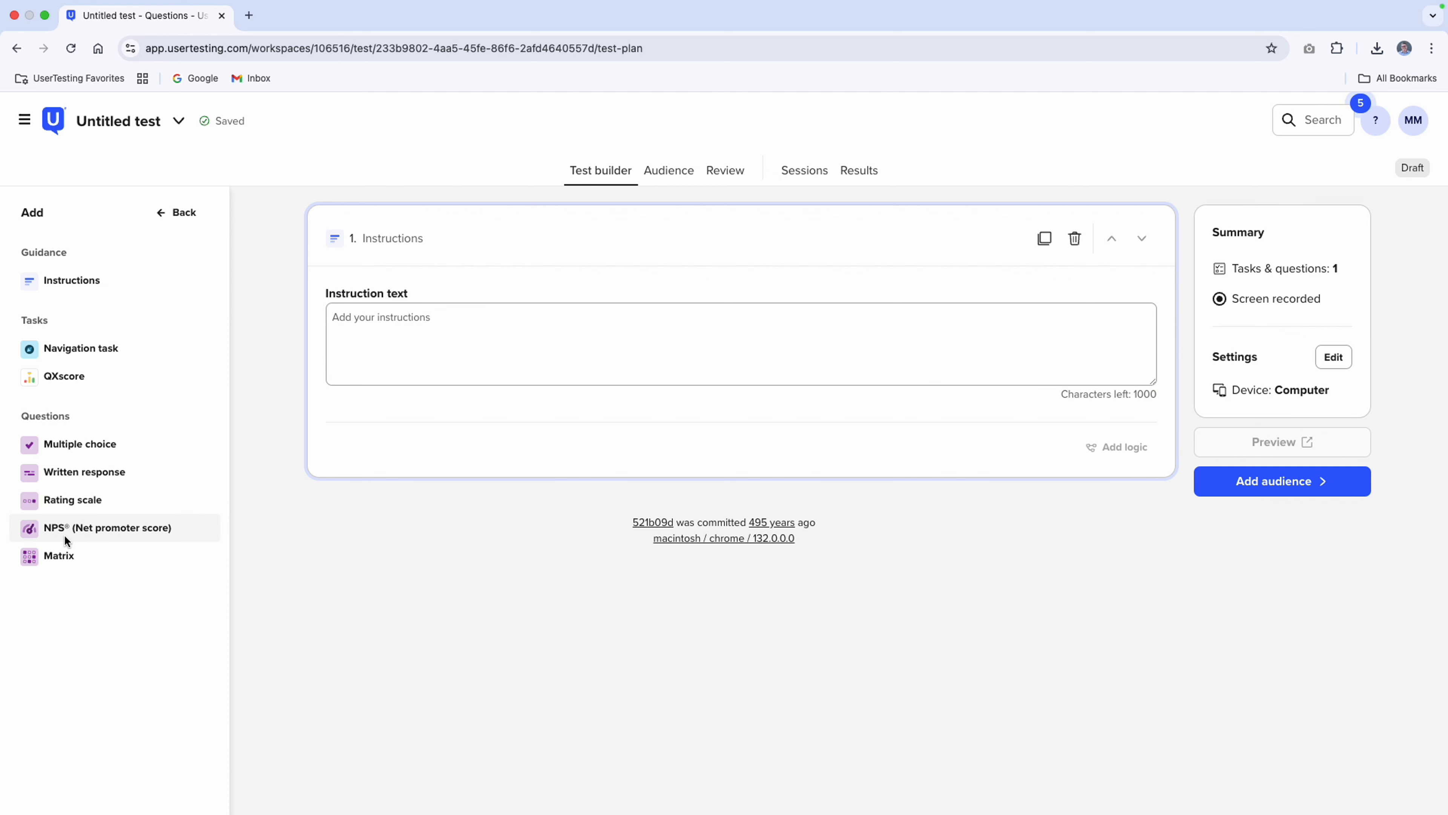
click(87, 444)
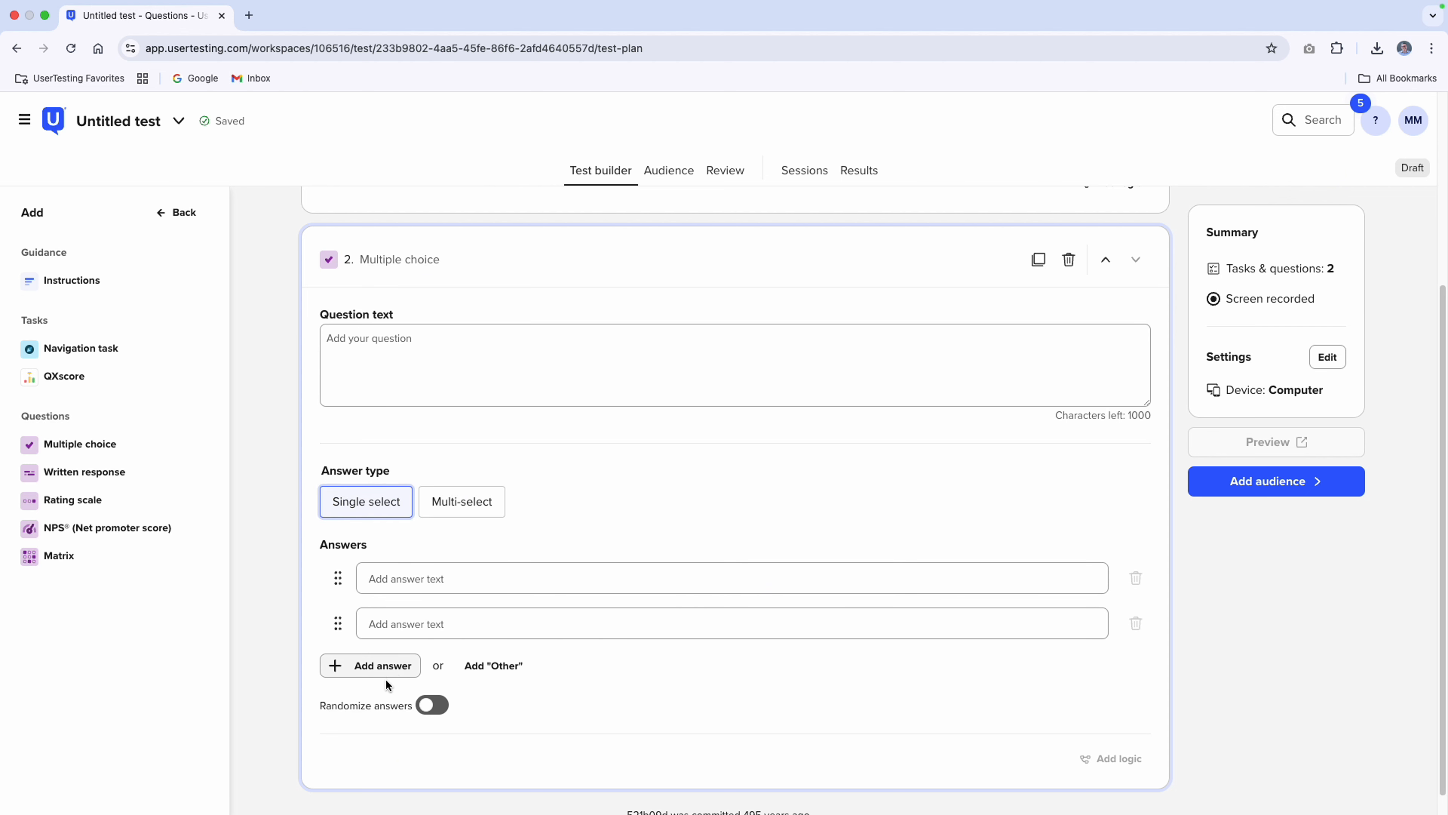
click(434, 706)
click(491, 674)
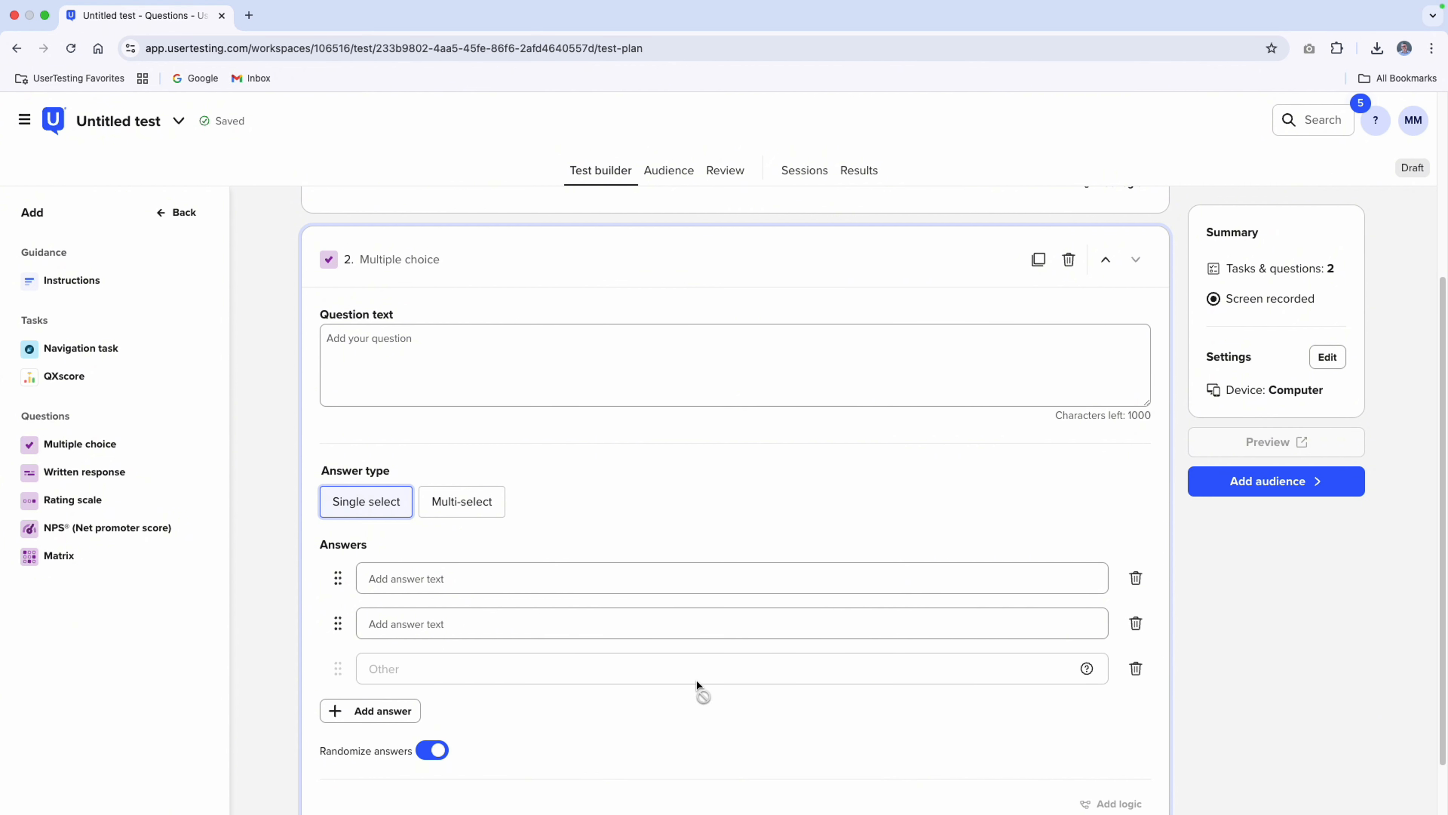
scroll(884, 702, down, 2)
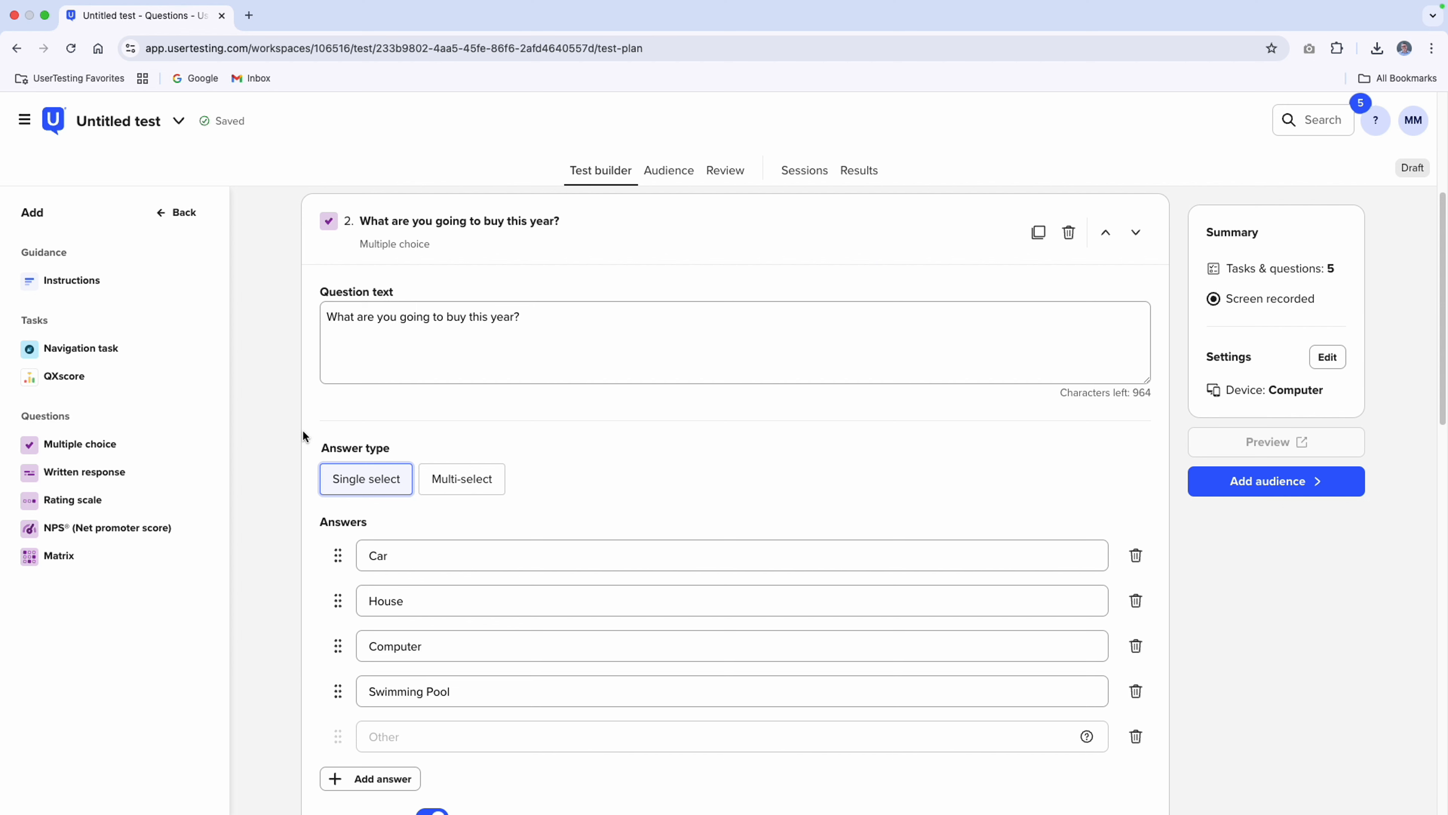
Review the answers of the "What are you going to buy this year?" question and the written response and rating scale questions that follow.
scroll(349, 325, down, 5)
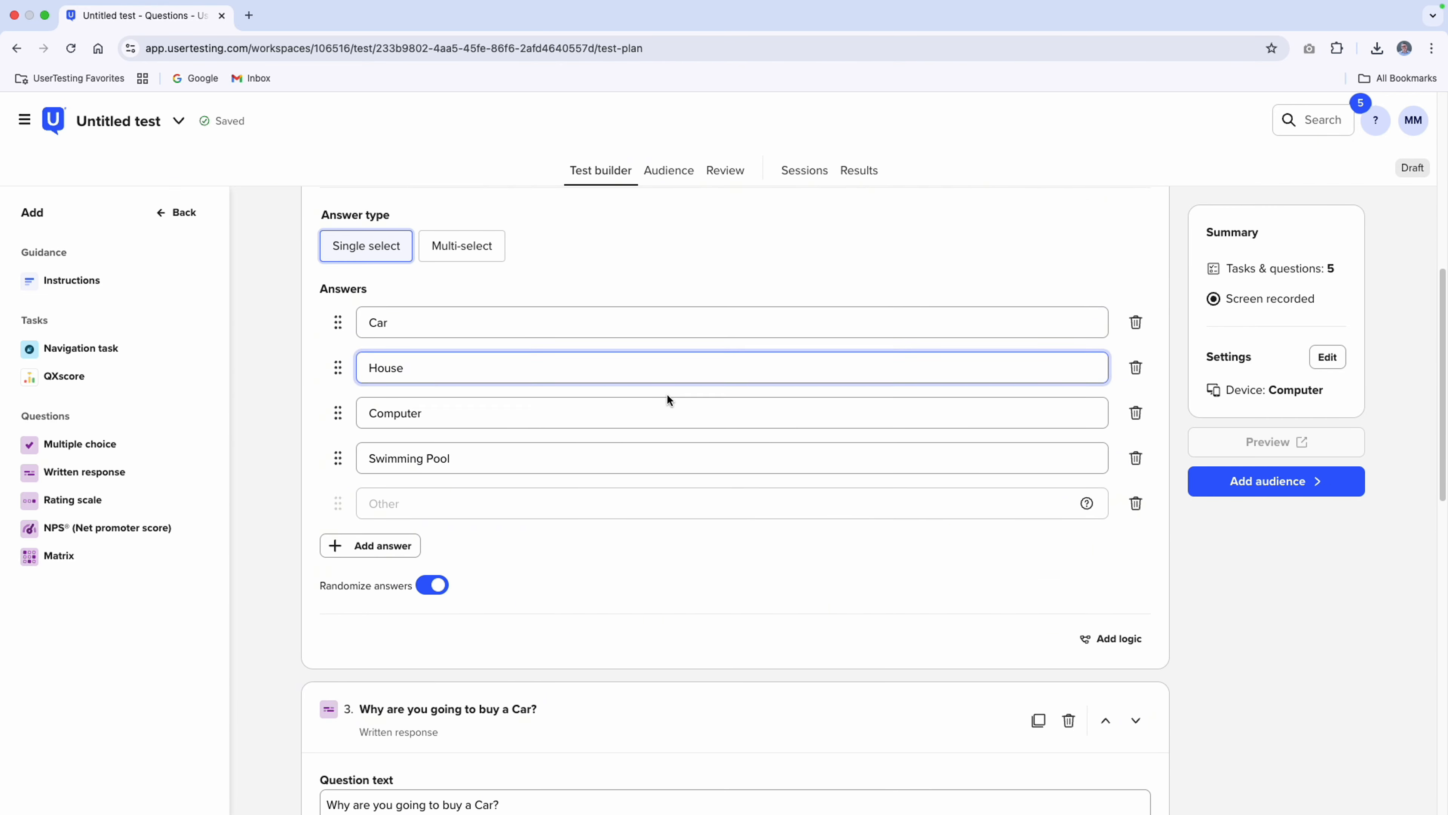
scroll(667, 393, down, 7)
click(451, 434)
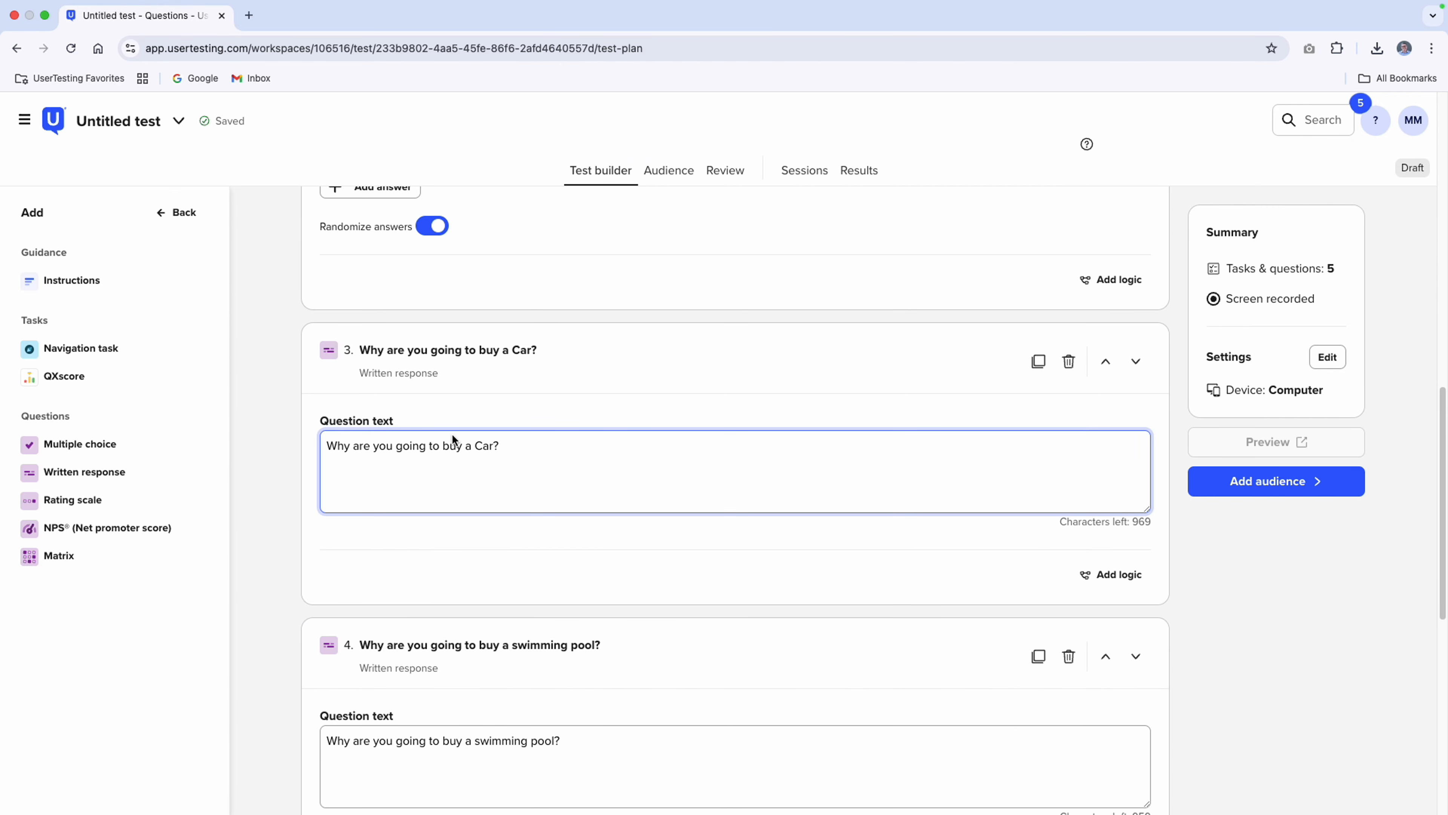
click(363, 377)
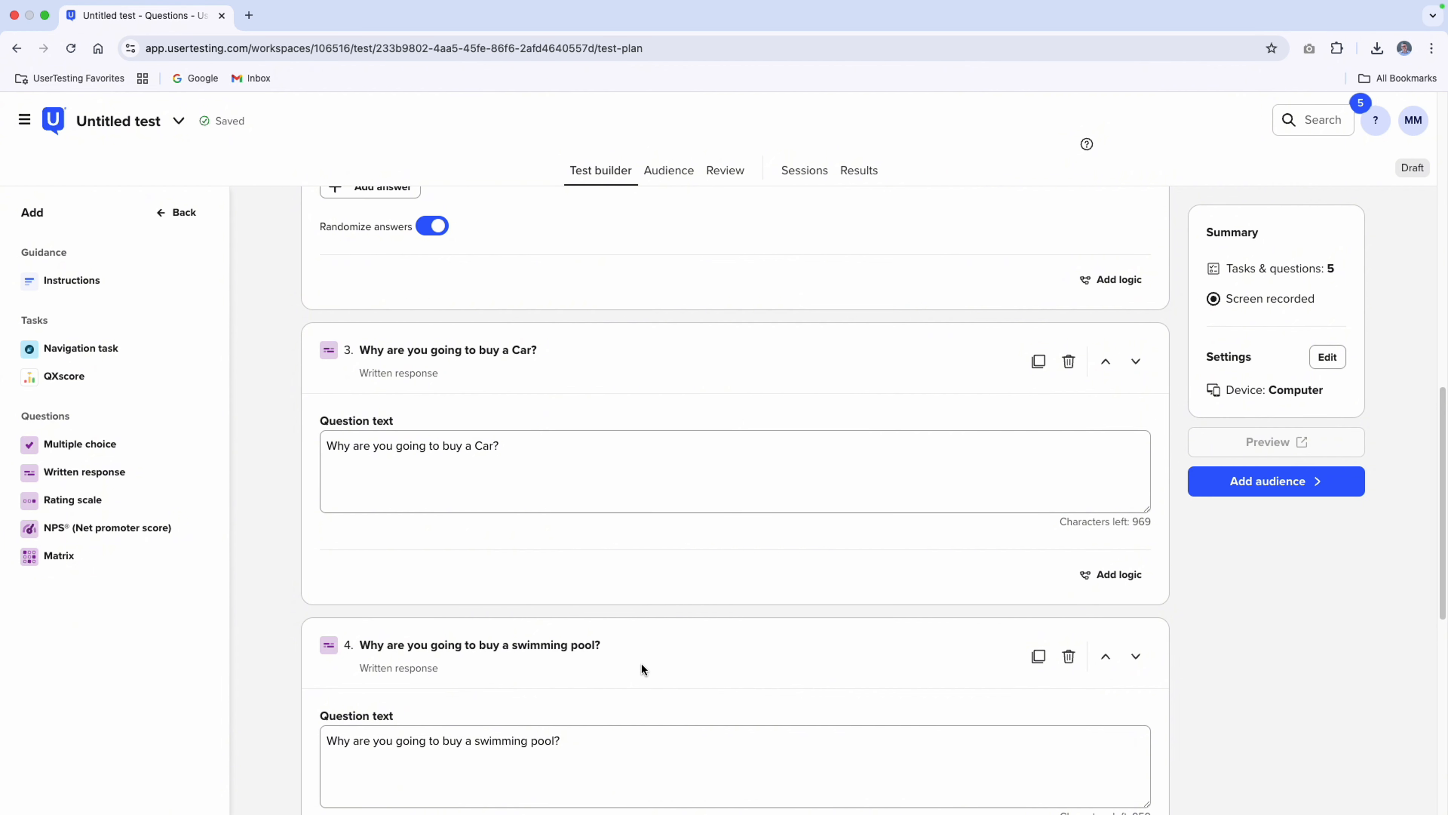
scroll(642, 663, down, 6)
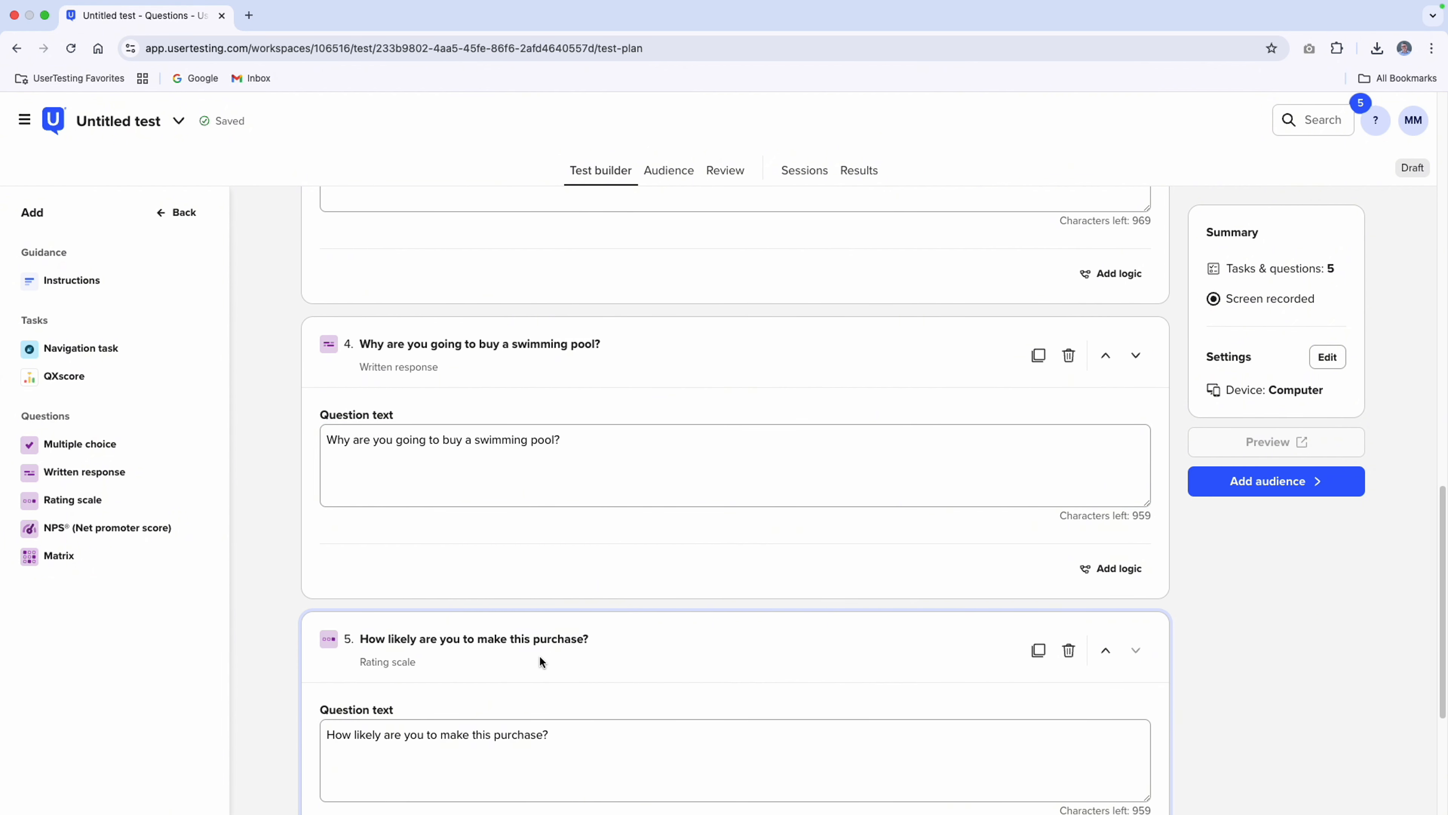
scroll(561, 646, up, 3)
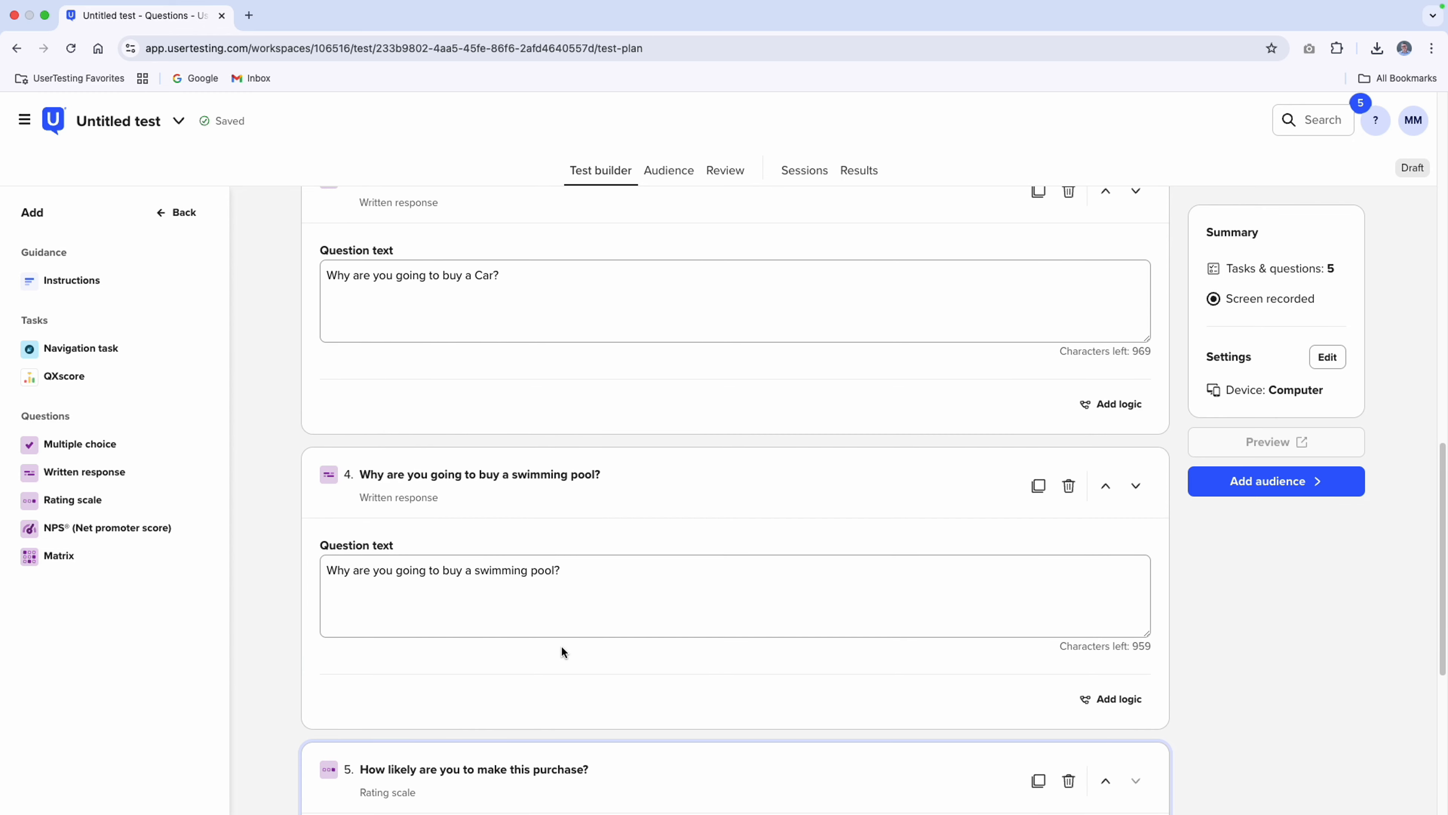
click(590, 608)
scroll(597, 606, up, 12)
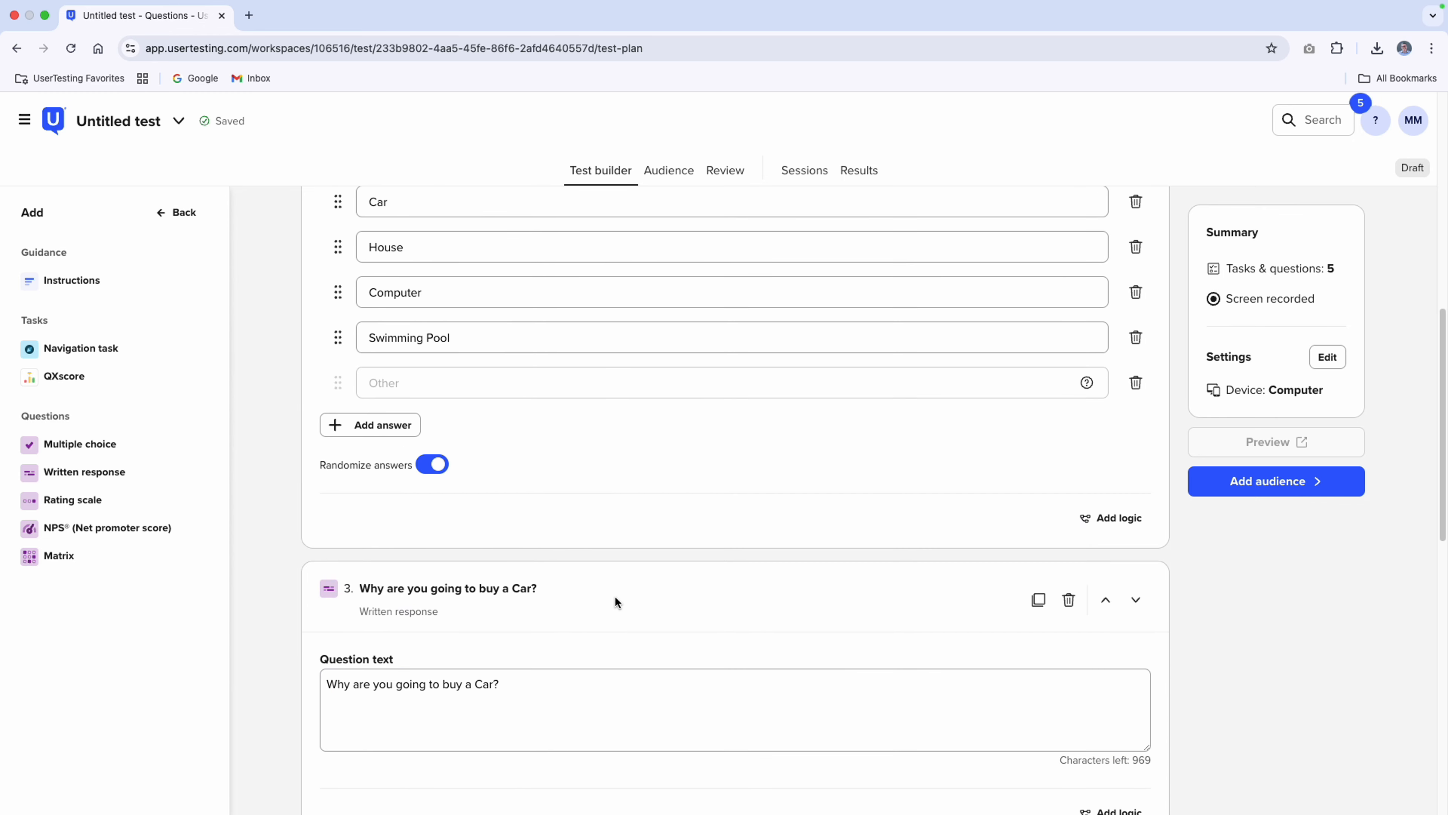
click(628, 580)
scroll(628, 581, down, 3)
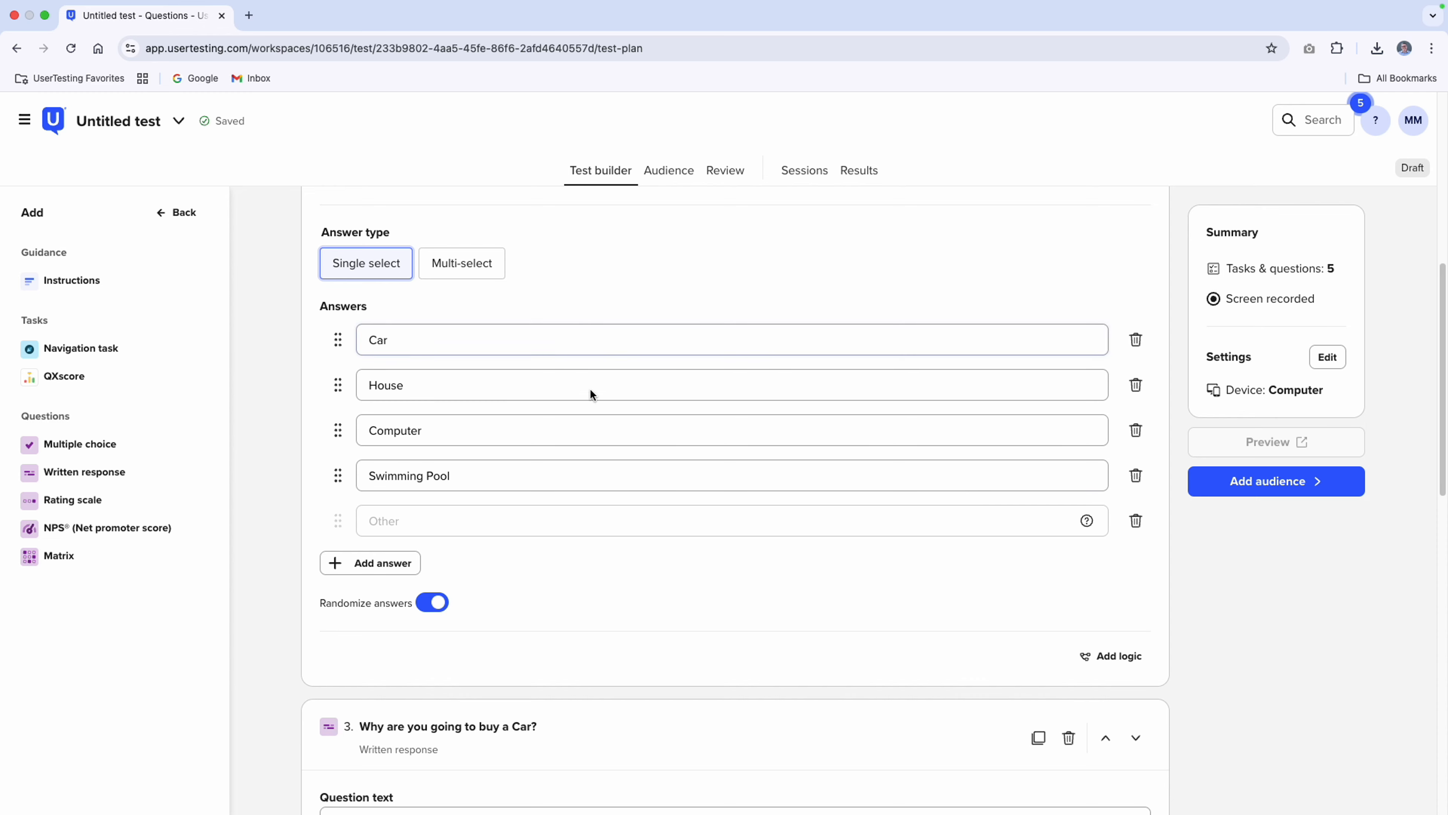
scroll(610, 390, up, 1)
click(630, 396)
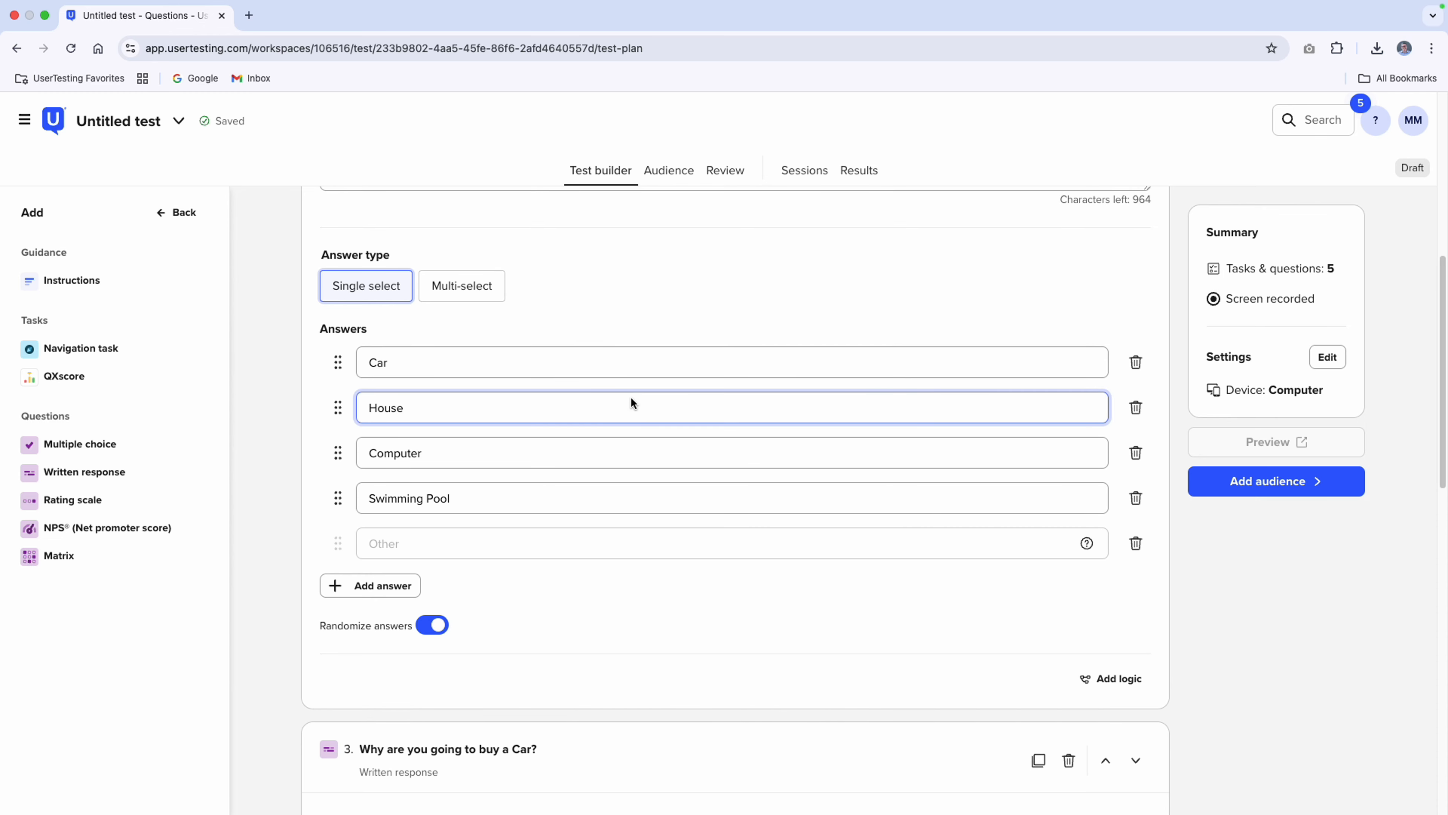
Add logic to the "What are you going to buy this year?" question so the answer Car goes to question 3.
click(1110, 678)
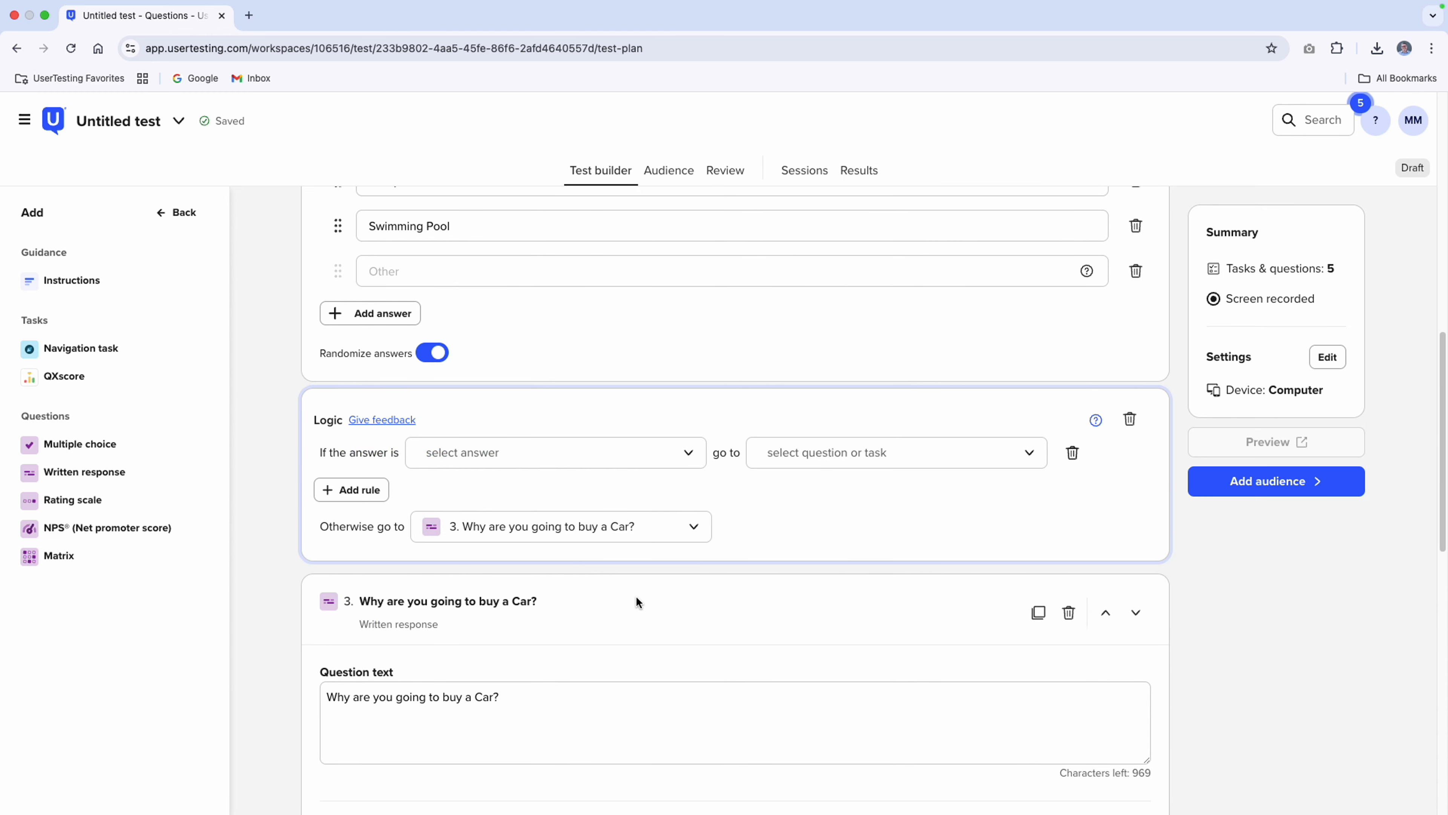
click(616, 446)
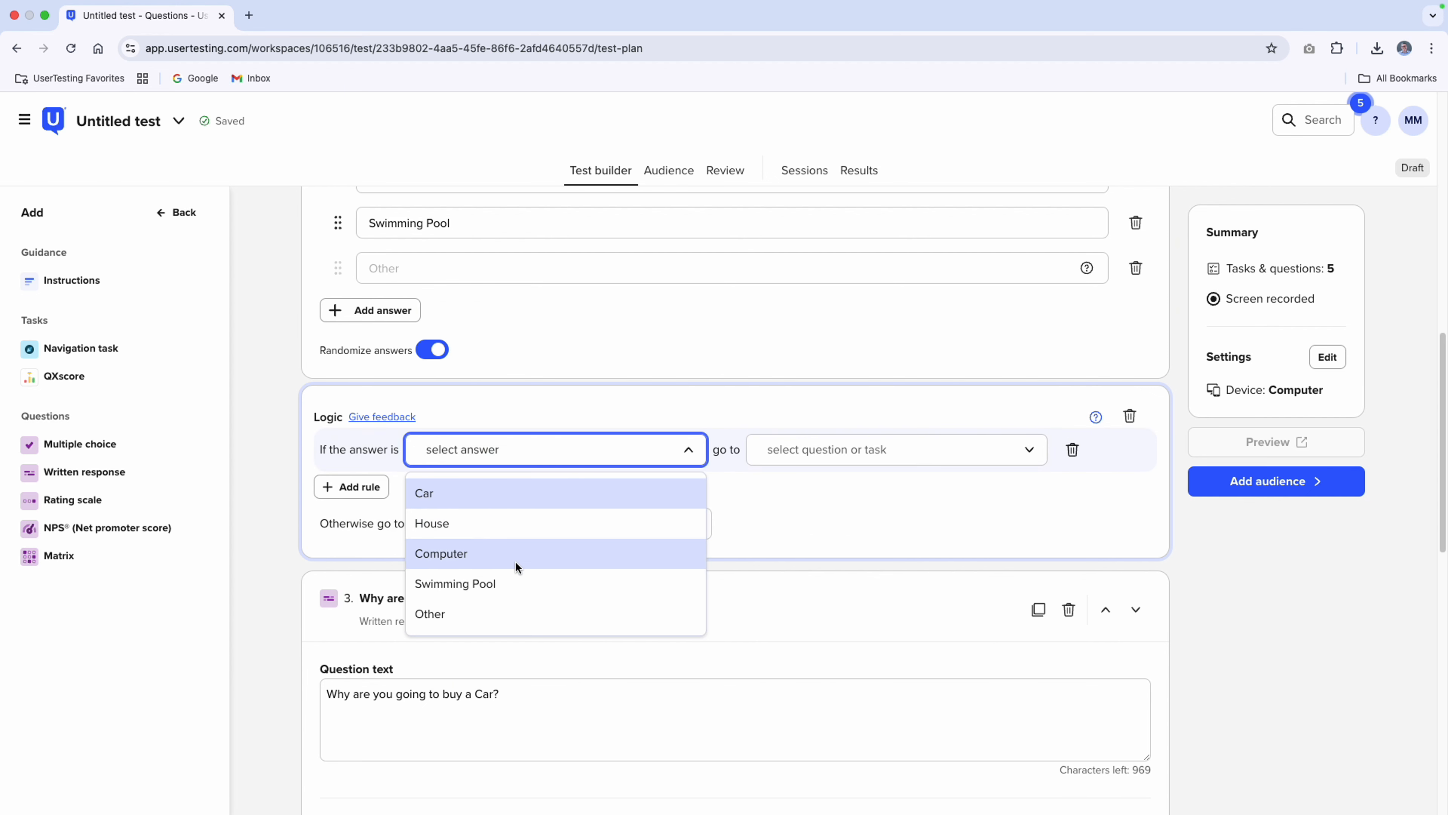
click(508, 494)
click(806, 455)
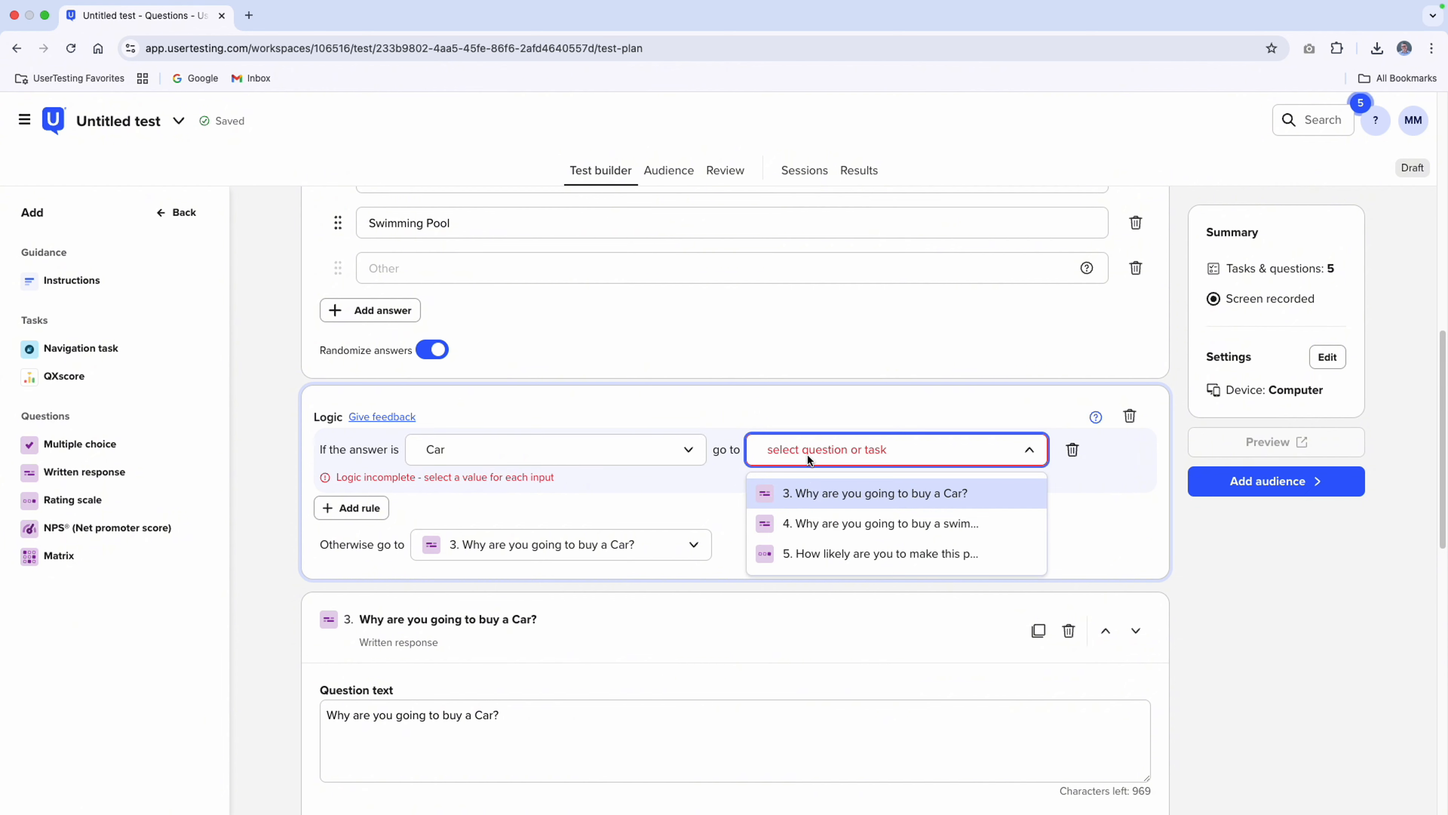
click(810, 499)
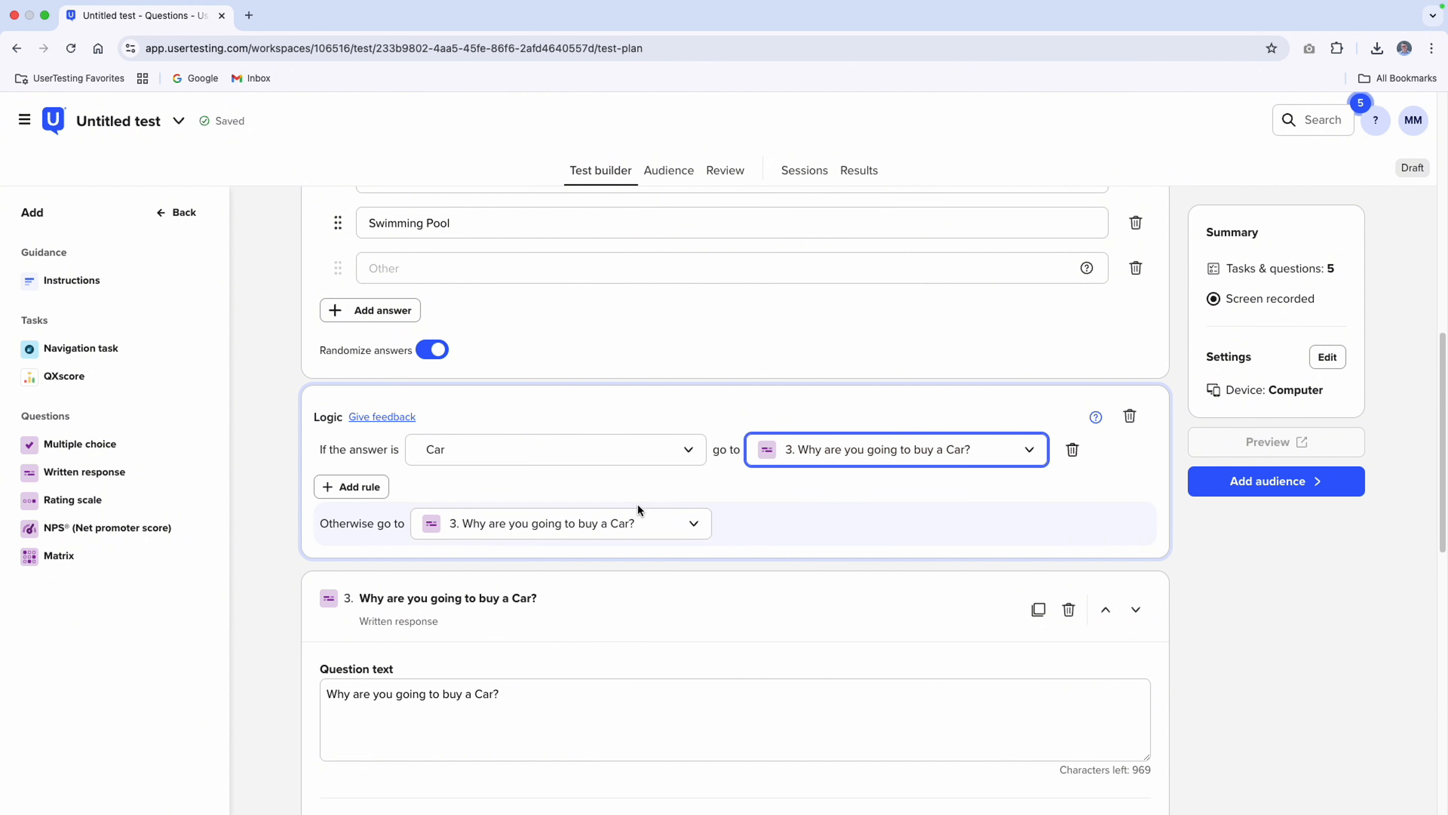
Add a second logic rule sending the answer Swimming Pool to question 4, "Why are you going to buy a swimming pool?".
click(351, 486)
click(519, 494)
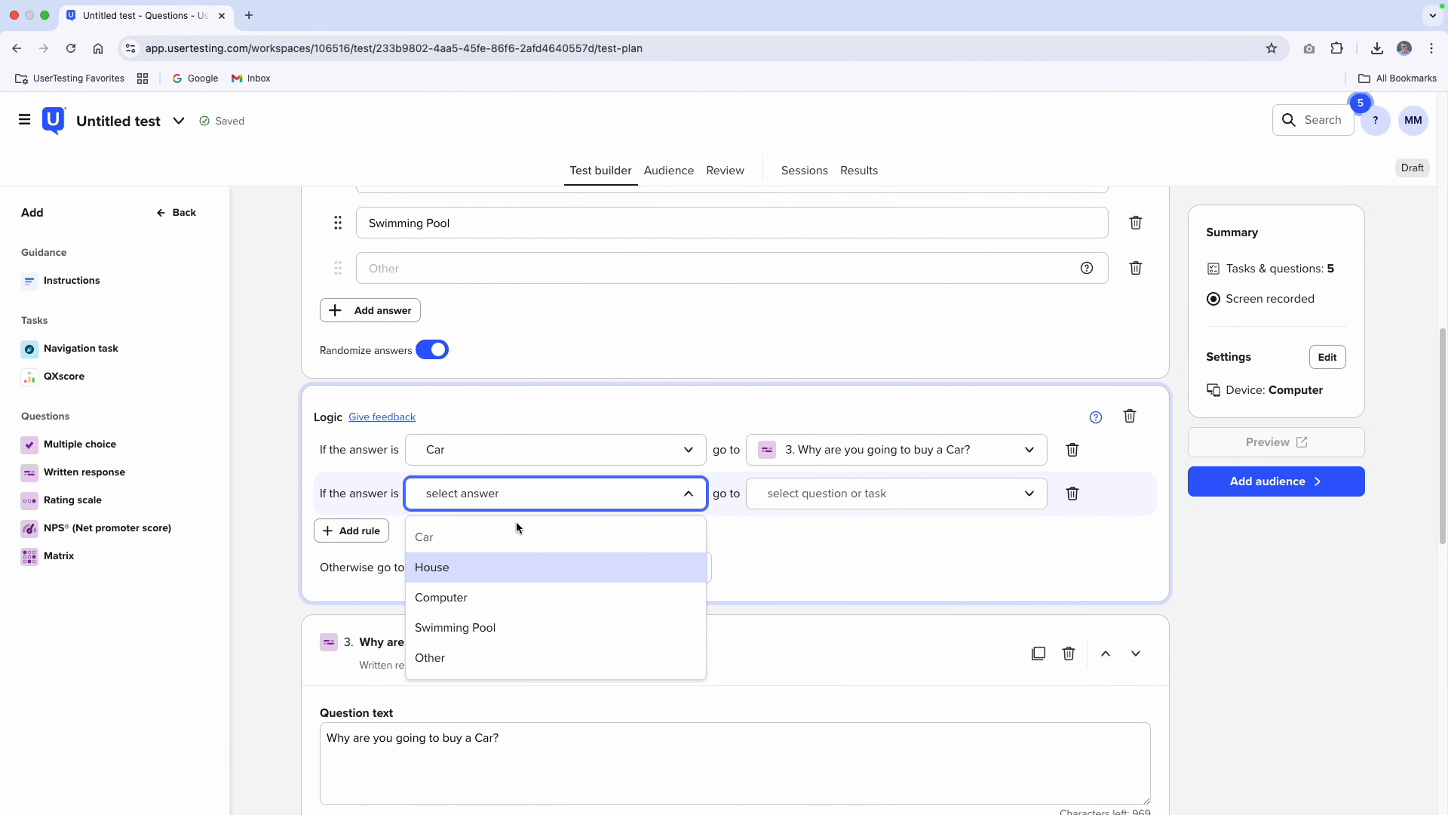
click(497, 622)
click(801, 503)
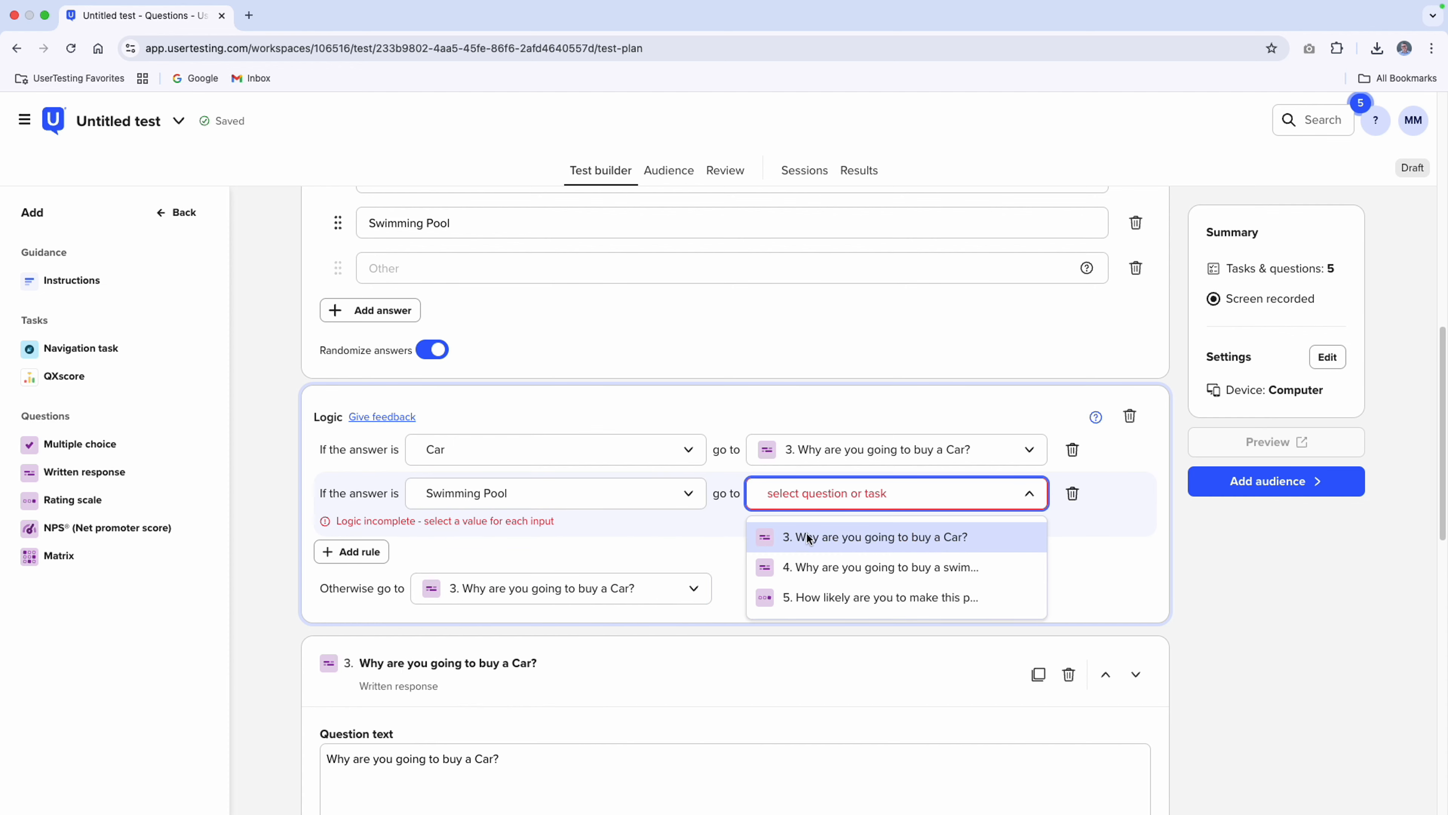
click(808, 568)
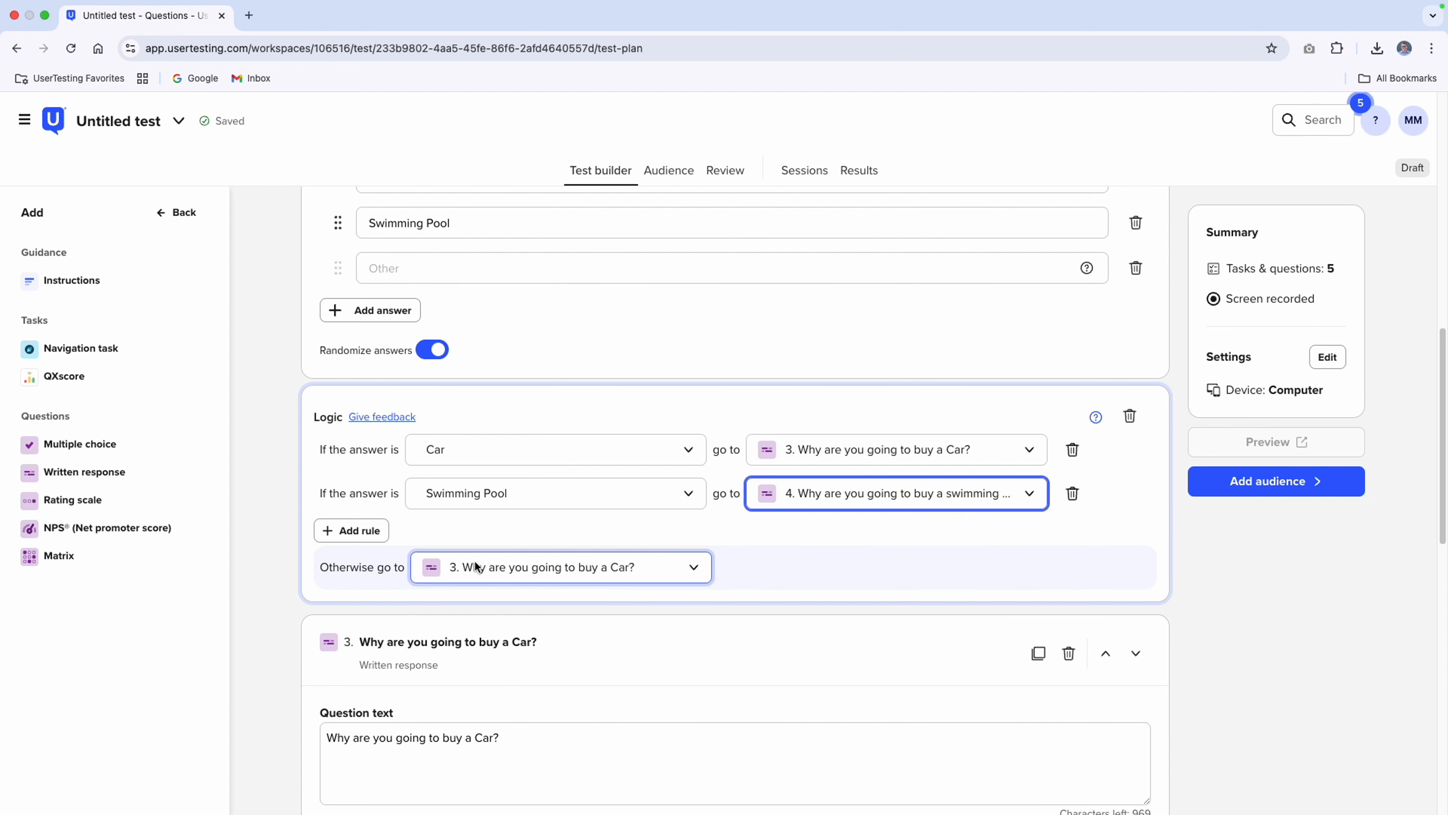
Add a third logic rule sending the answer House to question 5, "How likely are you to make this purchase?".
click(366, 531)
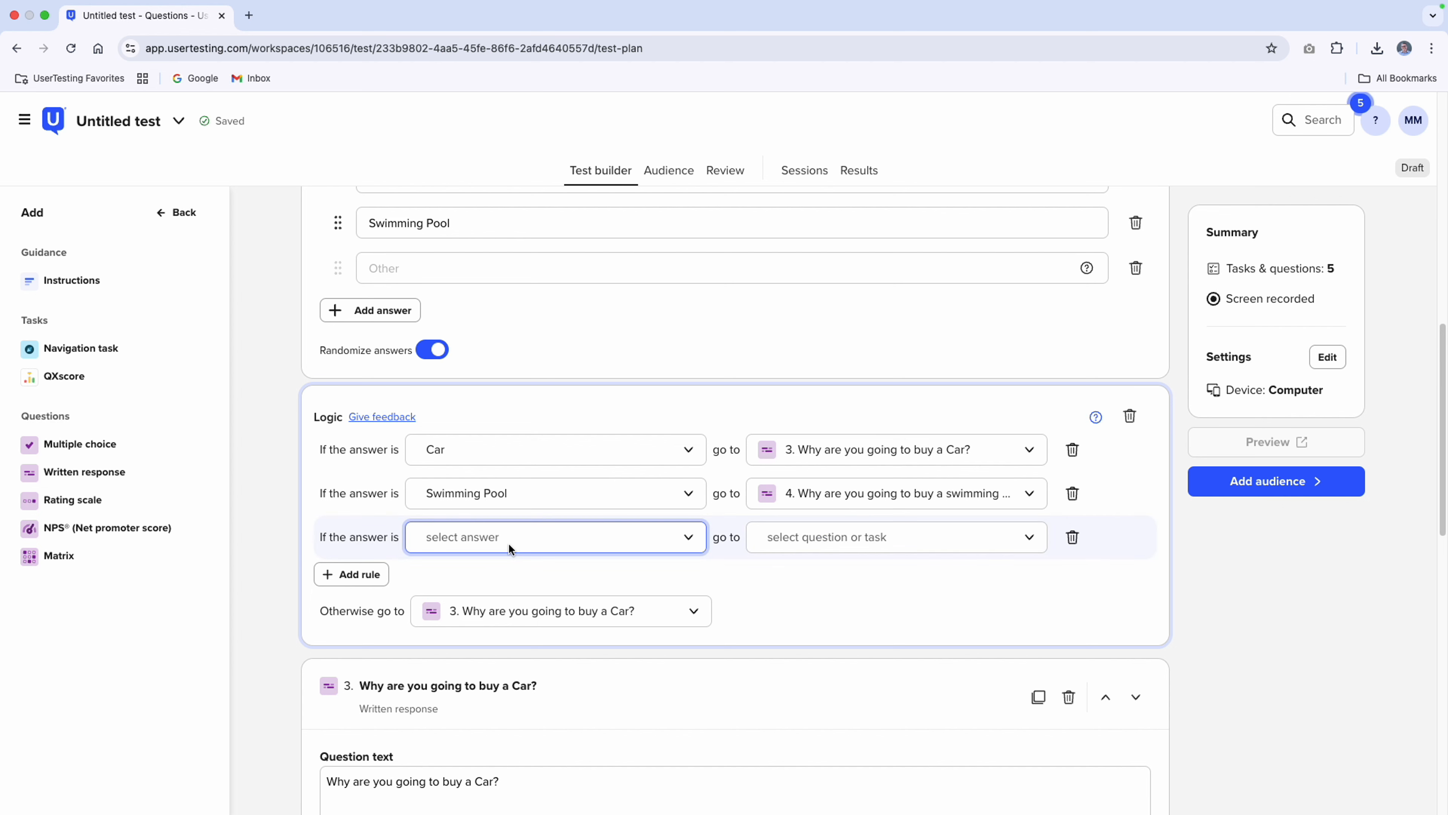
click(555, 537)
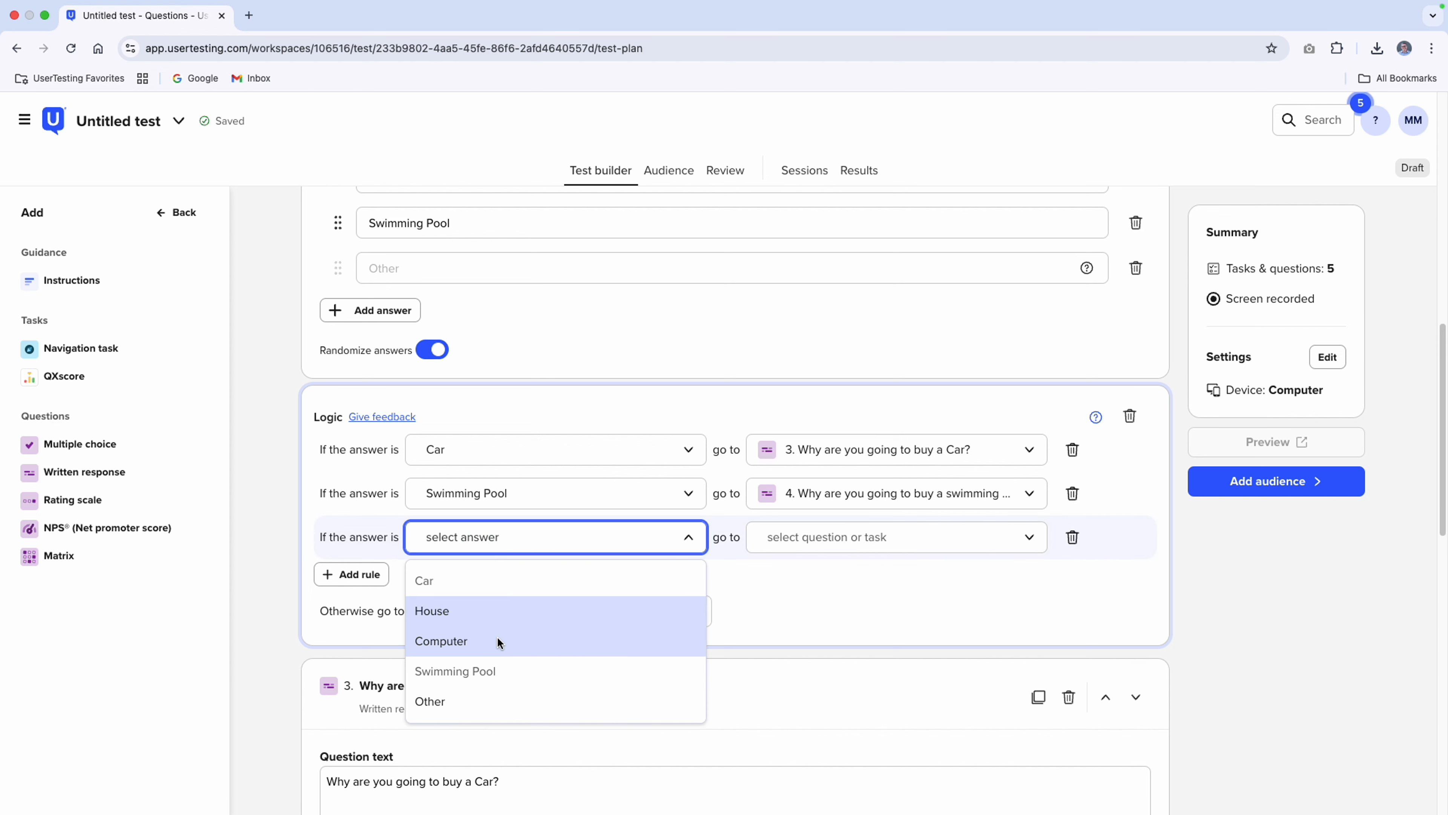
click(491, 611)
click(804, 544)
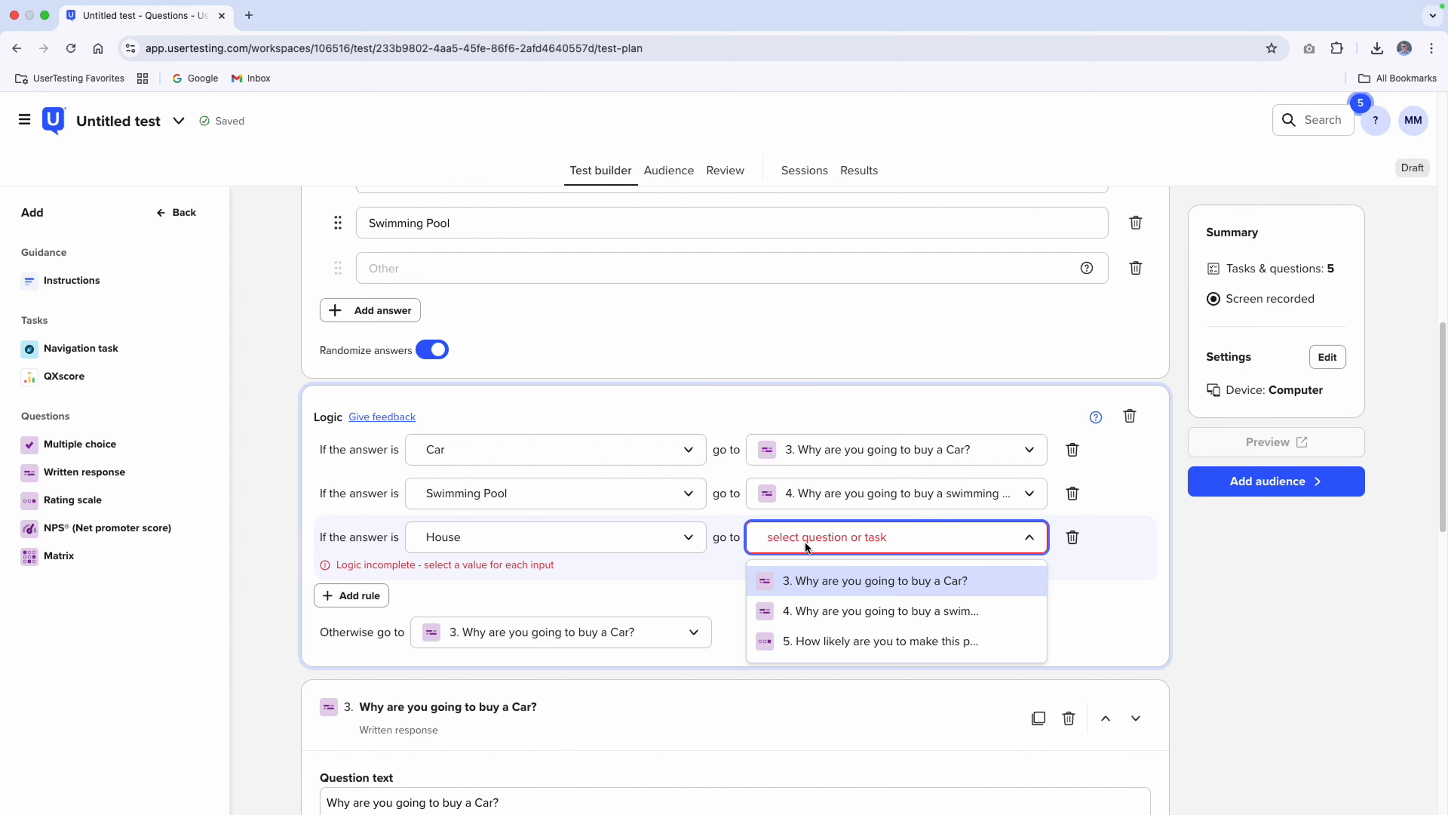
click(830, 642)
Add a fourth logic rule sending the answer Computer to question 5, "How likely are you to make this purchase?".
click(354, 575)
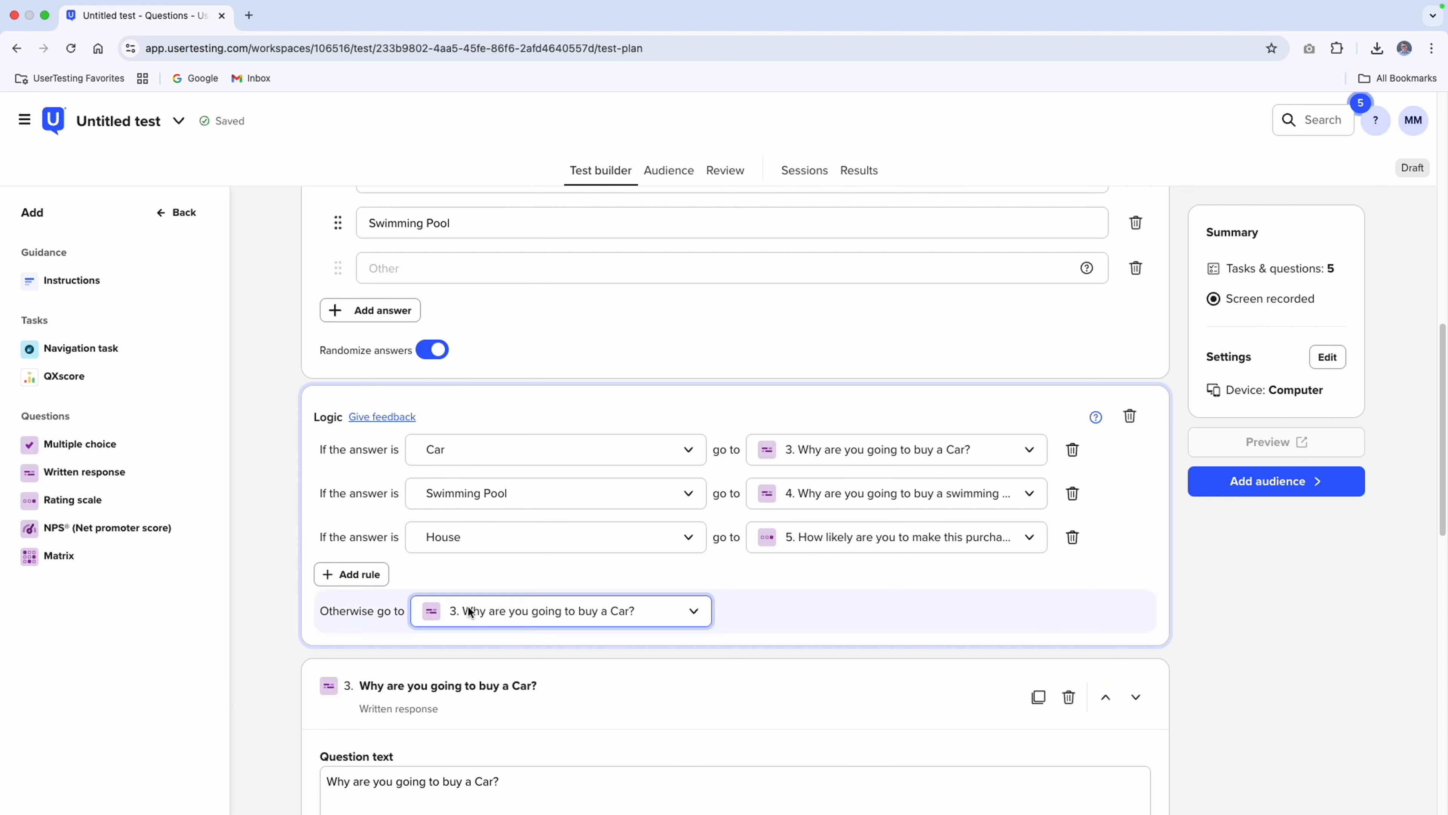
click(481, 589)
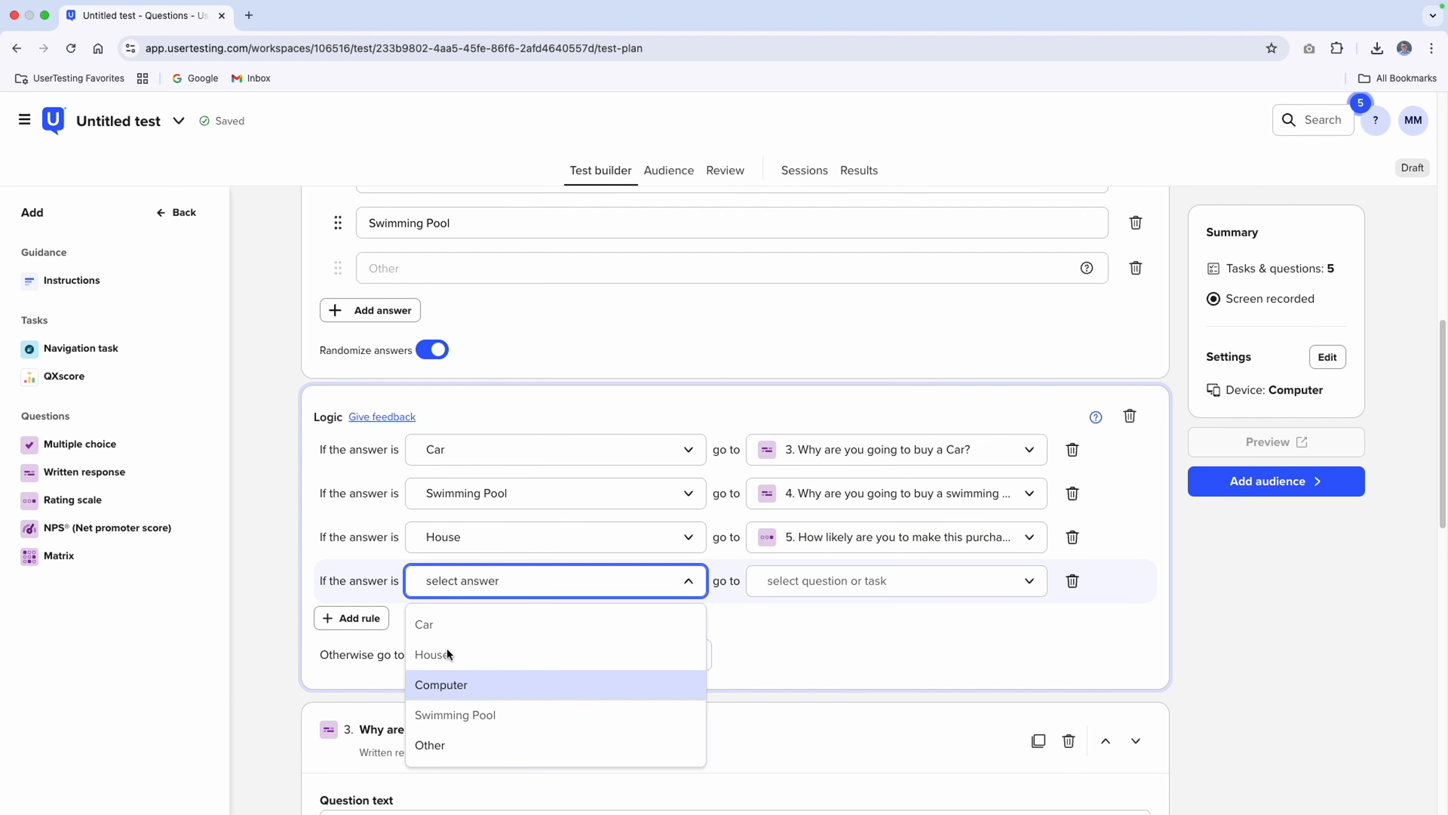
click(450, 684)
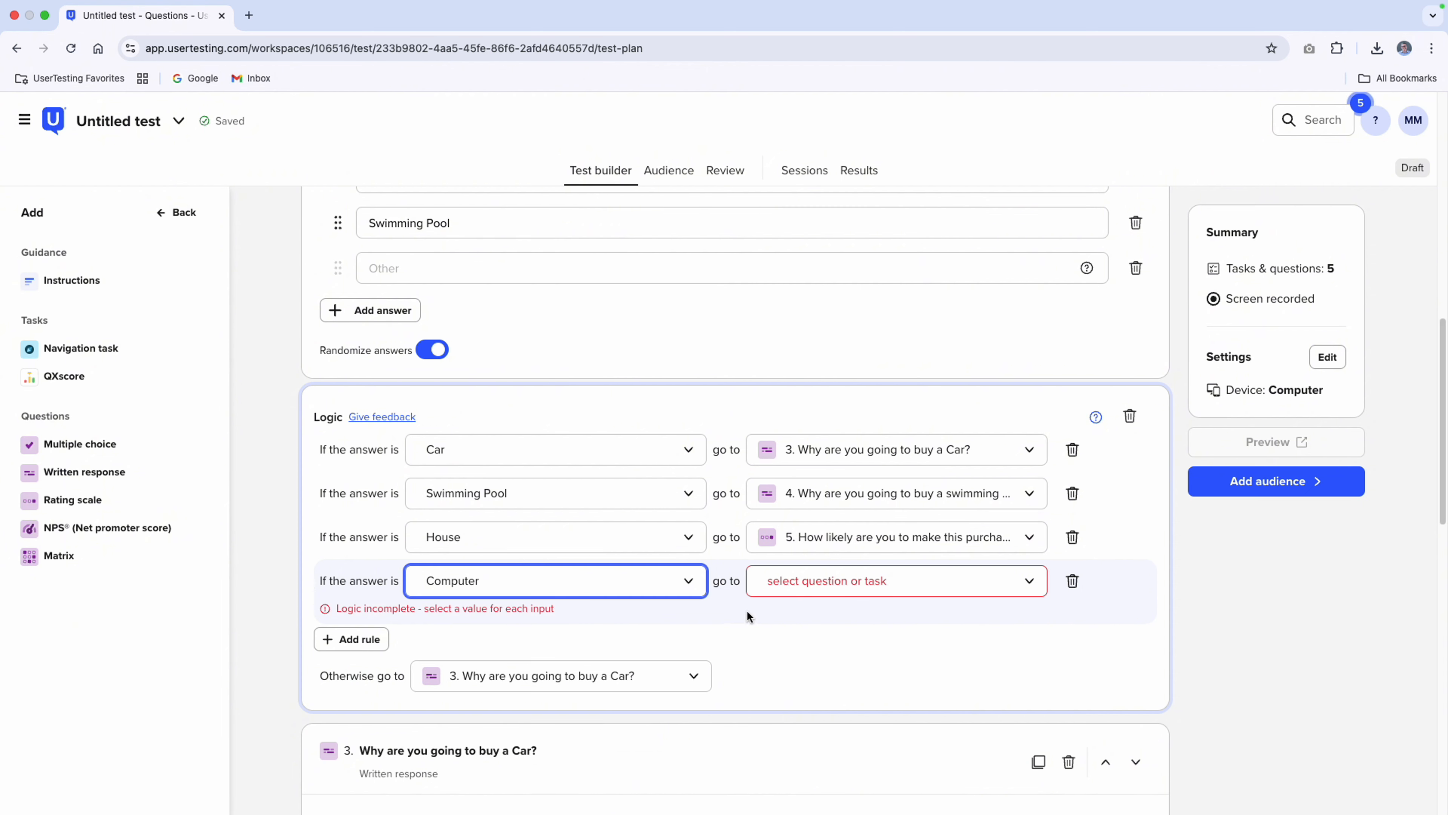
click(785, 591)
click(790, 688)
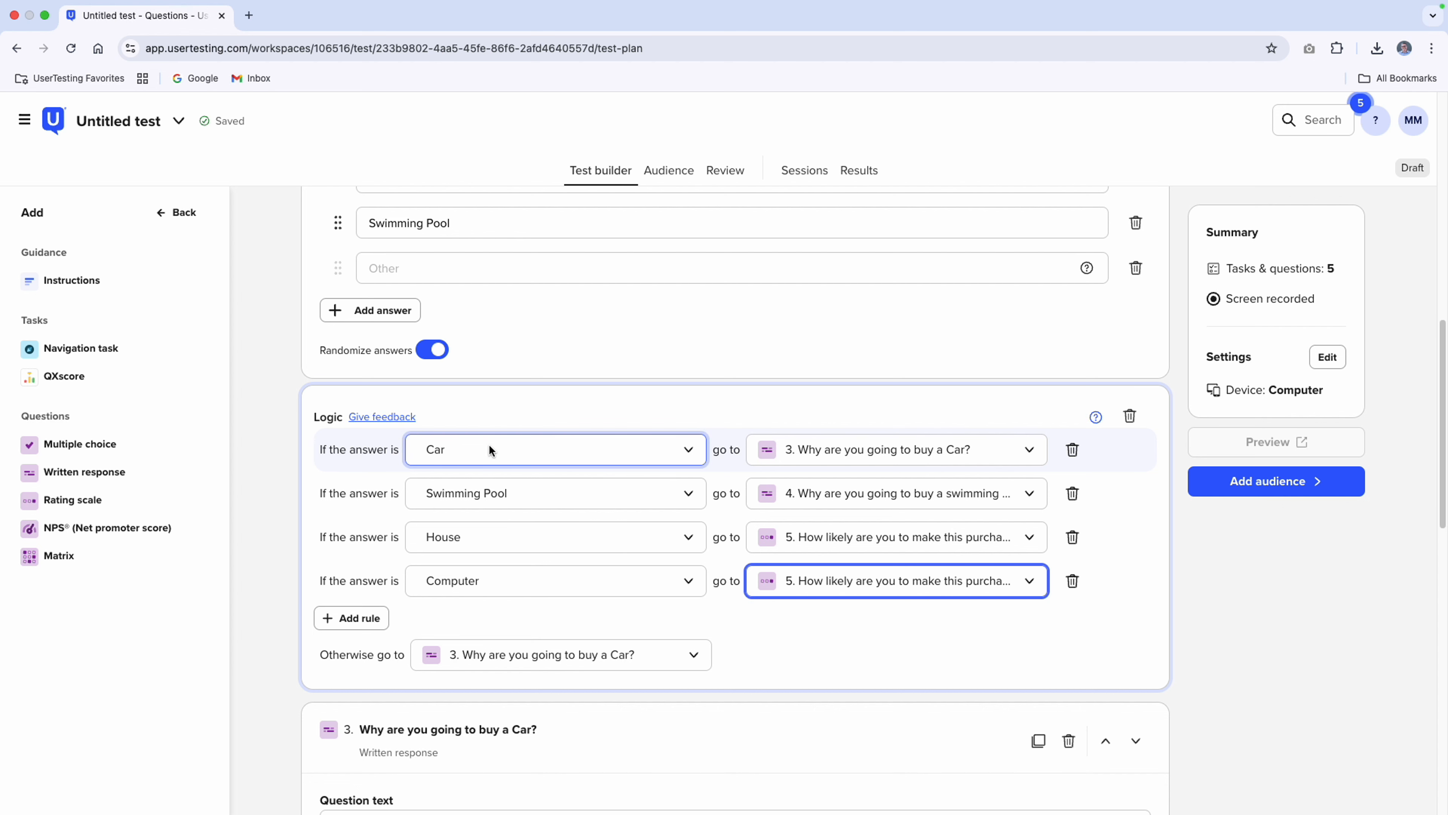
Add logic to question 3, "Why are you going to buy a Car?", so that it goes to question 5 after being answered.
scroll(634, 537, down, 5)
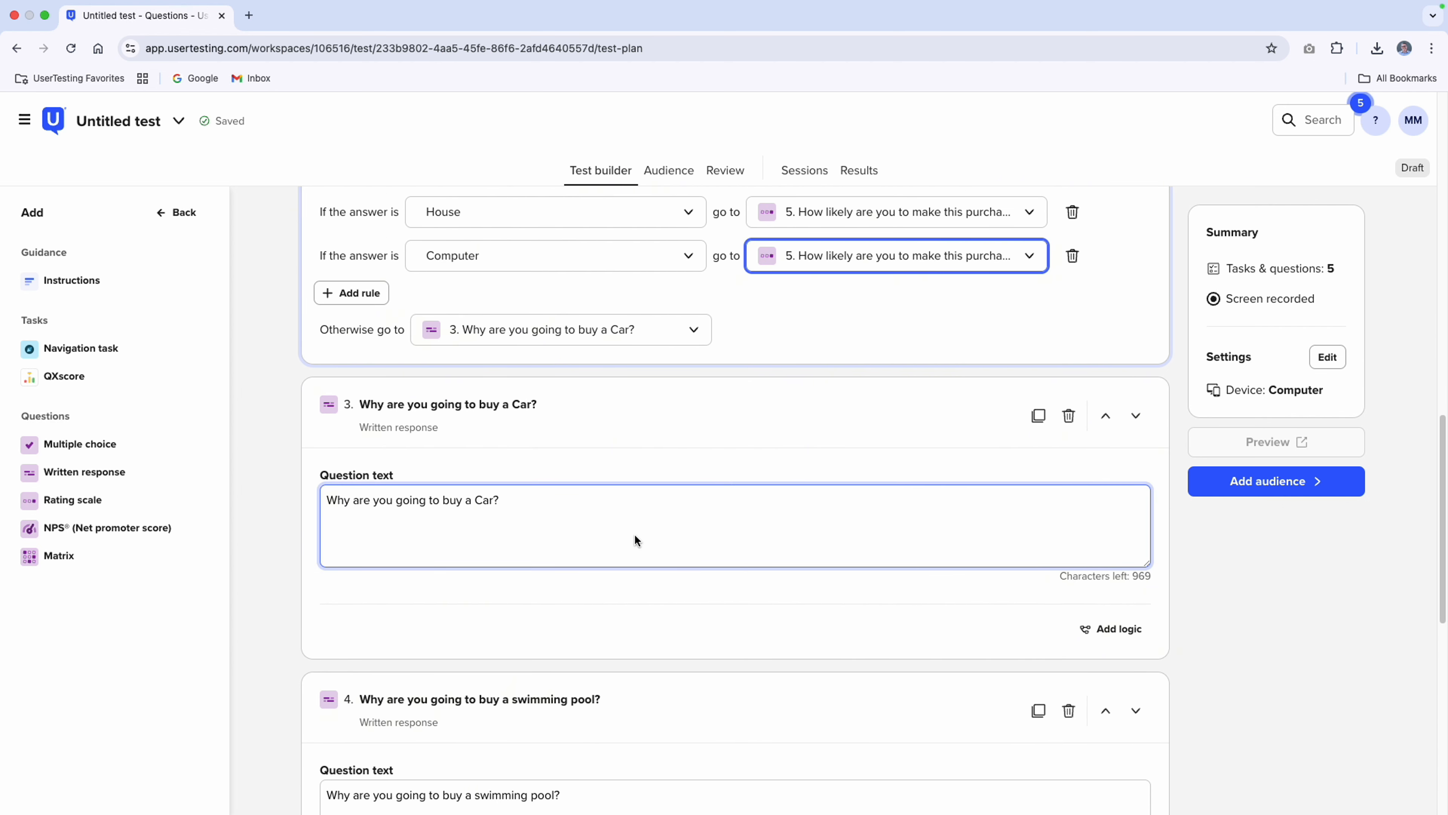
scroll(635, 536, down, 3)
click(1133, 444)
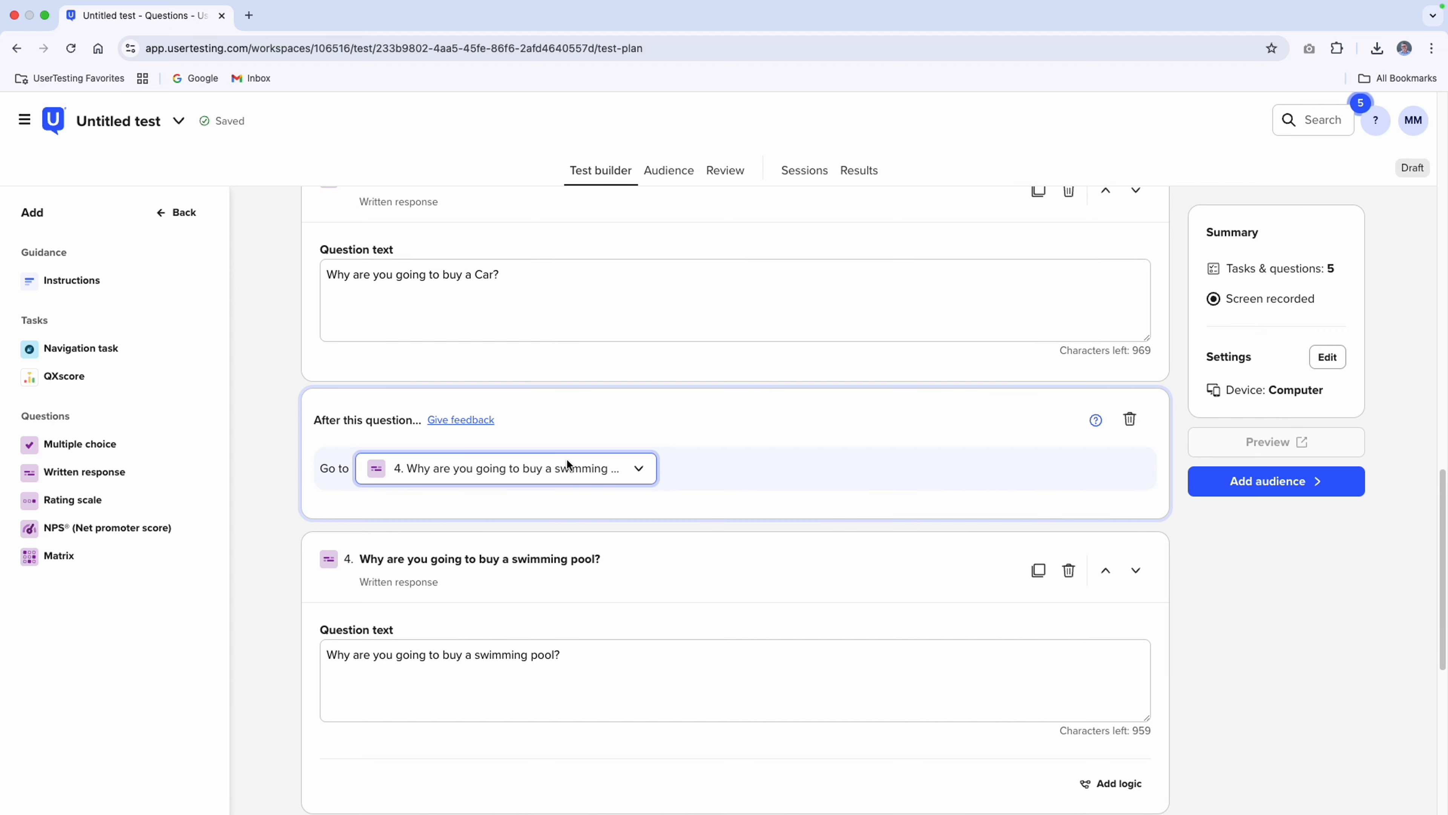
click(565, 465)
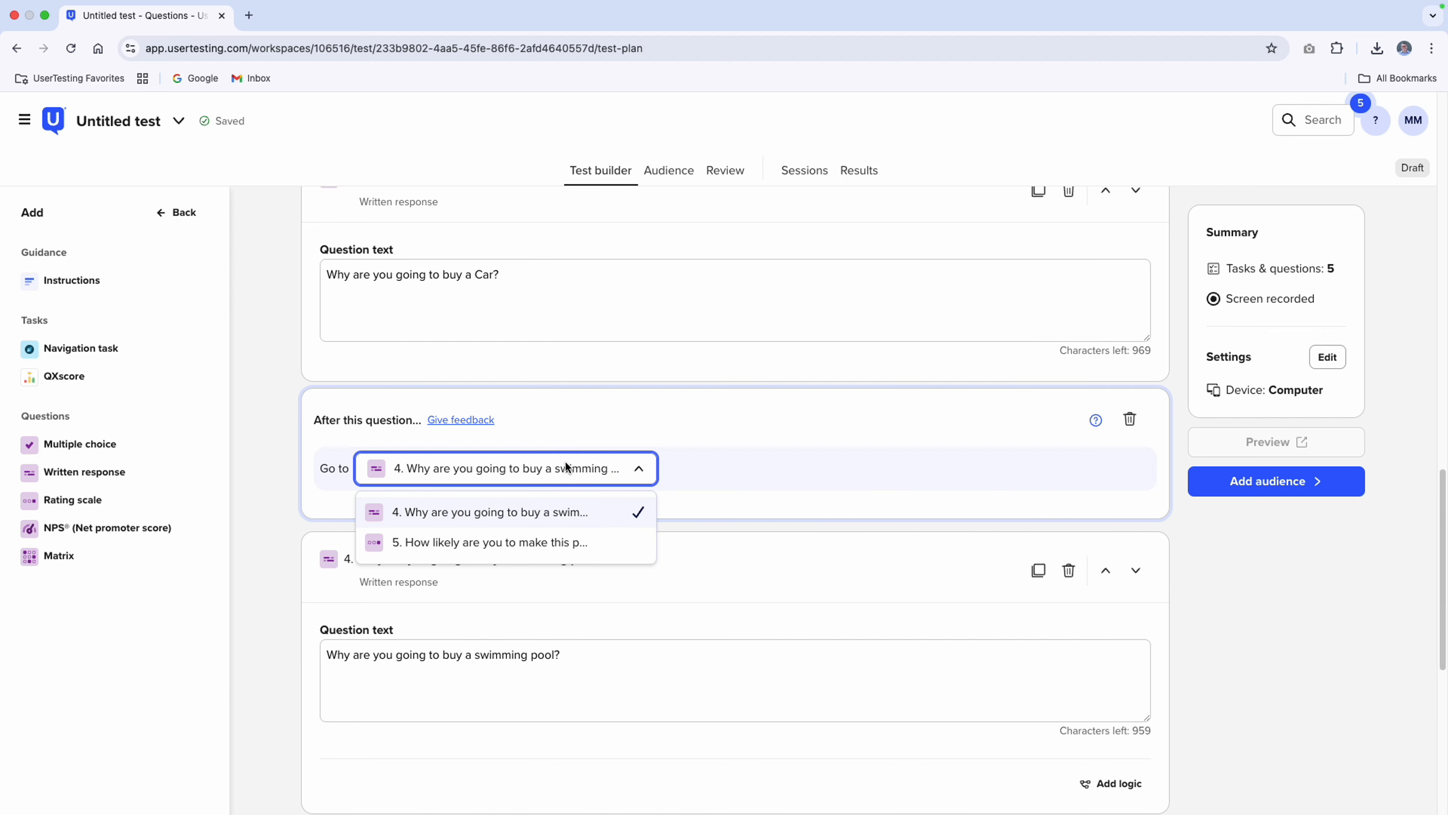
click(518, 541)
scroll(473, 488, up, 5)
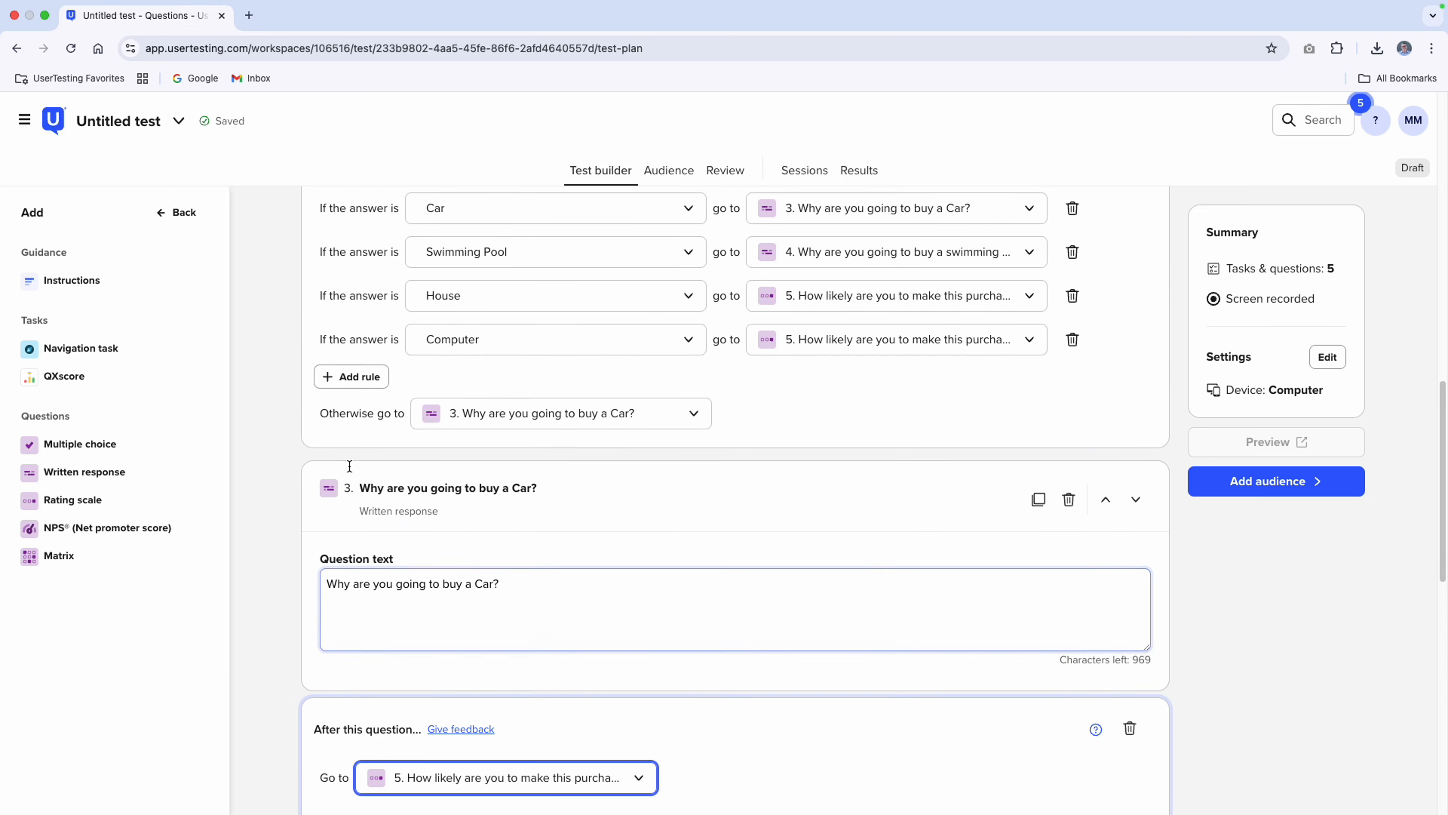
scroll(349, 466, up, 2)
scroll(350, 466, up, 4)
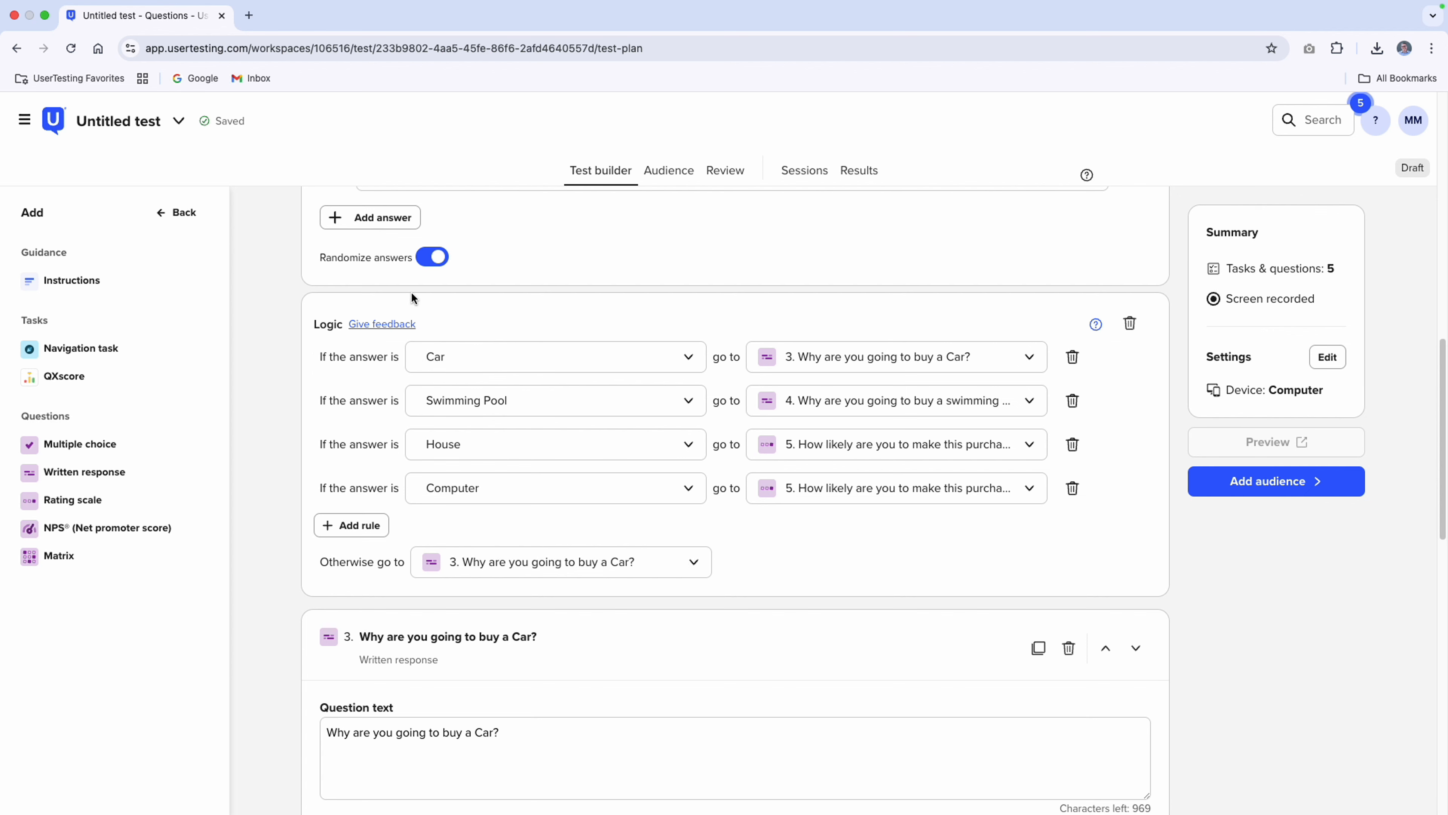
Add a matrix question after question 5 and set its scale labels to "Not at all satisfied || Very satisfied".
scroll(399, 303, down, 10)
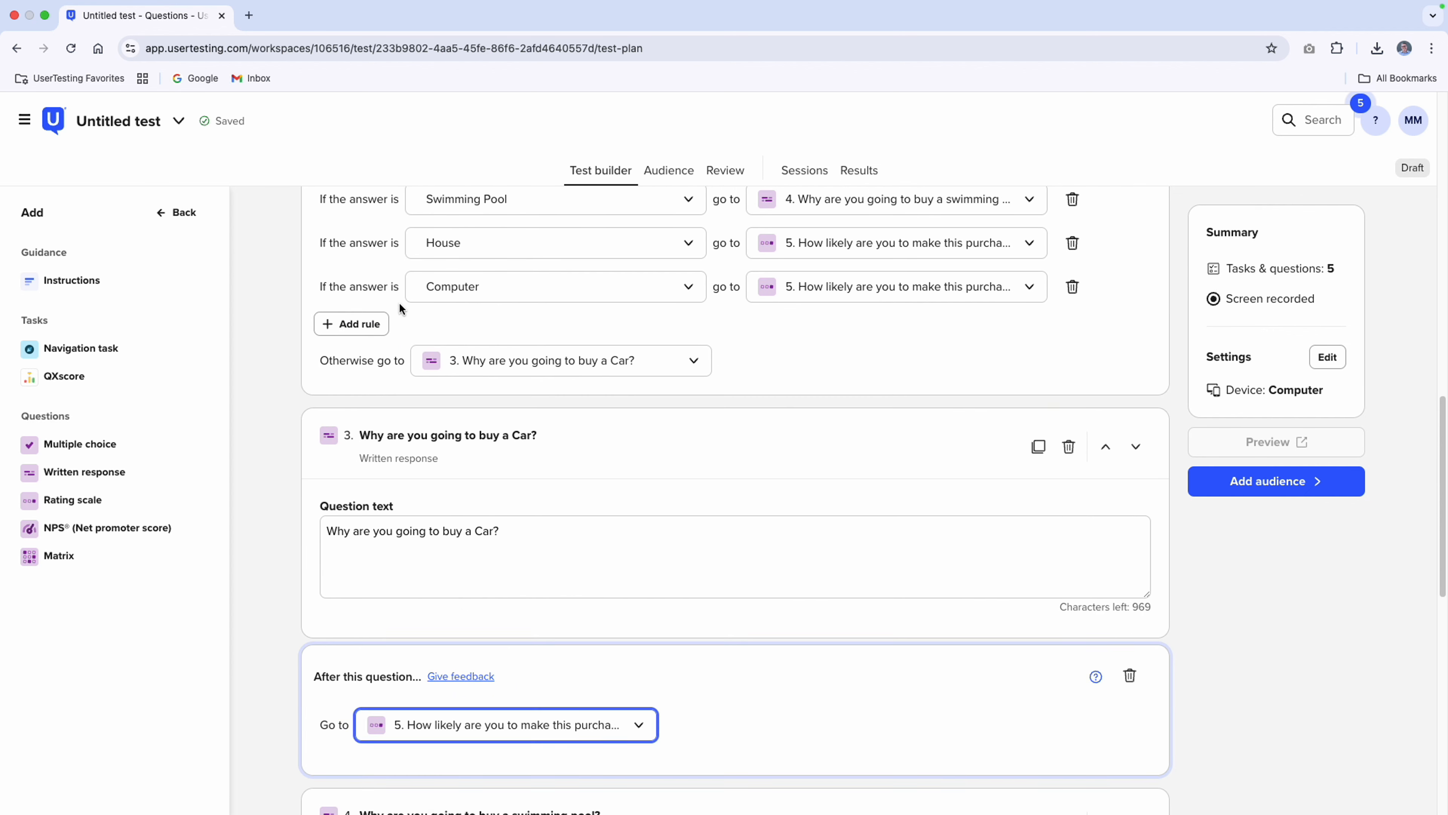
click(367, 384)
scroll(367, 384, down, 3)
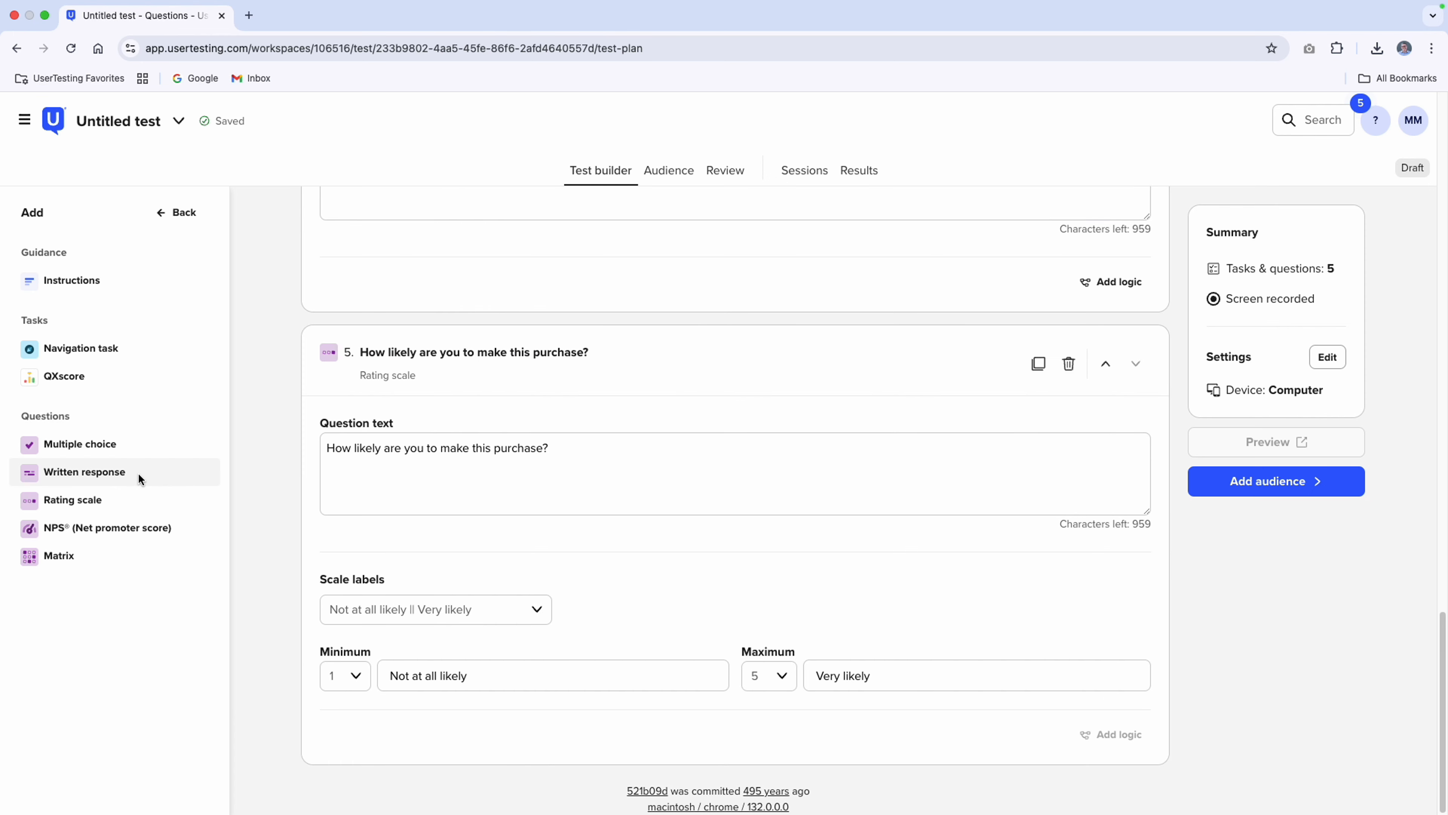
click(68, 548)
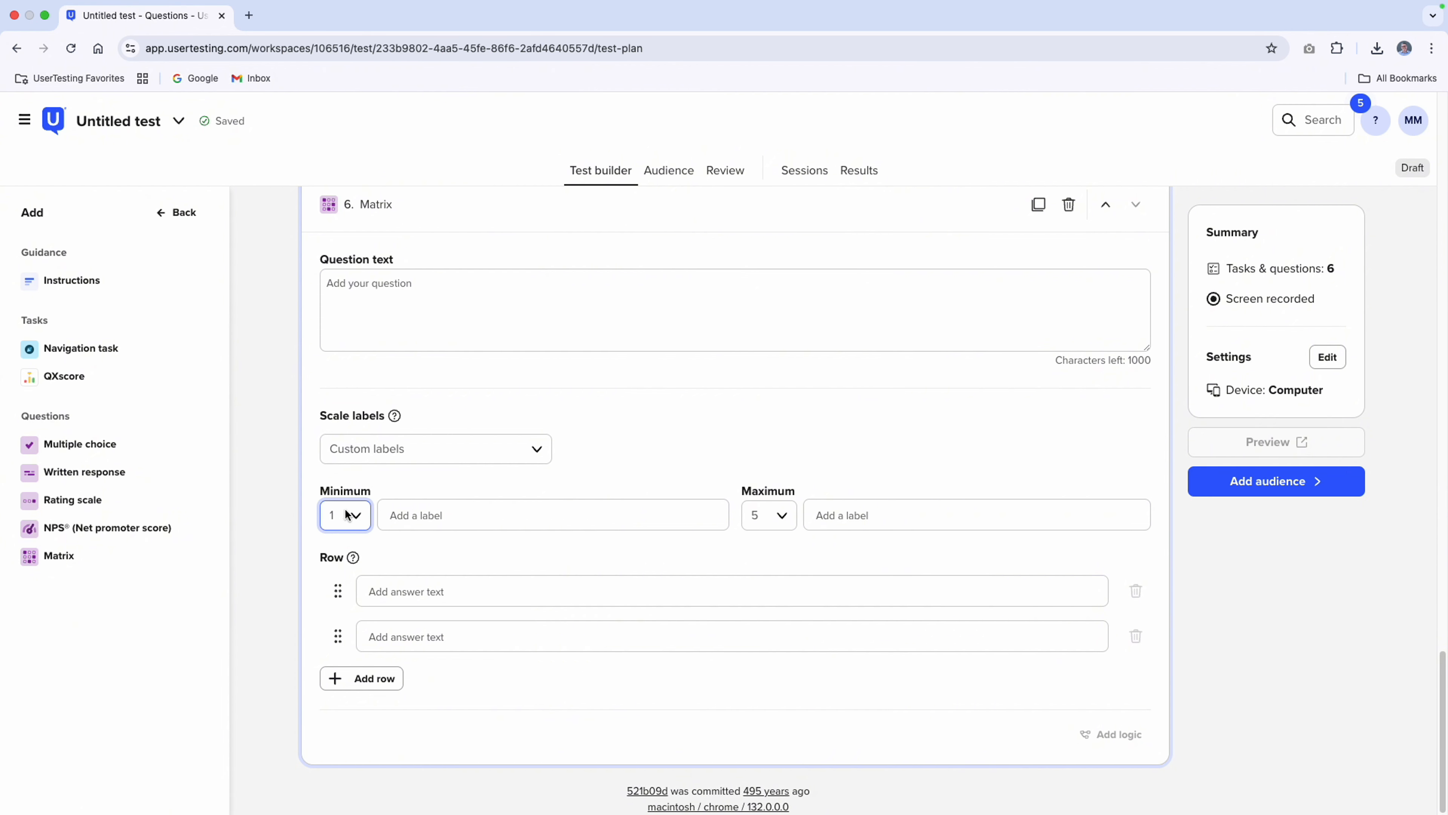
click(354, 339)
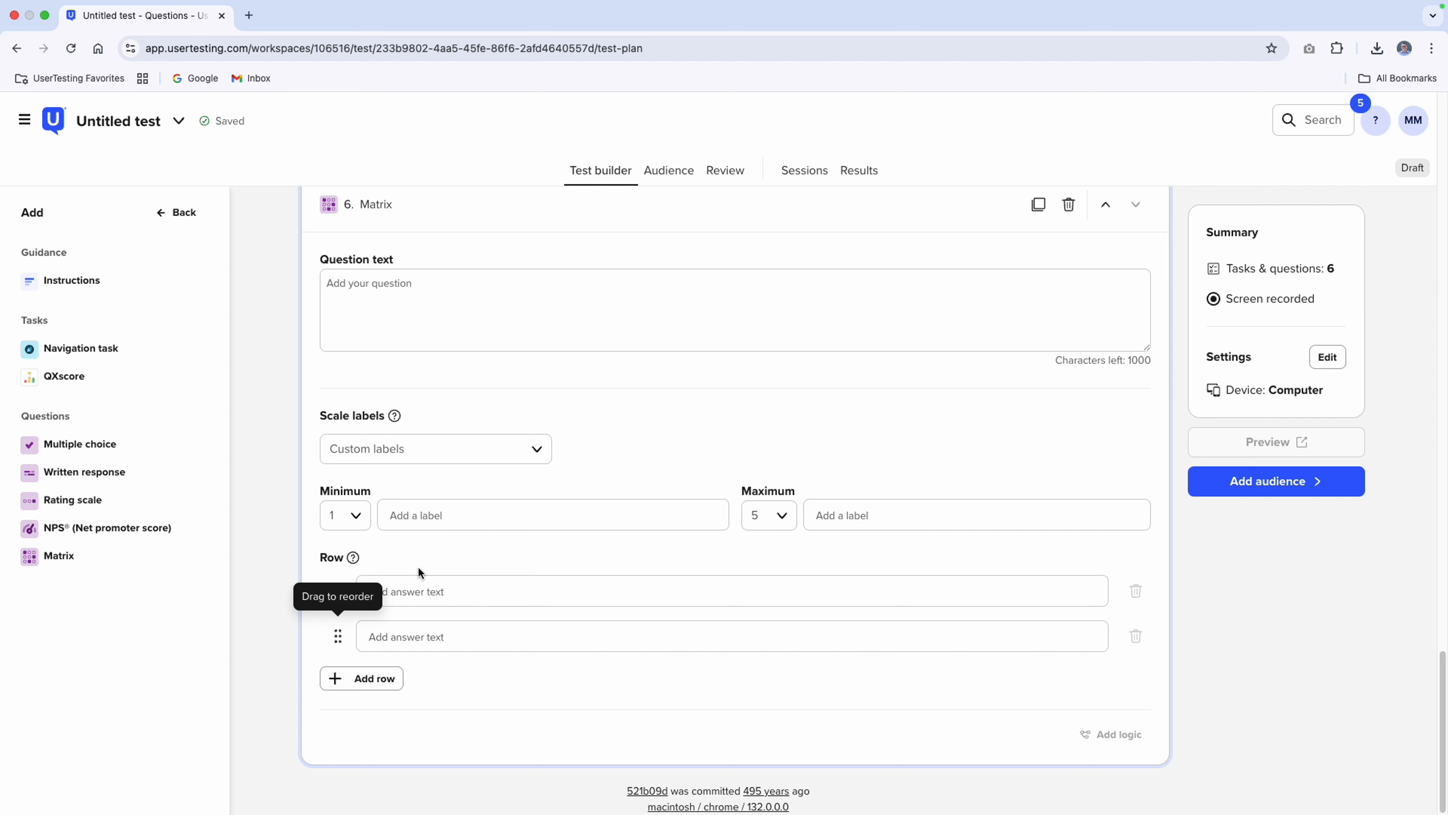
click(518, 520)
click(451, 452)
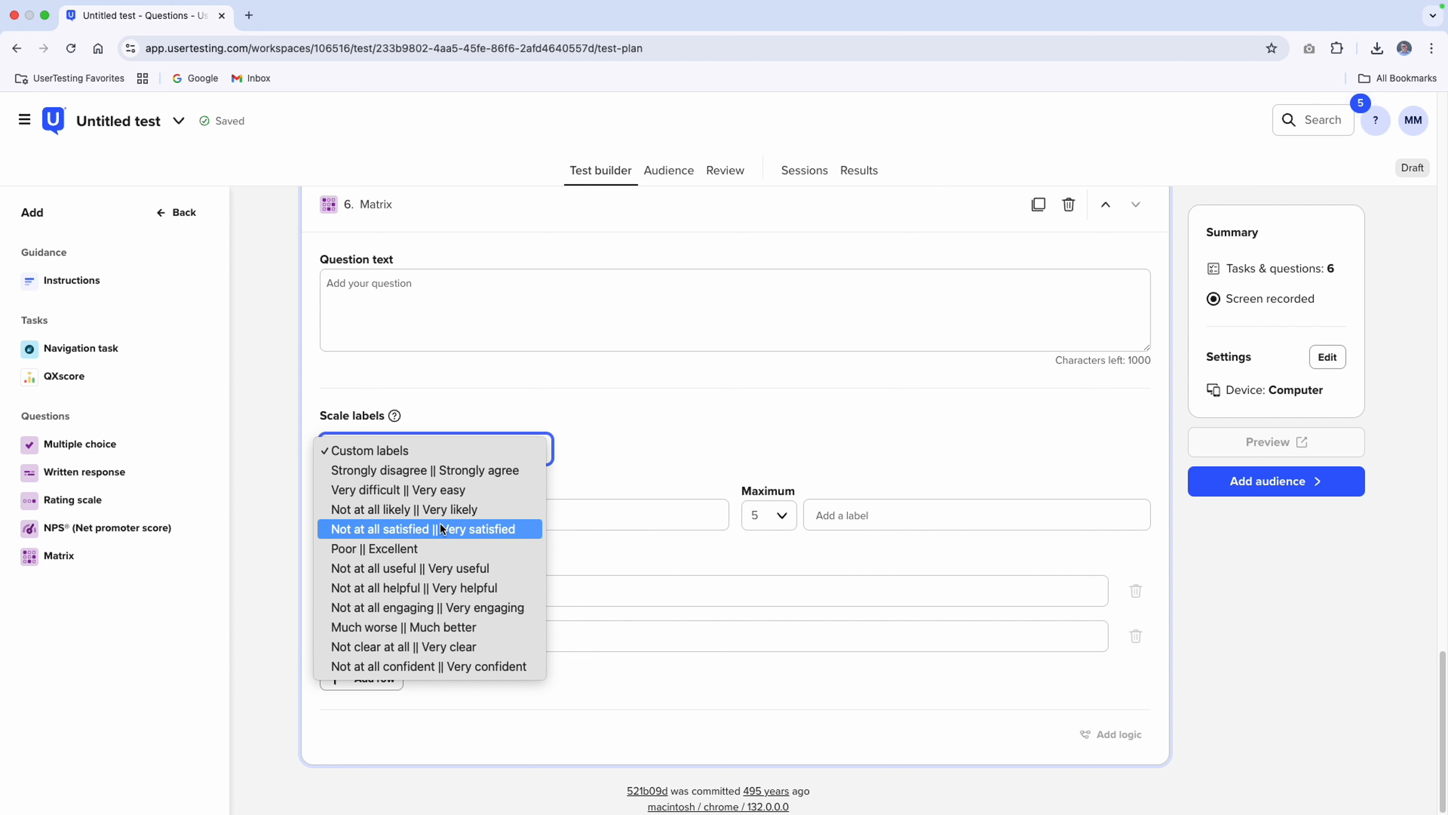
click(466, 520)
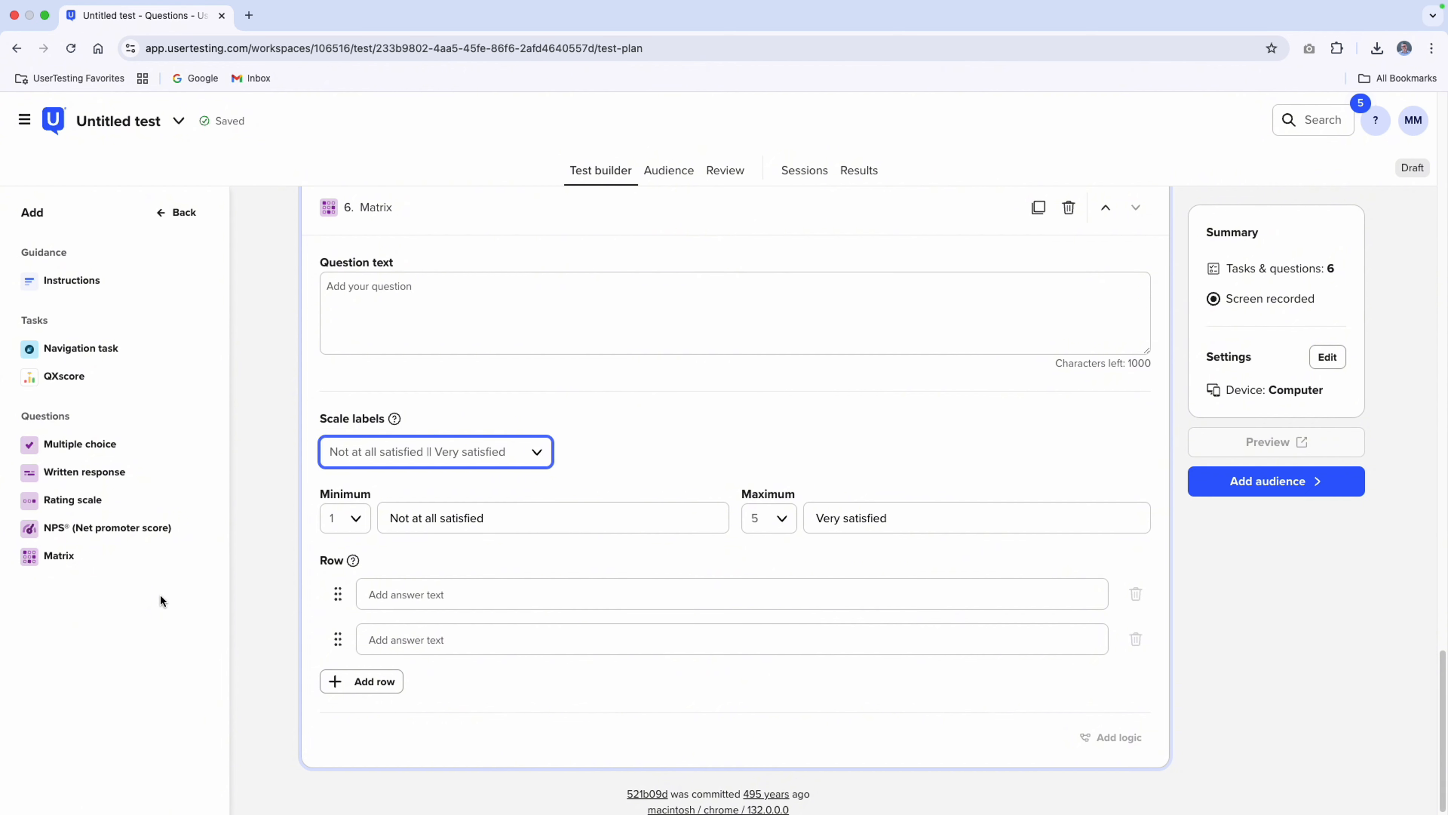
Add an NPS (Net promoter score) question and select the word "business" in its question text.
click(104, 527)
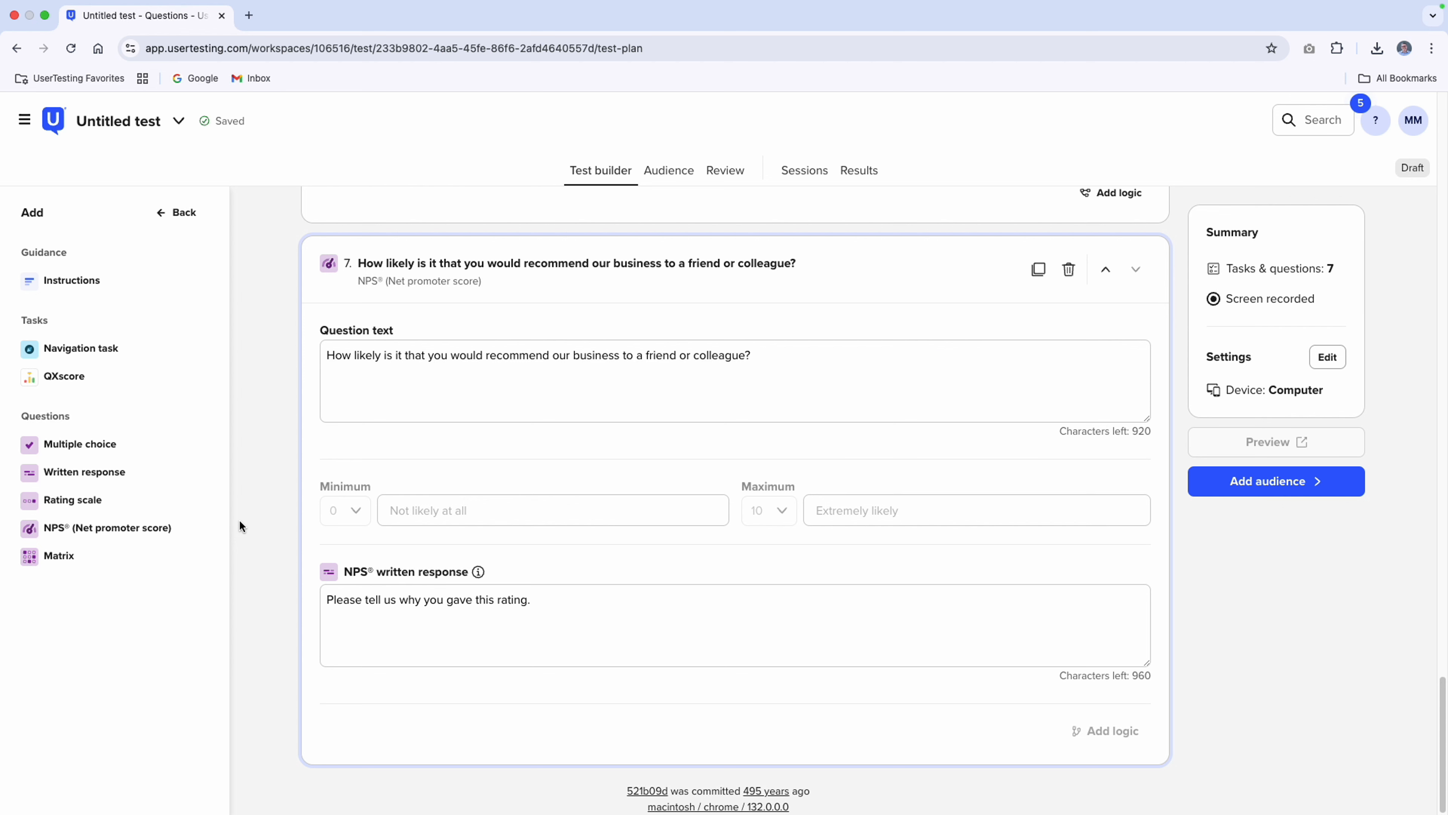
double_click(606, 354)
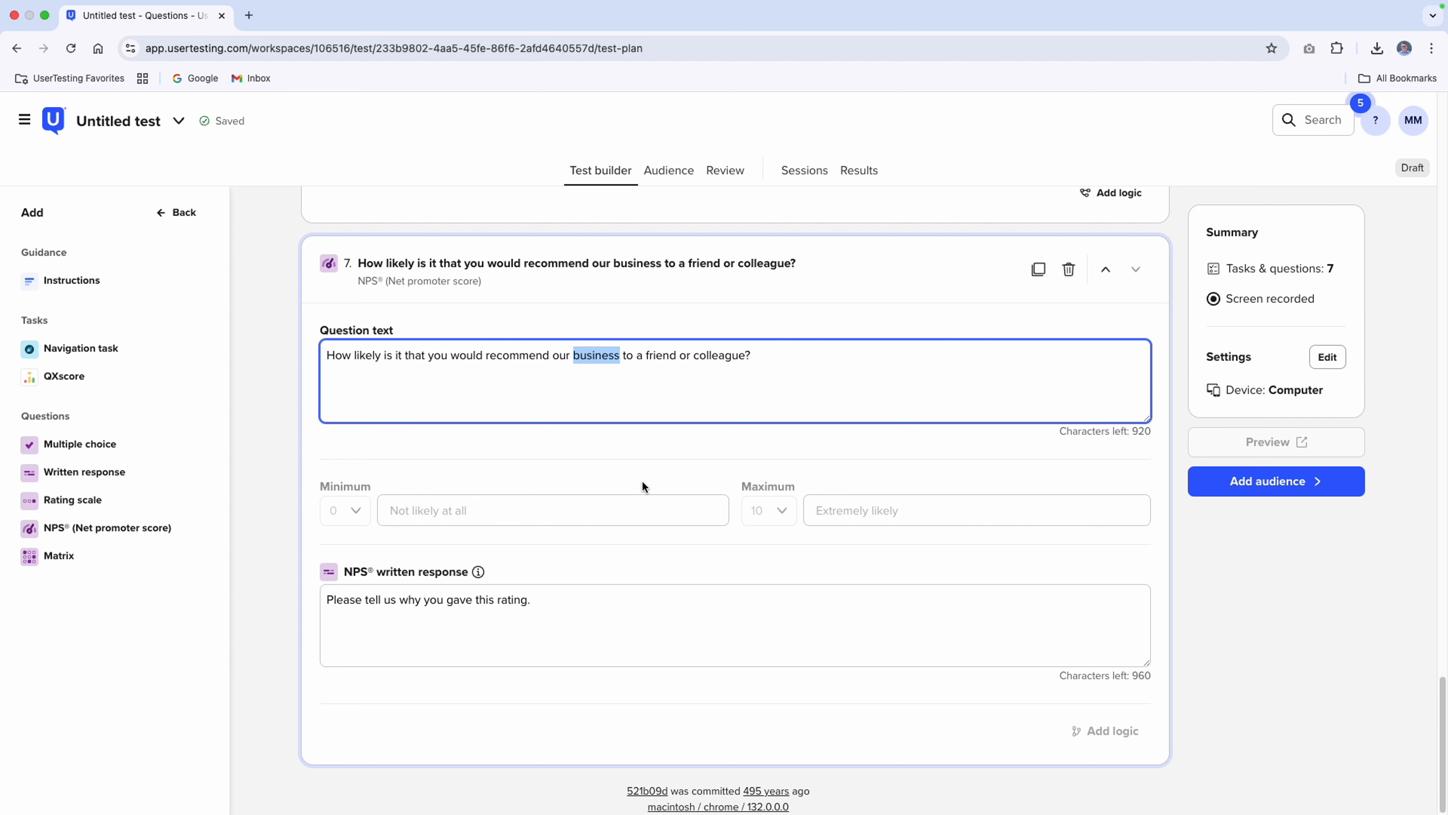
scroll(653, 479, up, 10)
Add a navigation task to the test and look over its empty starting URL and task instructions fields.
click(129, 345)
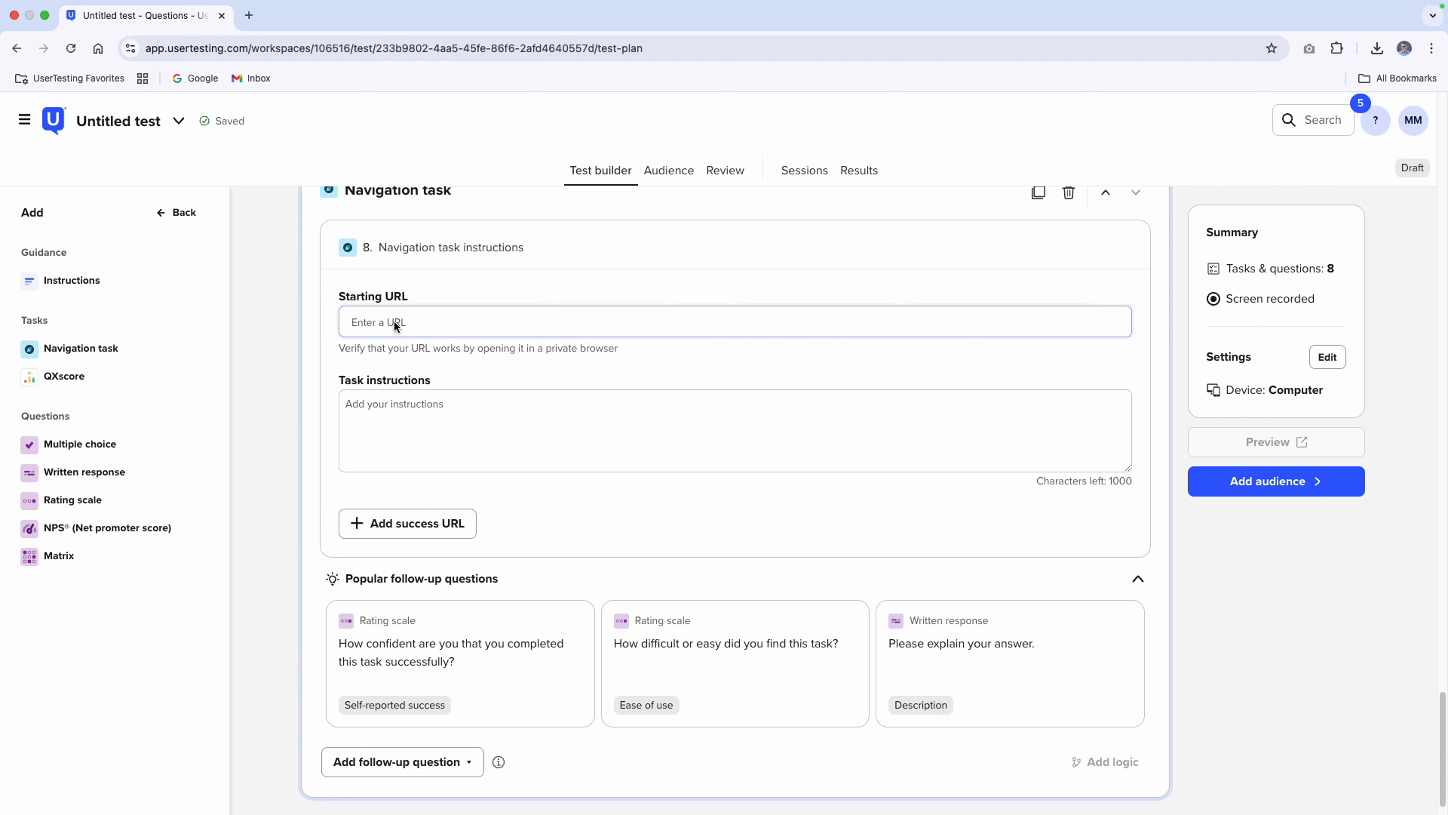
click(484, 323)
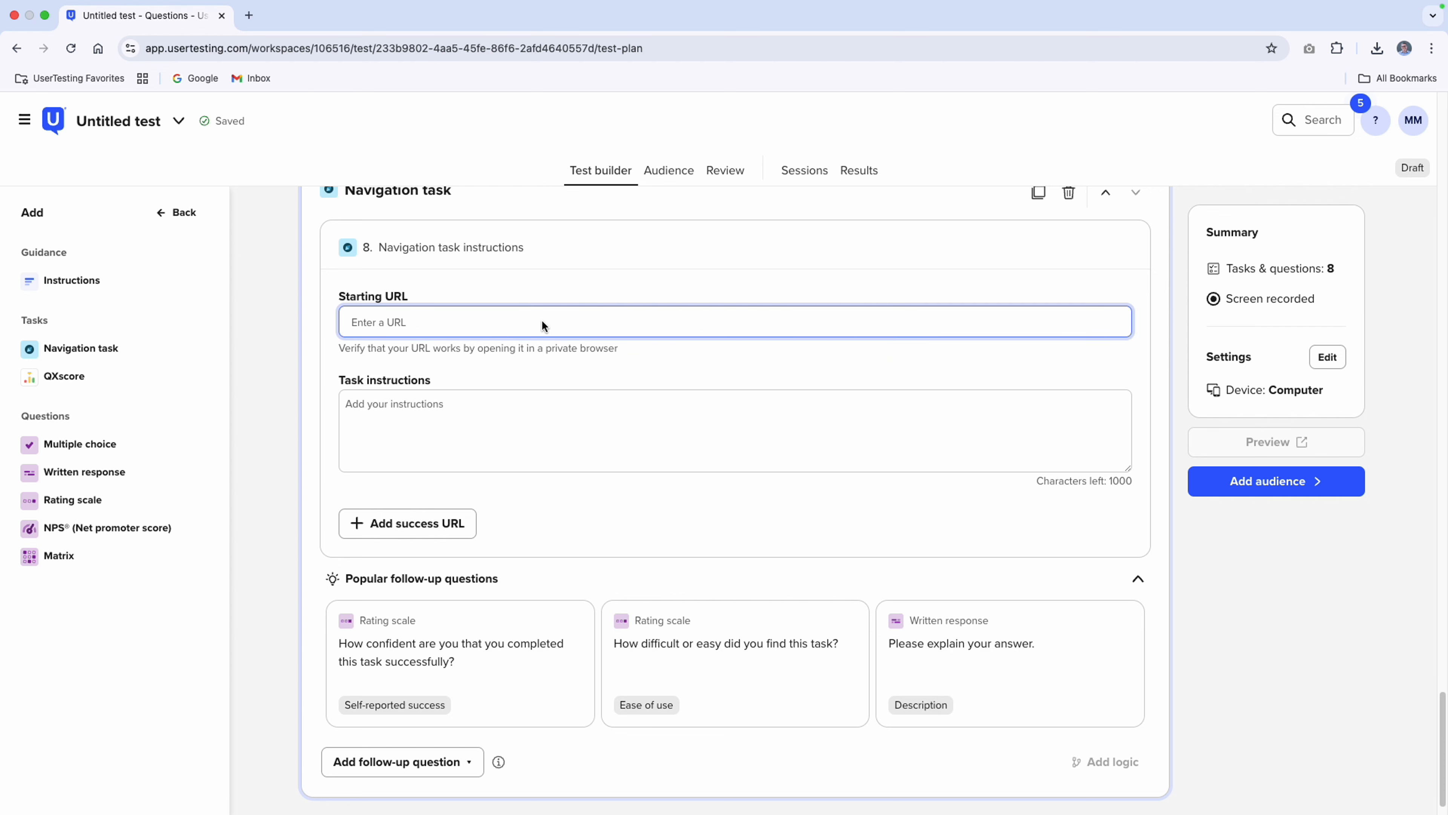
click(387, 412)
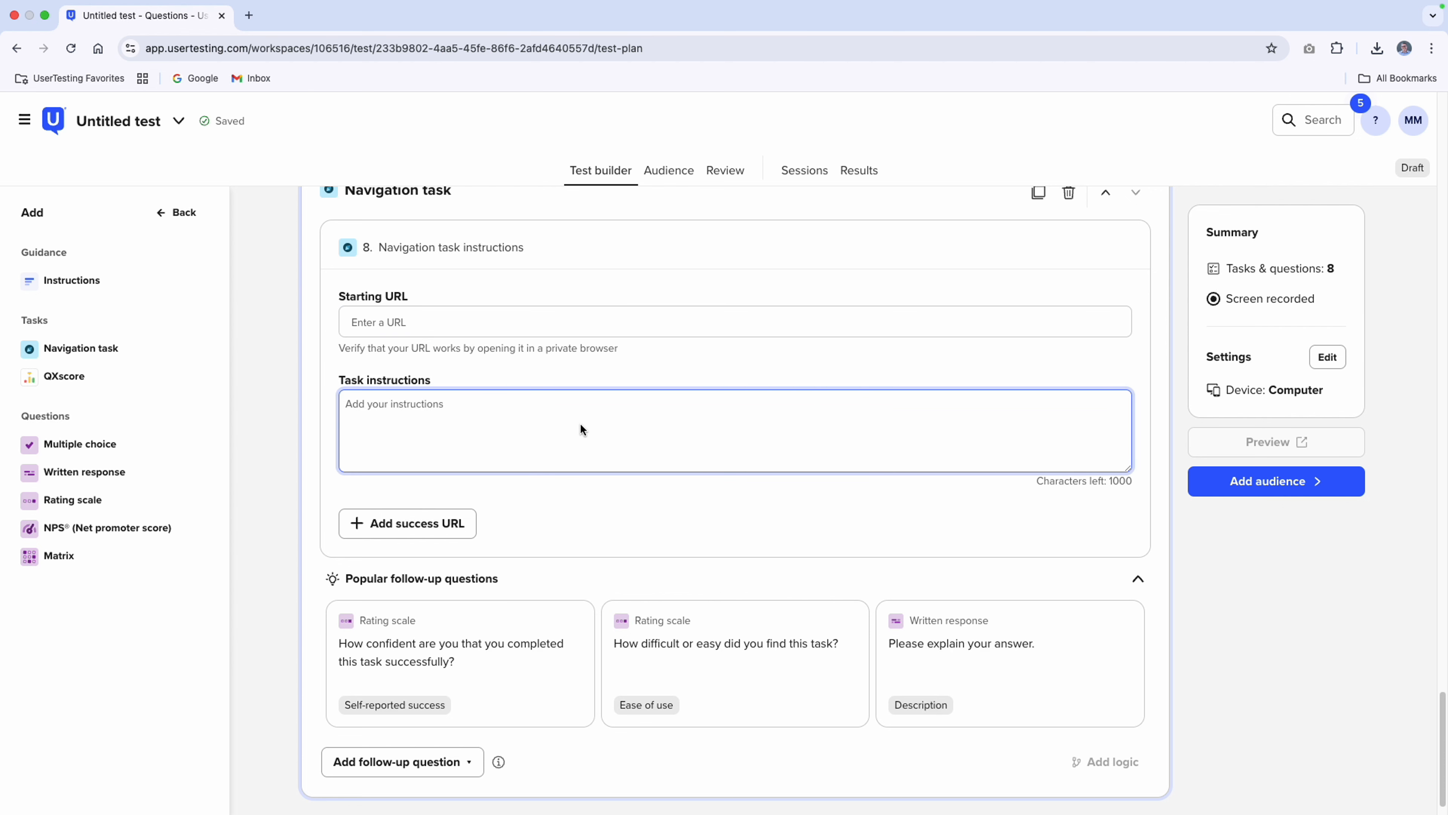
click(463, 339)
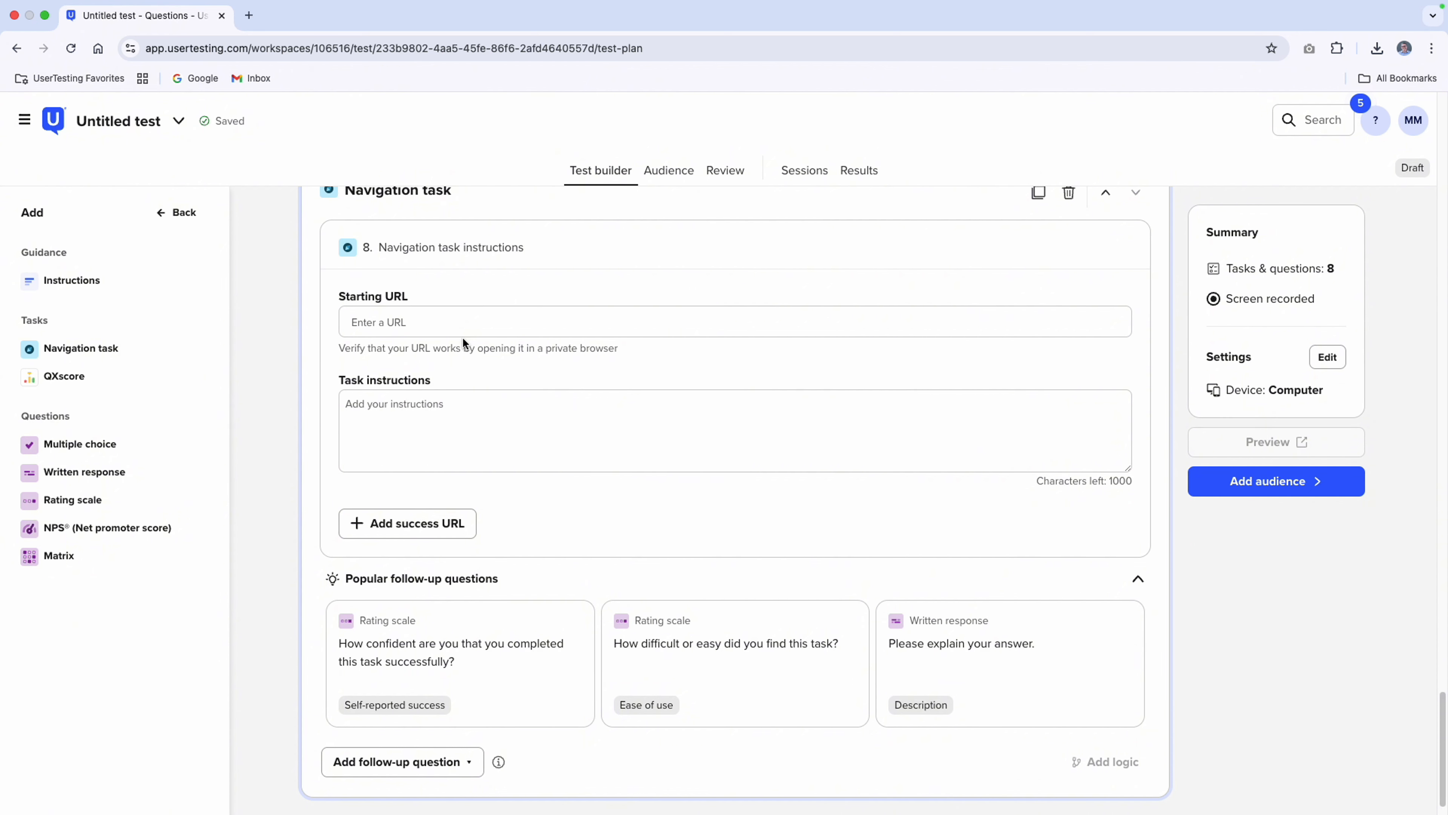
click(468, 336)
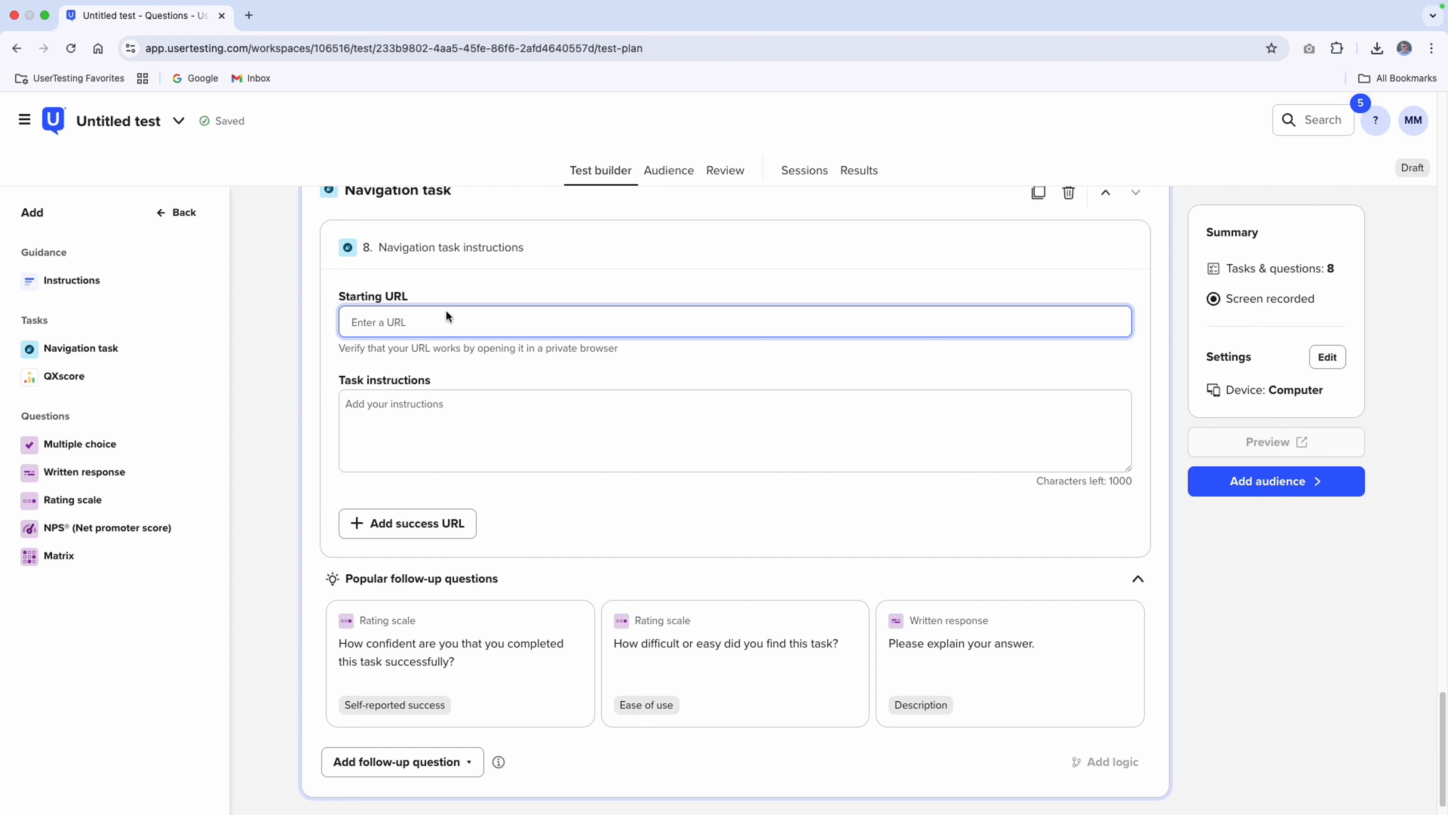
click(341, 422)
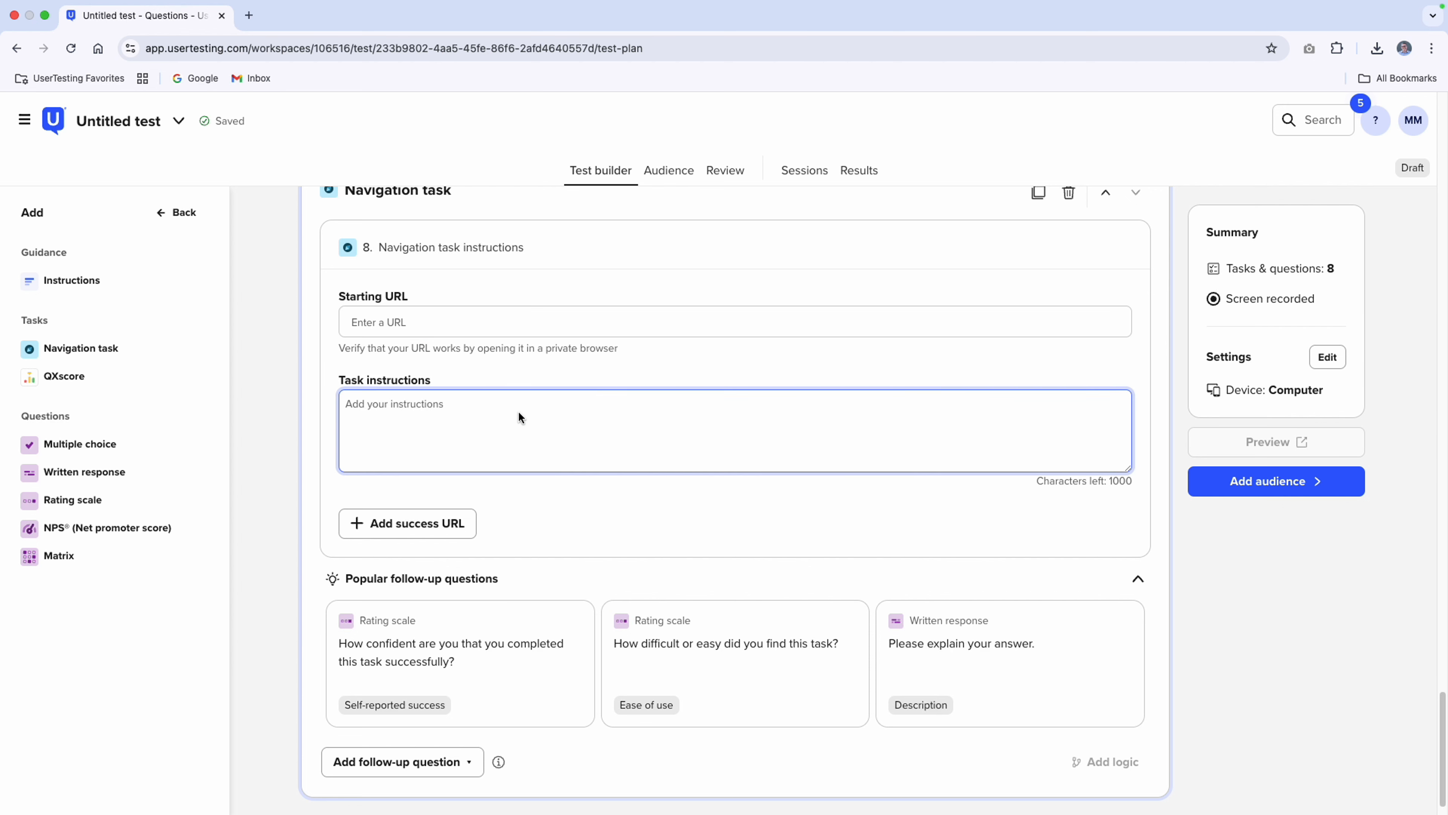
Add a success URL entry to navigation task 8 and set its match type to Contains.
click(426, 534)
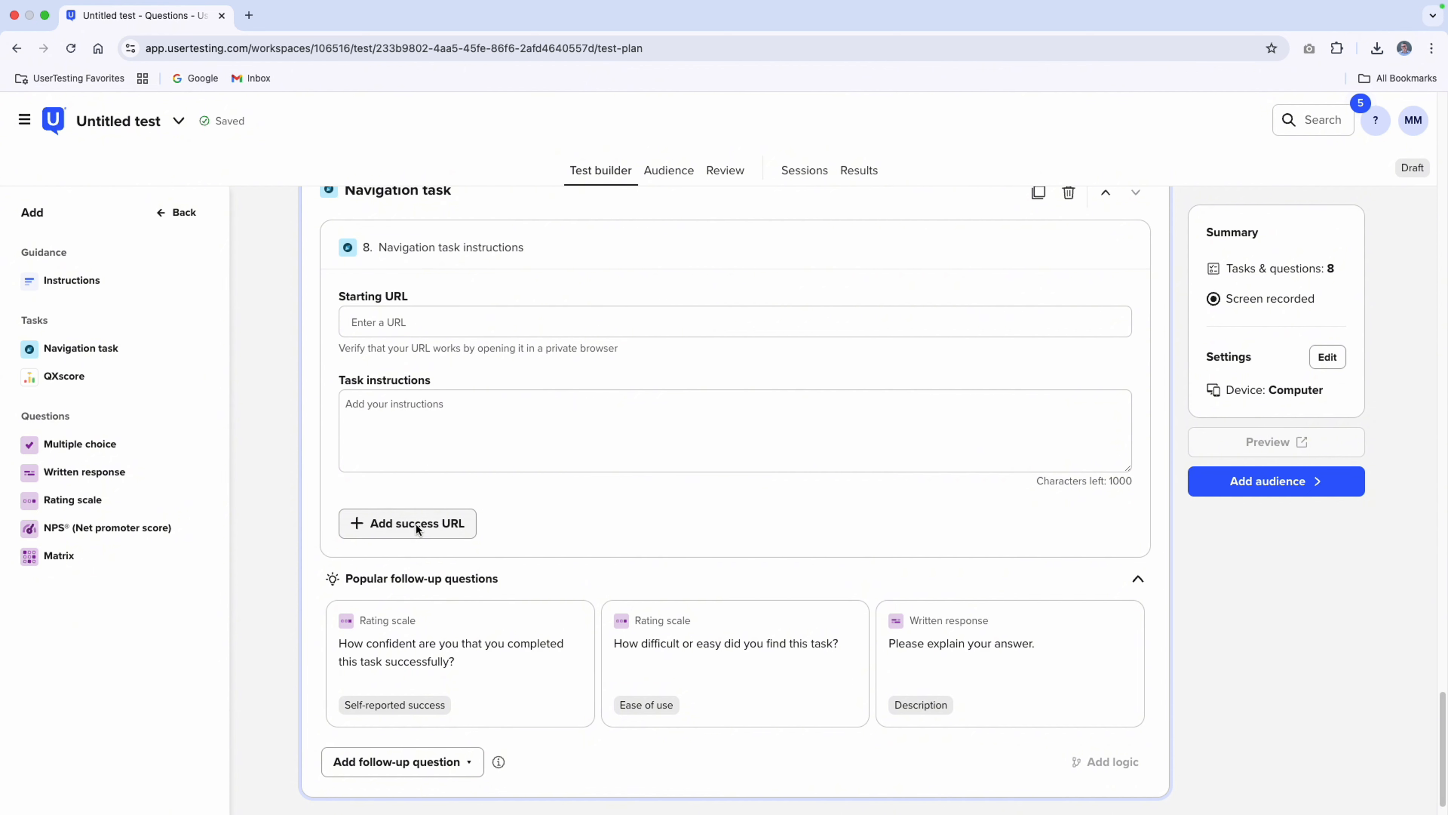
click(416, 522)
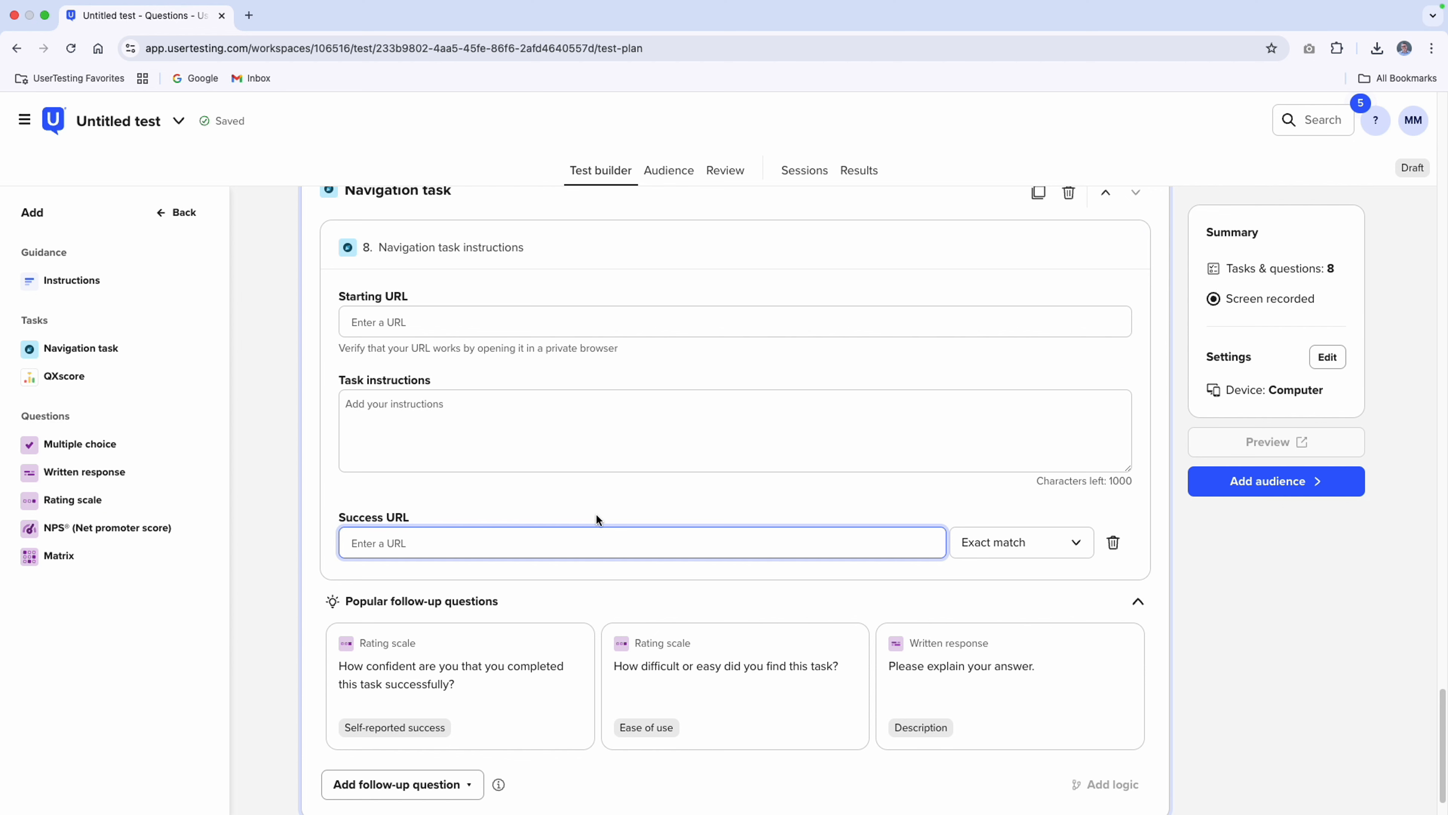
key(Tab)
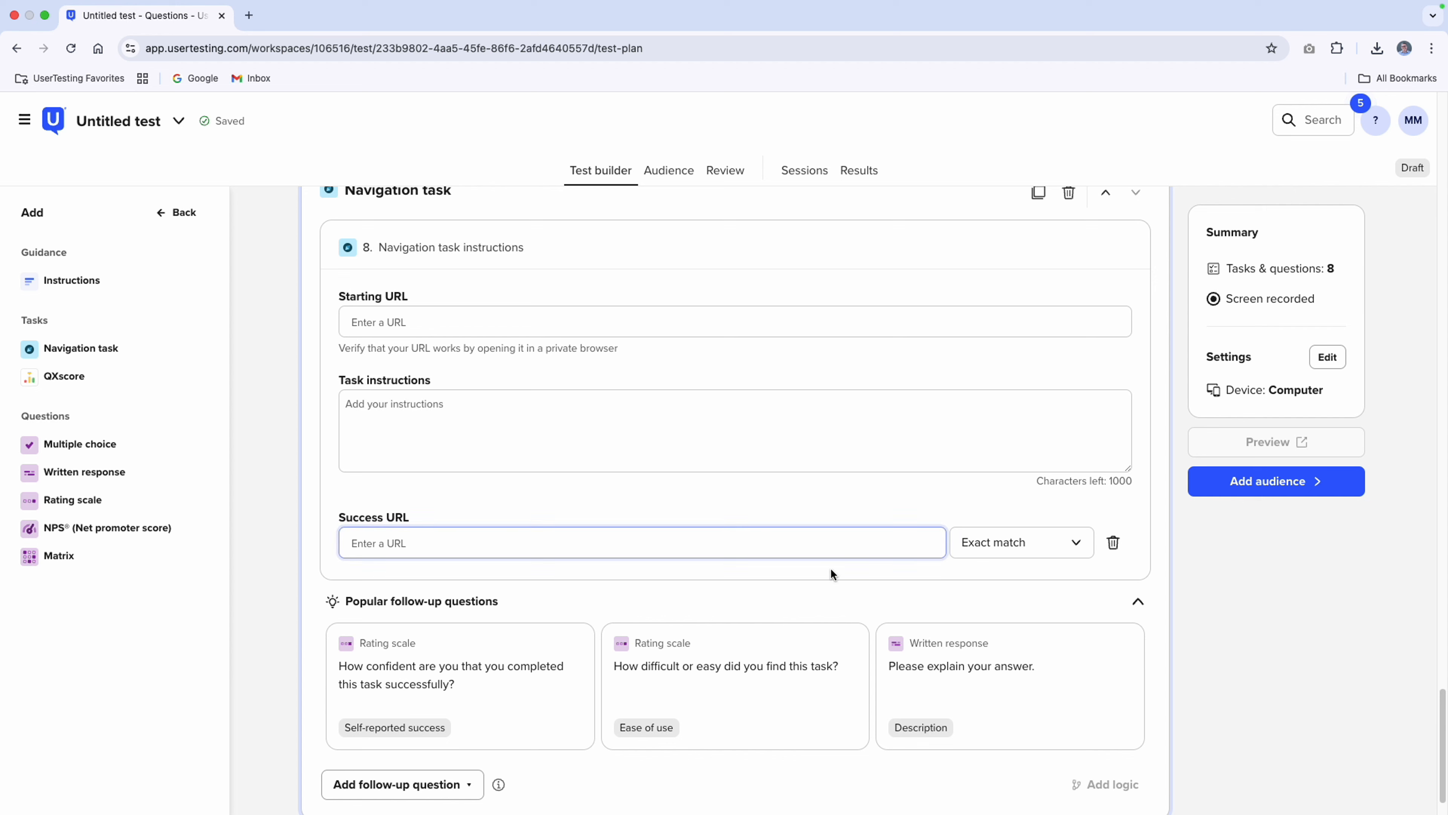
click(1055, 548)
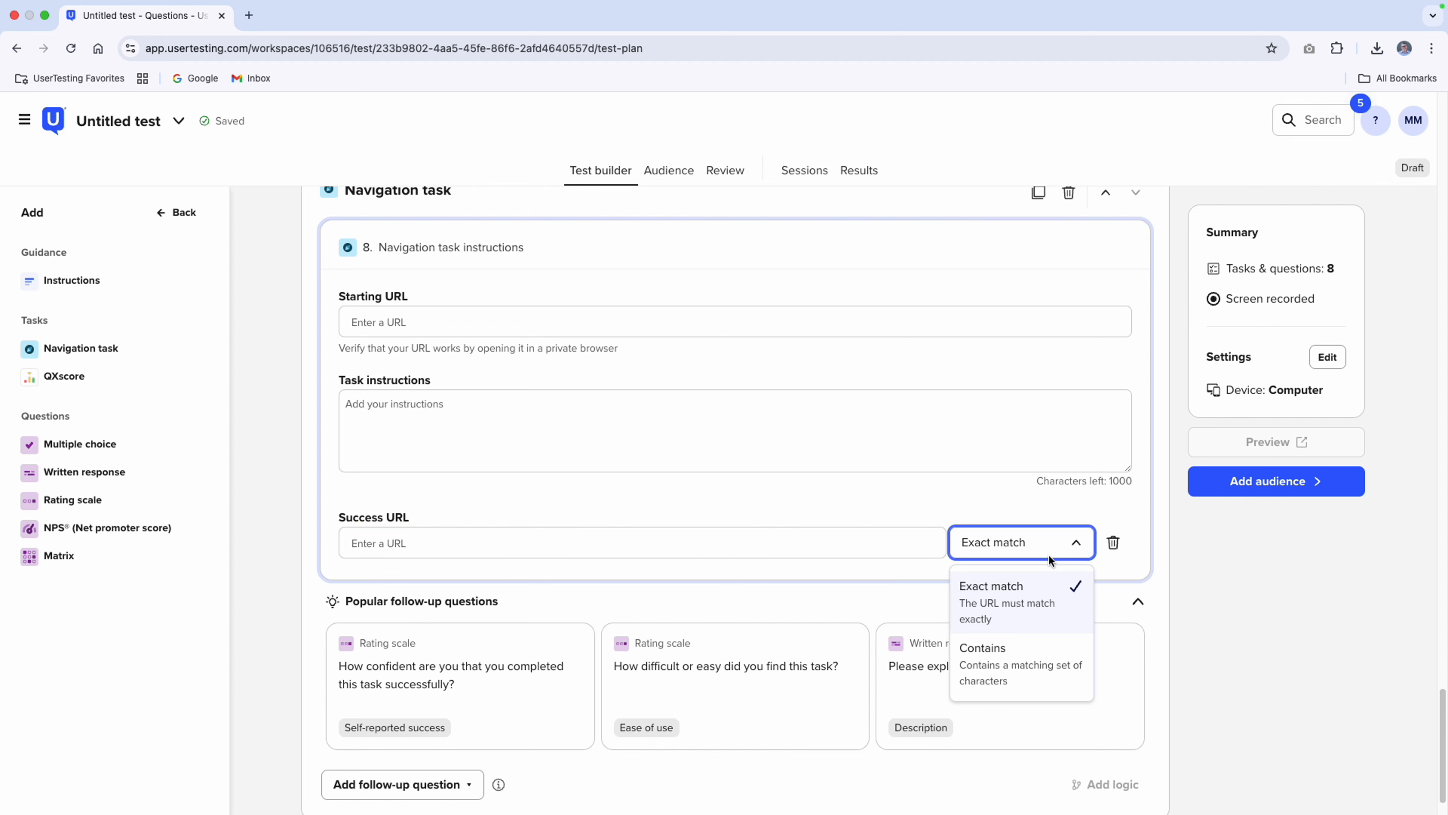
click(1016, 663)
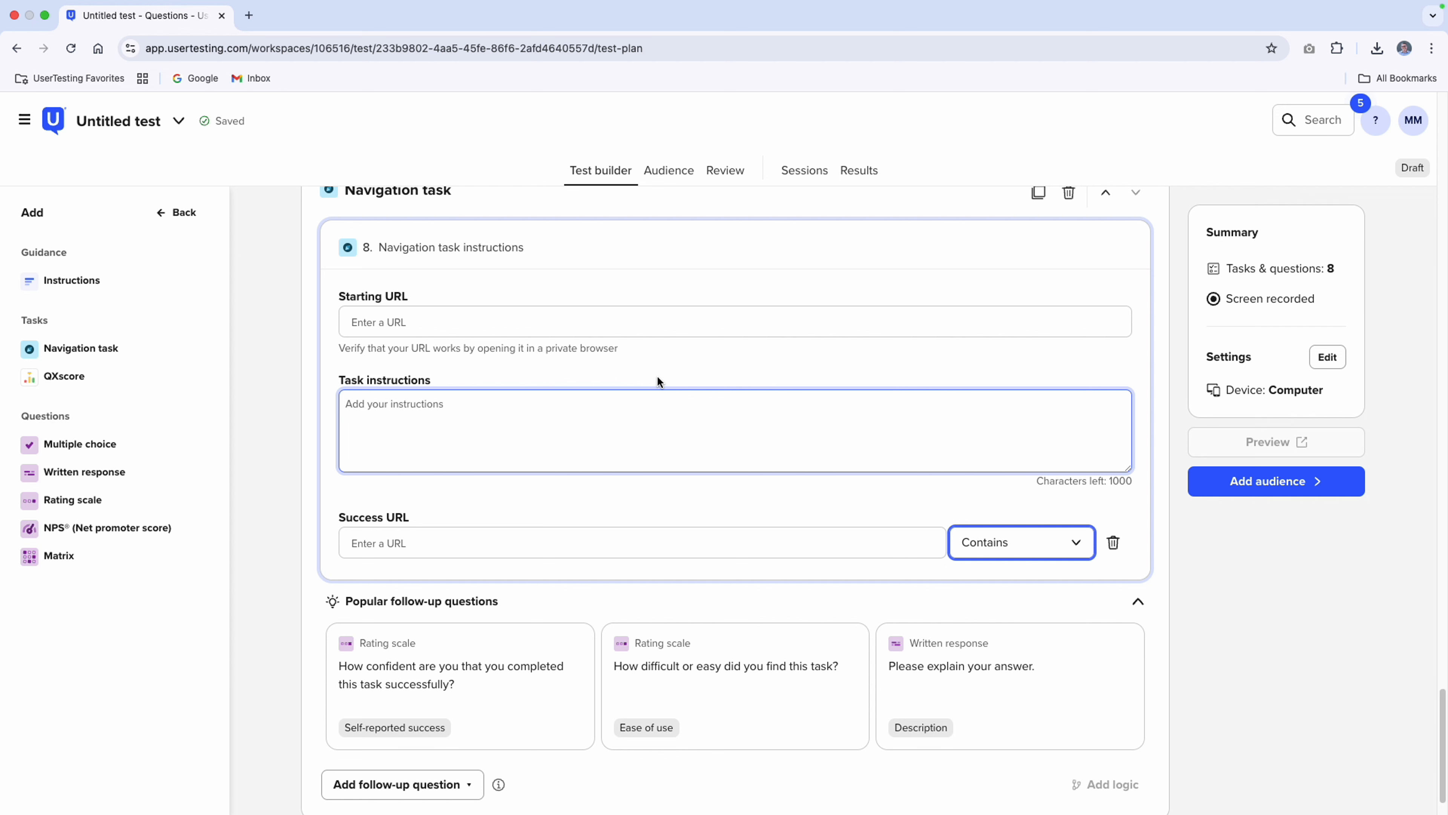
click(456, 551)
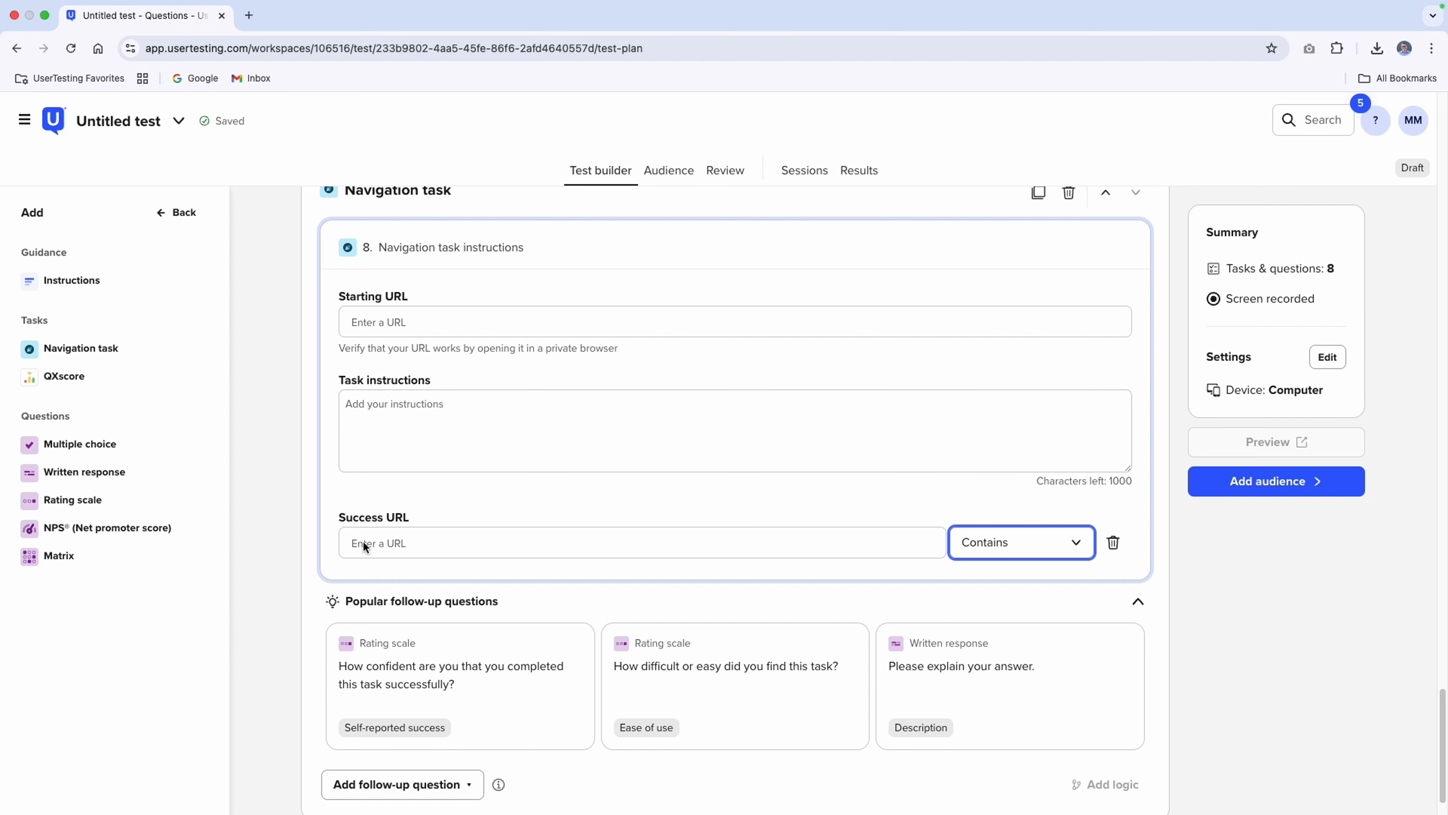
Add a QXscore task block to the test after the navigation task.
scroll(284, 557, down, 2)
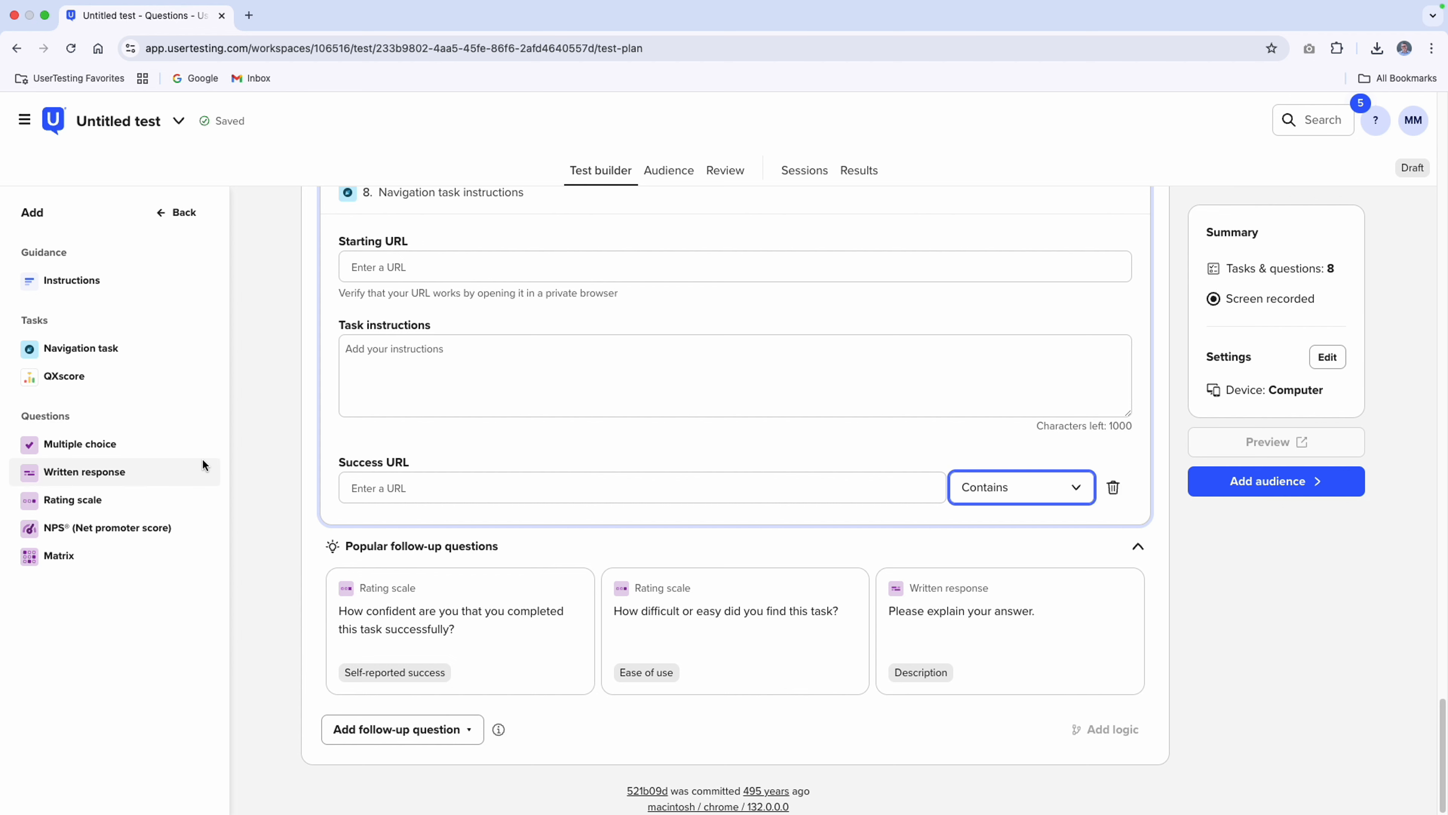
mouse_move(80, 372)
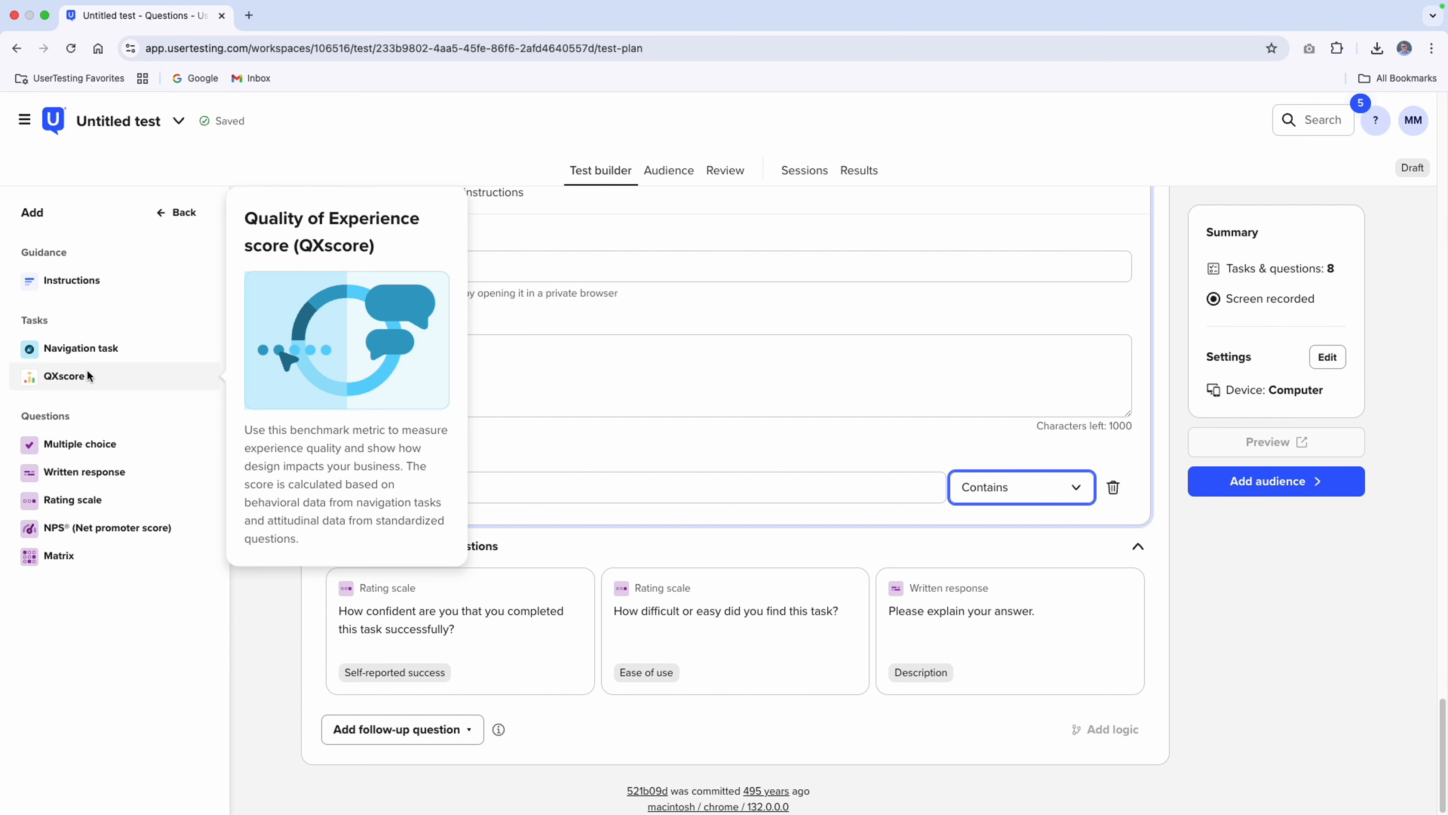
click(87, 375)
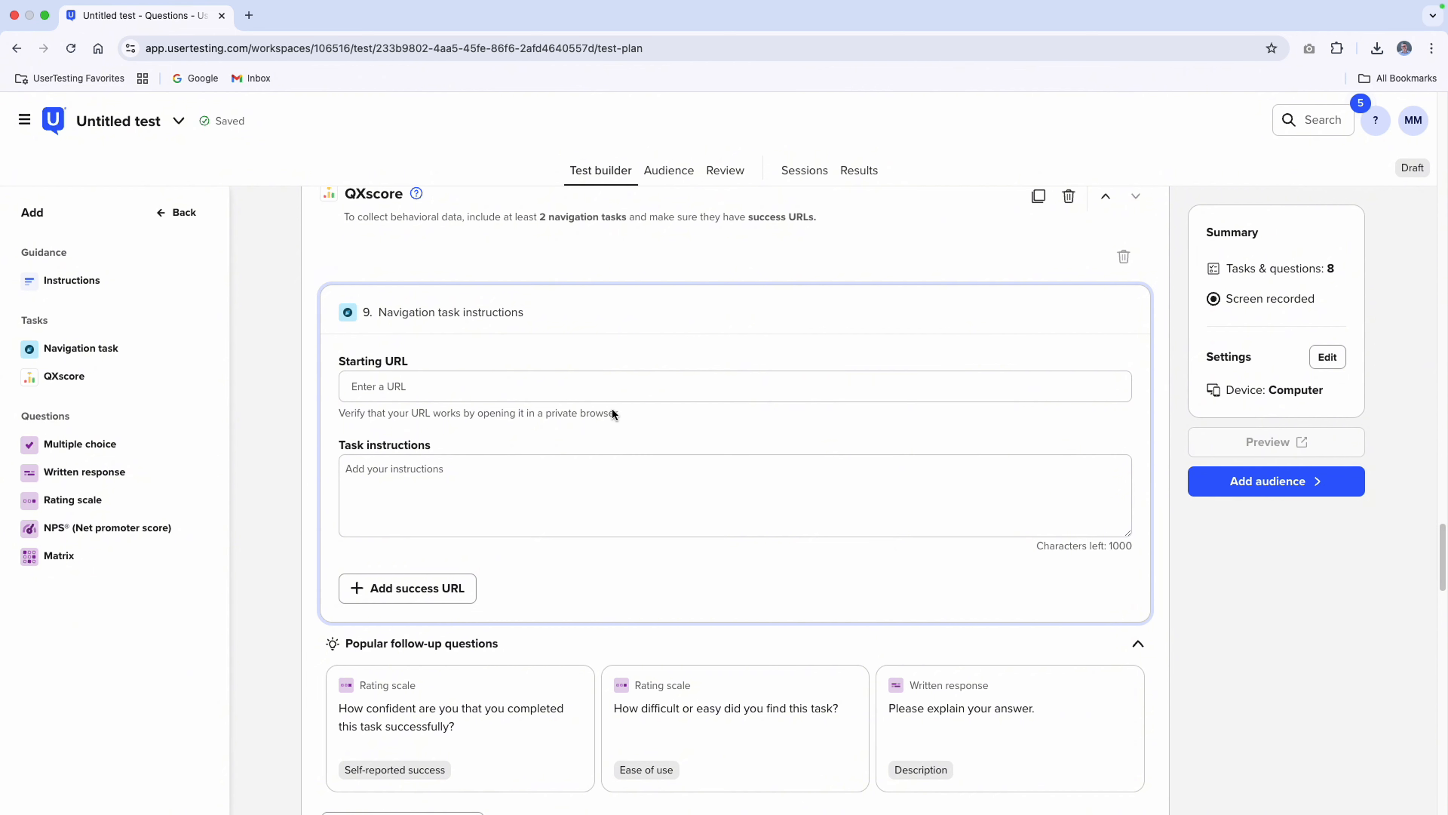
Look through the whole QXscore block, from its navigation tasks to its attitudinal and NPS questions.
scroll(506, 327, up, 3)
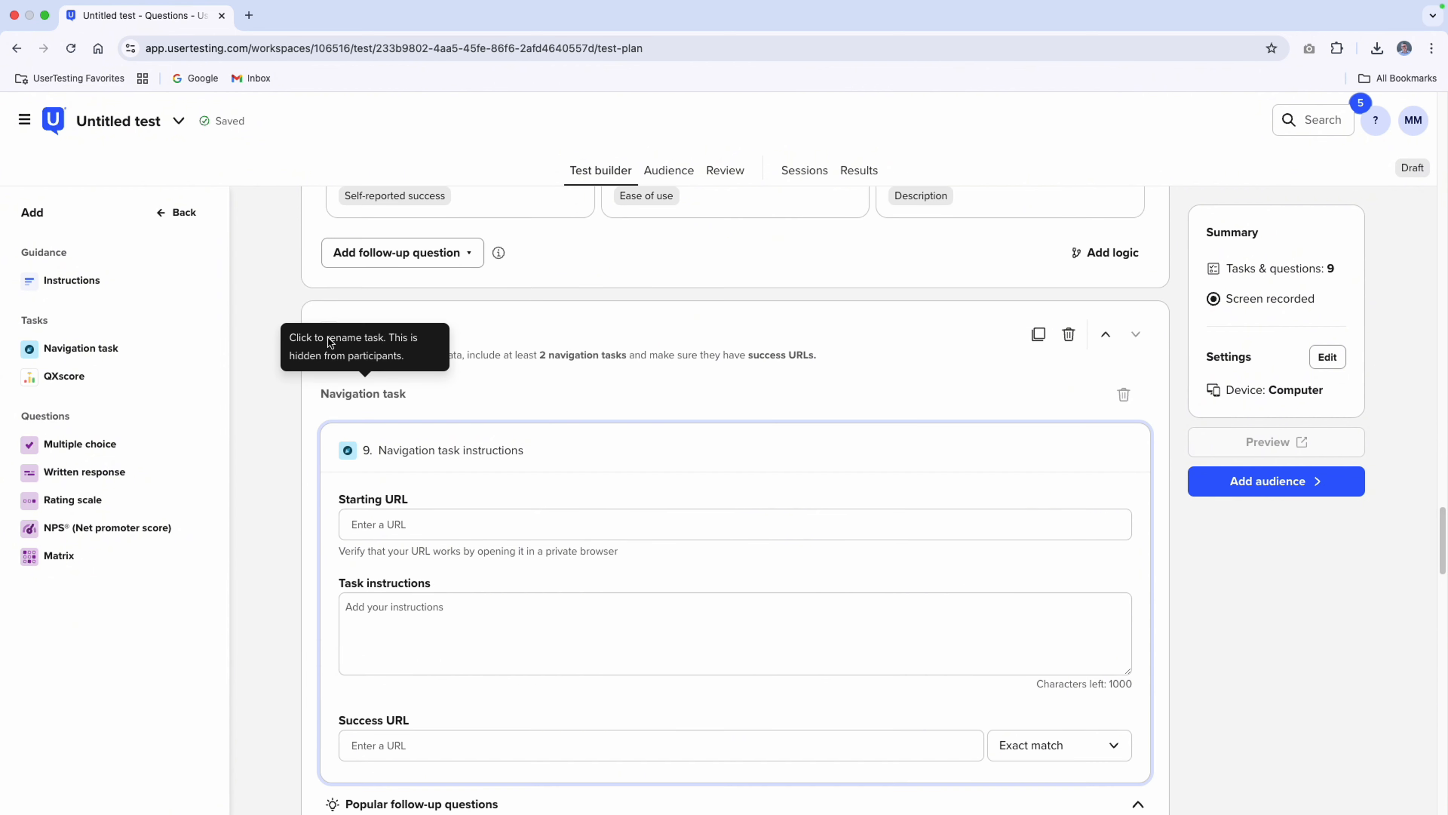
scroll(397, 411, down, 5)
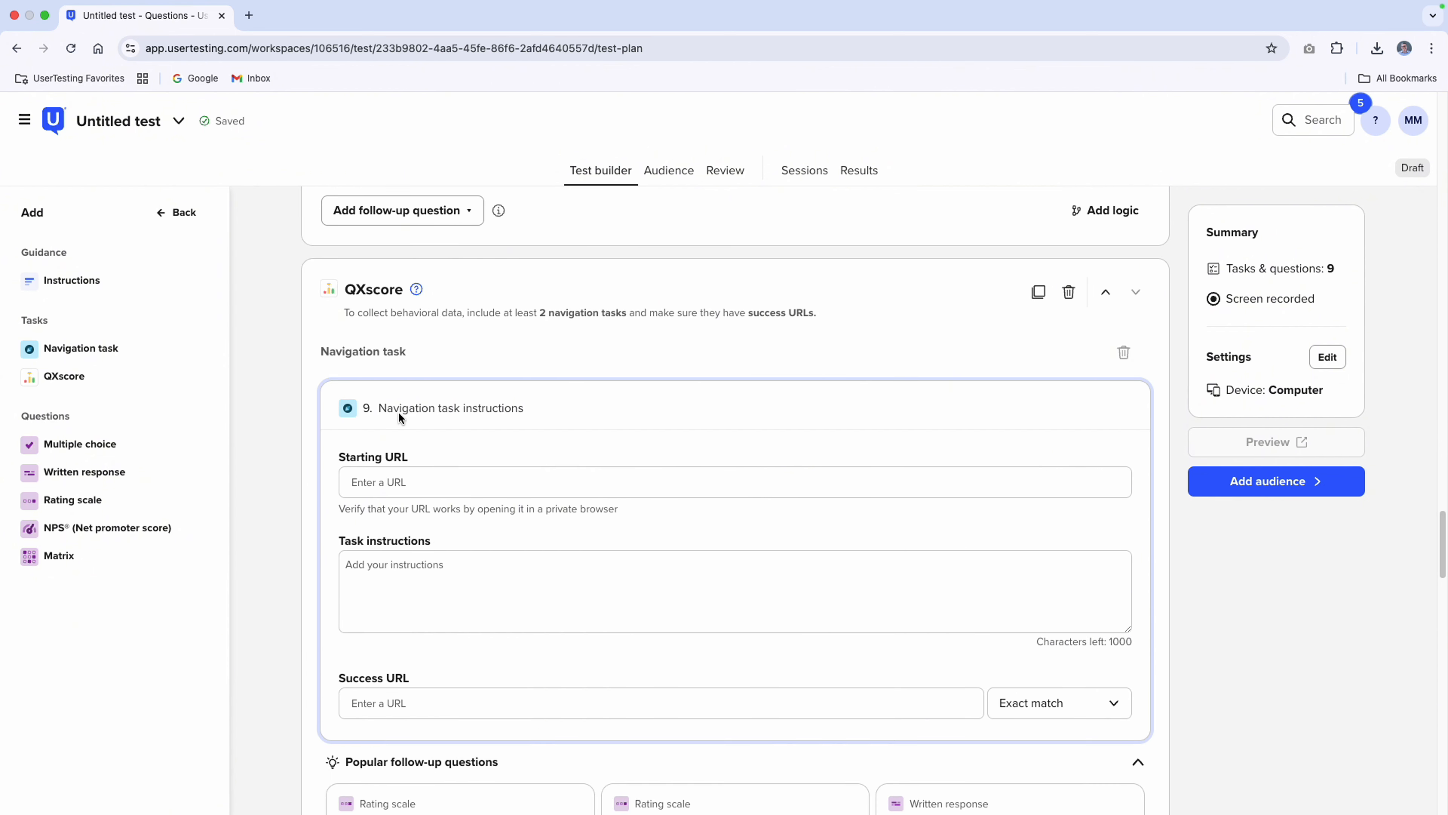
scroll(340, 510, down, 15)
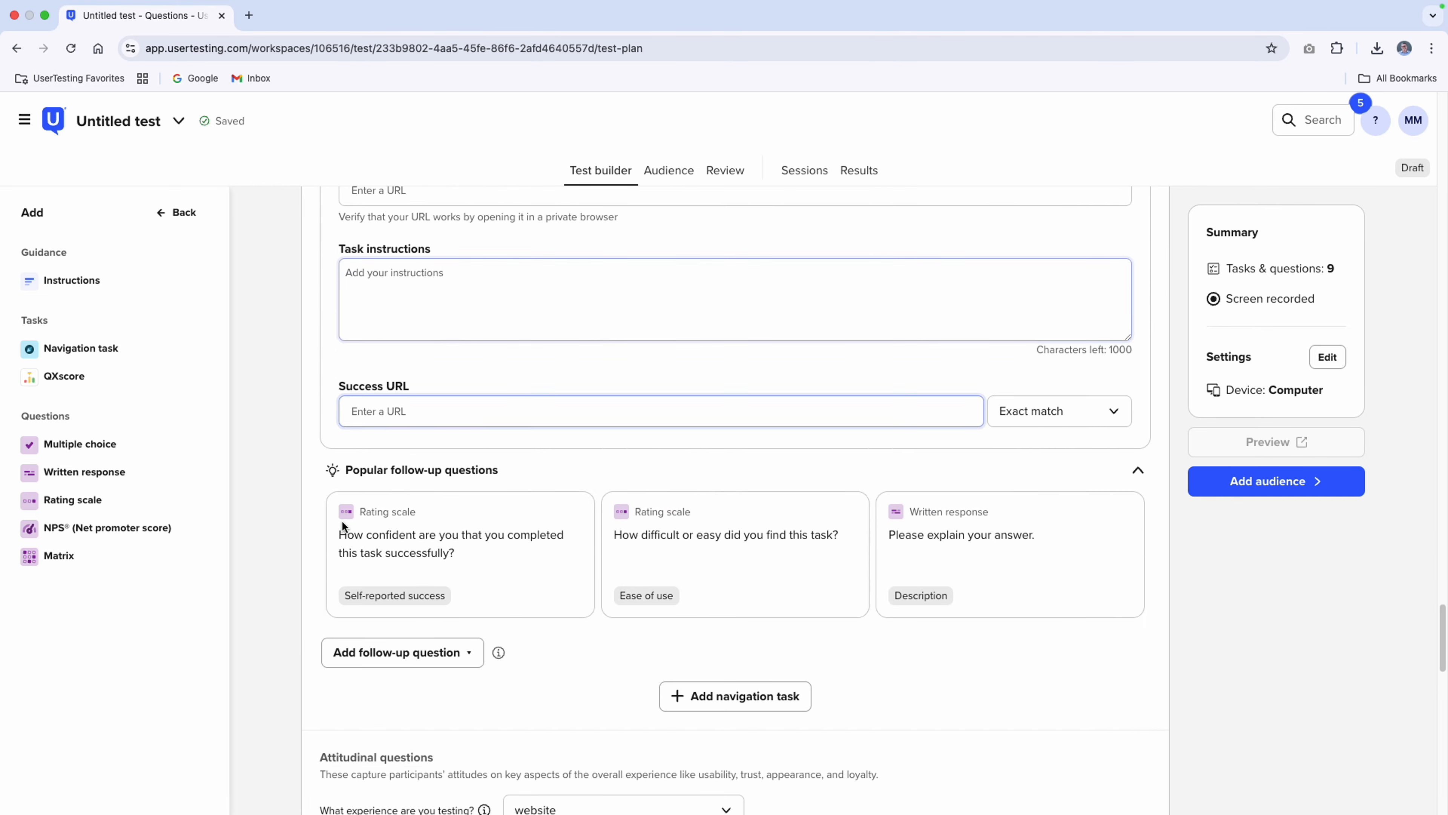
scroll(343, 524, down, 15)
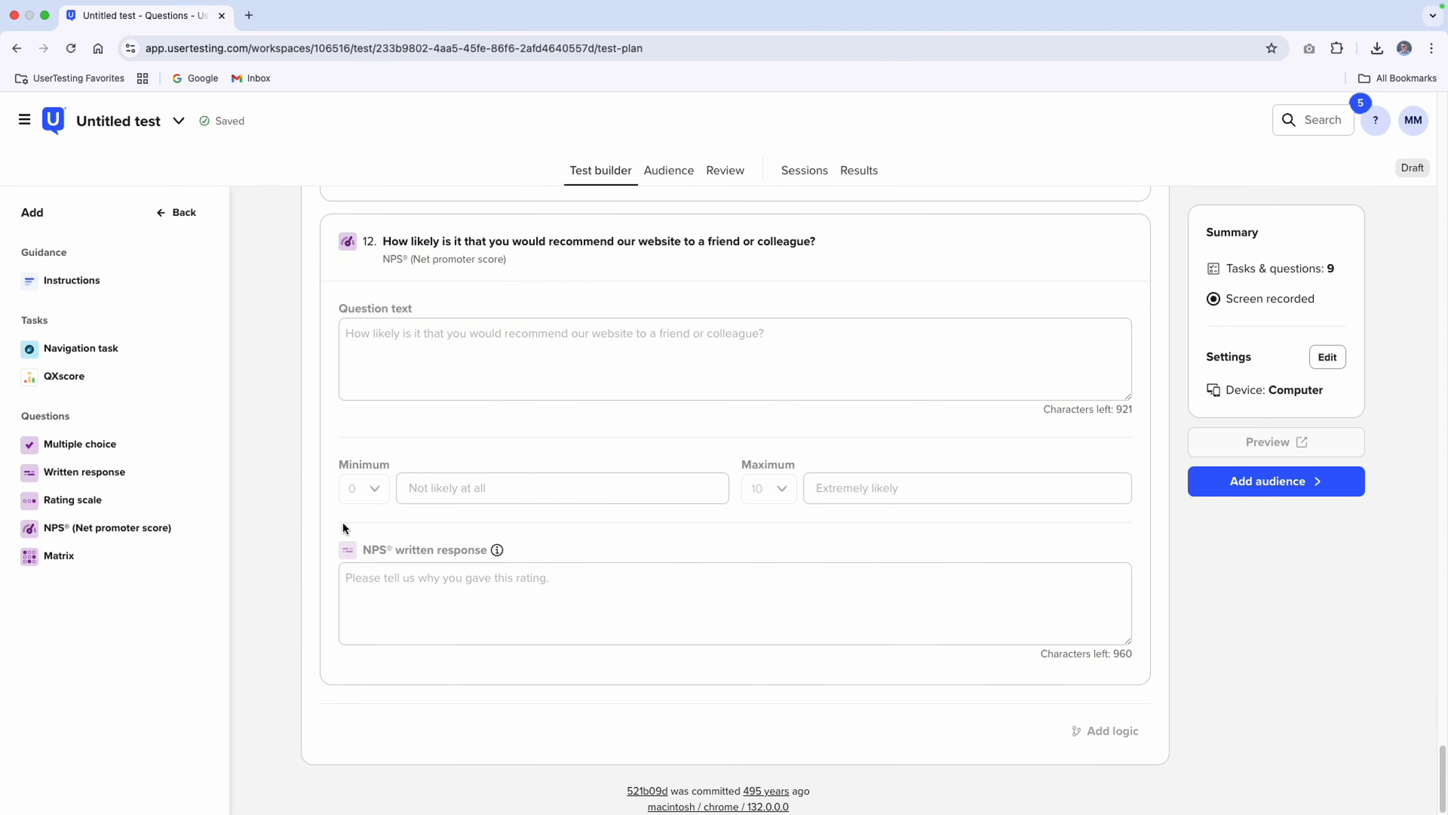
scroll(344, 528, up, 2)
scroll(344, 528, up, 15)
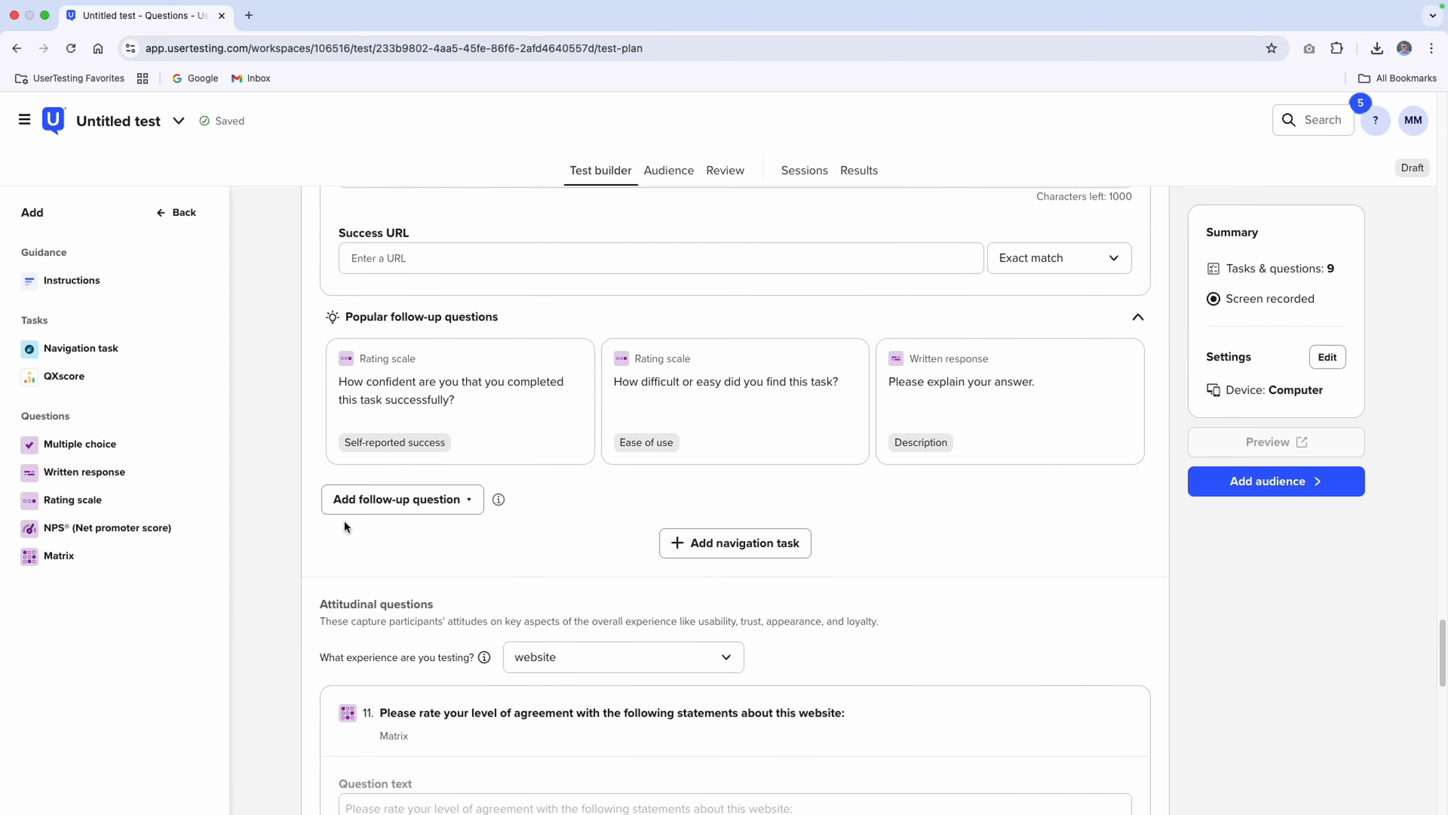
scroll(346, 522, up, 10)
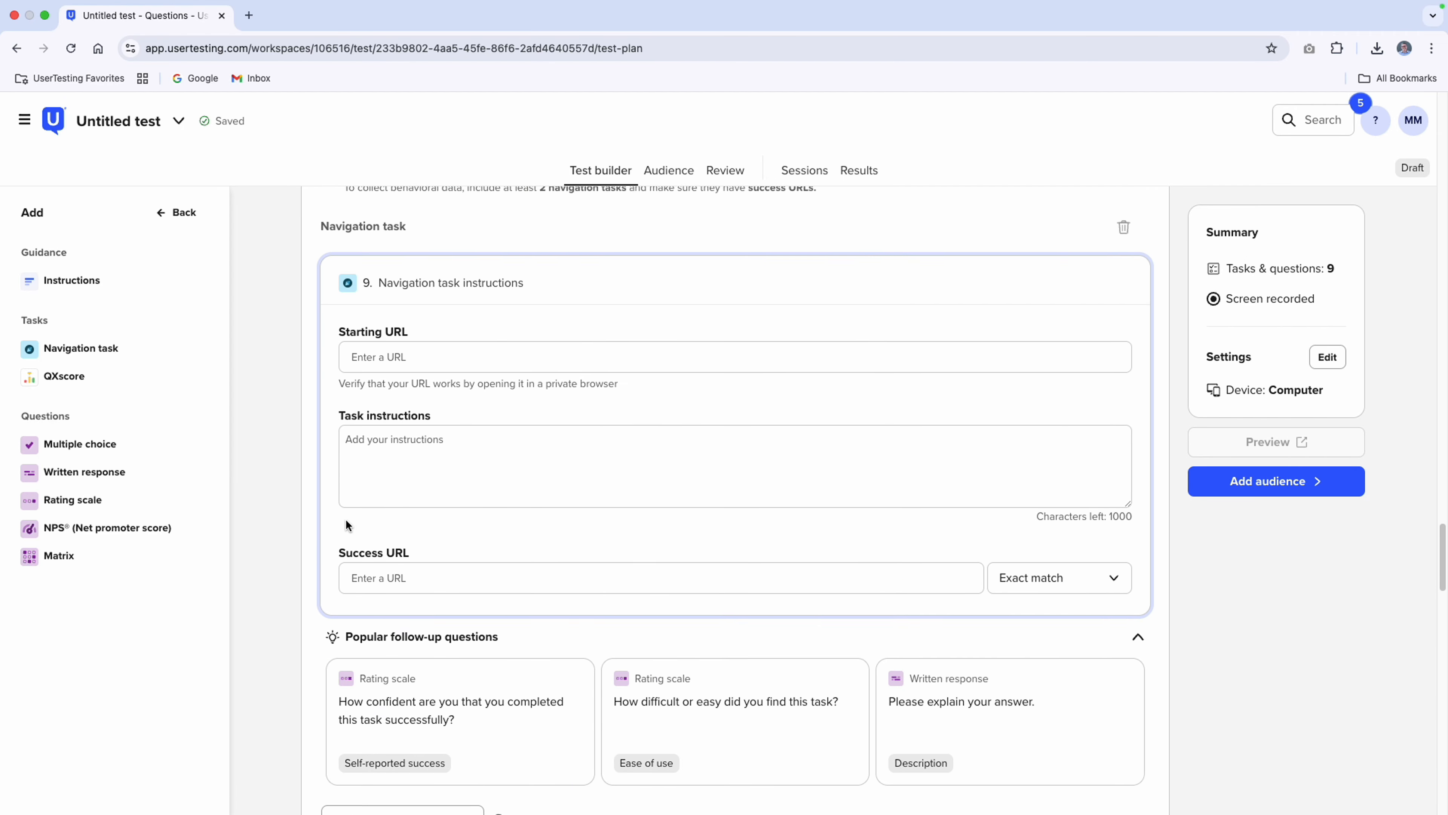
scroll(349, 525, up, 3)
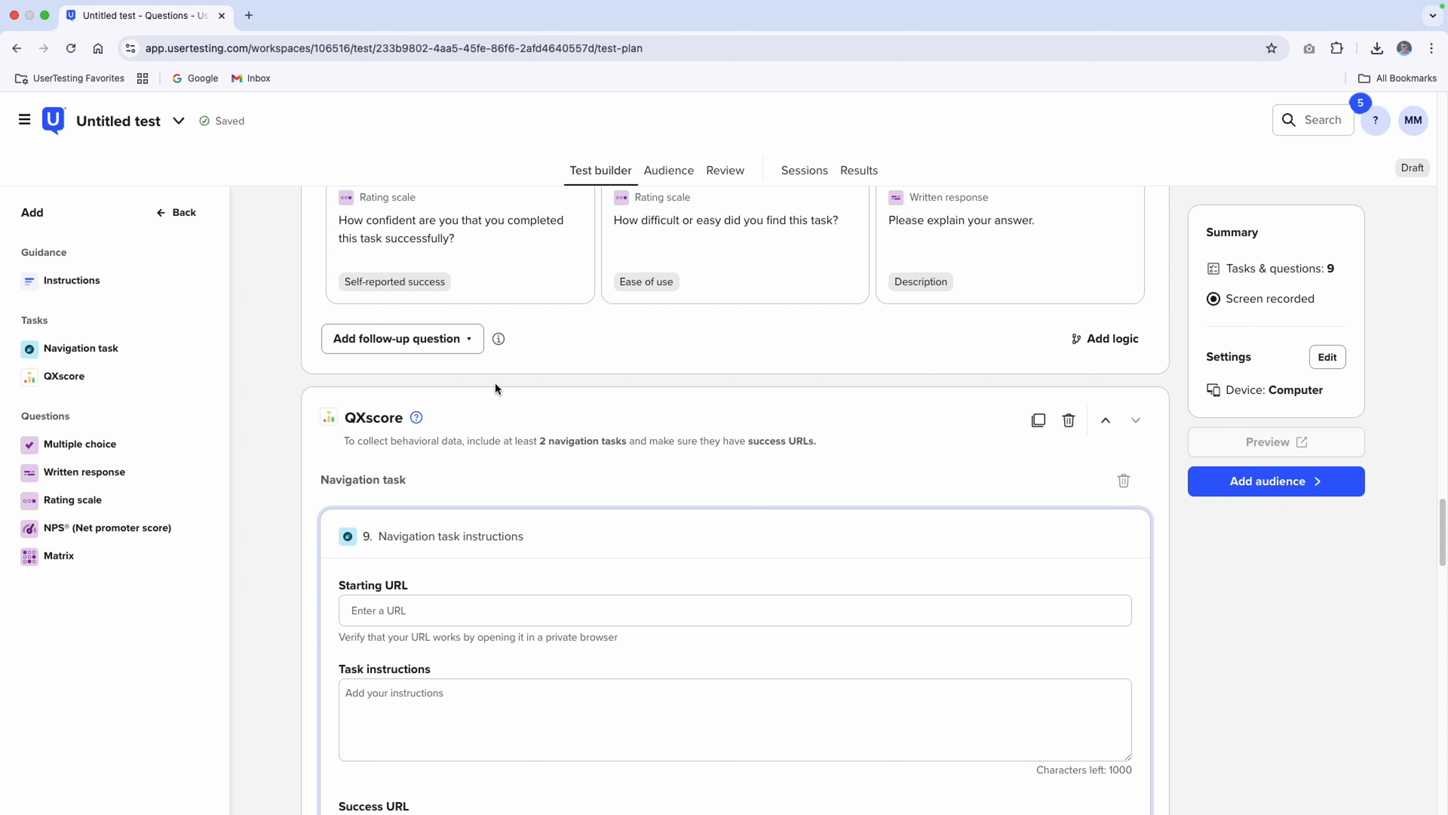
Examine the starting URL, task instructions and success URL fields of the QXscore block's two navigation tasks.
scroll(450, 431, down, 3)
click(515, 489)
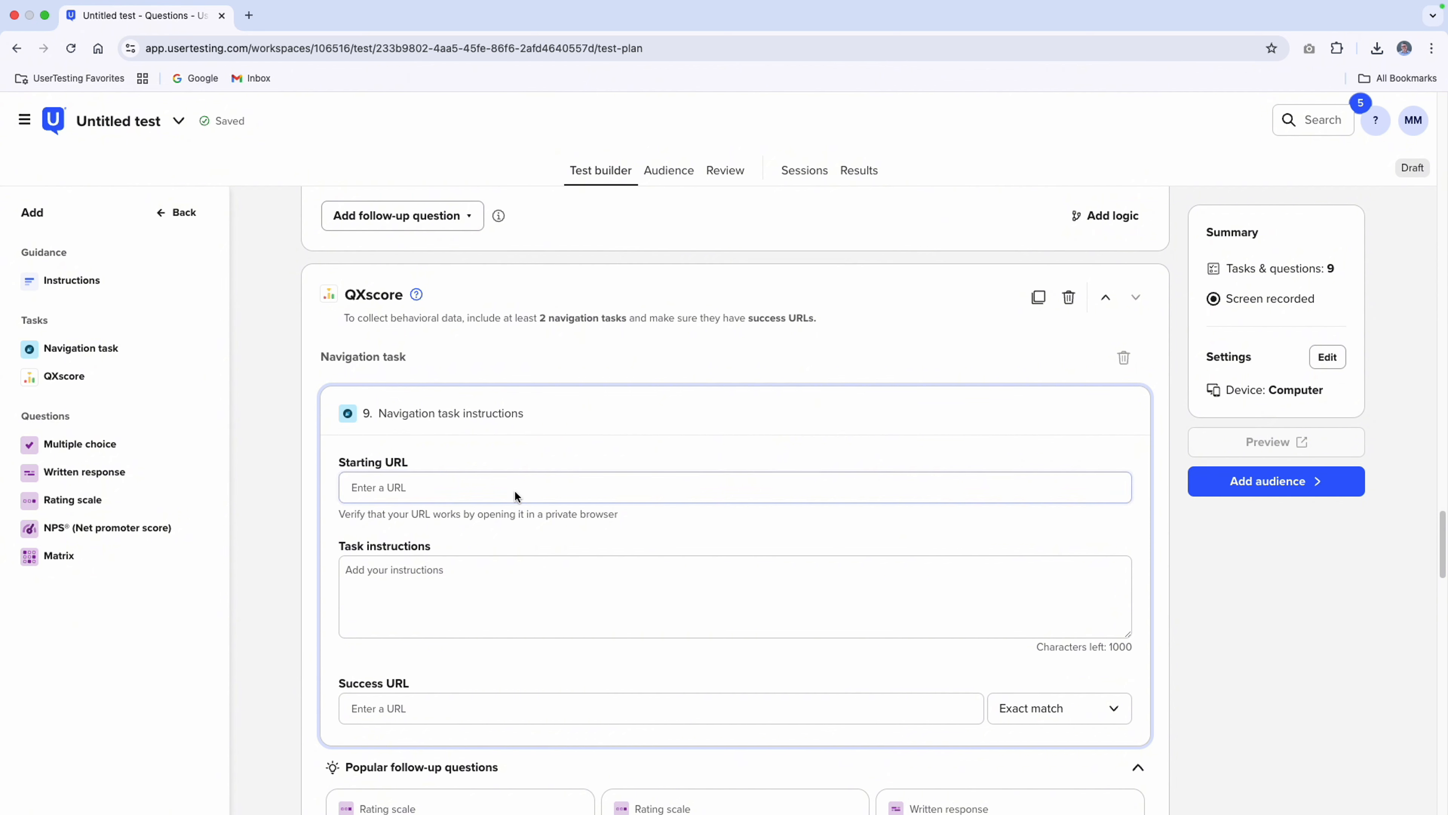
scroll(533, 461, down, 2)
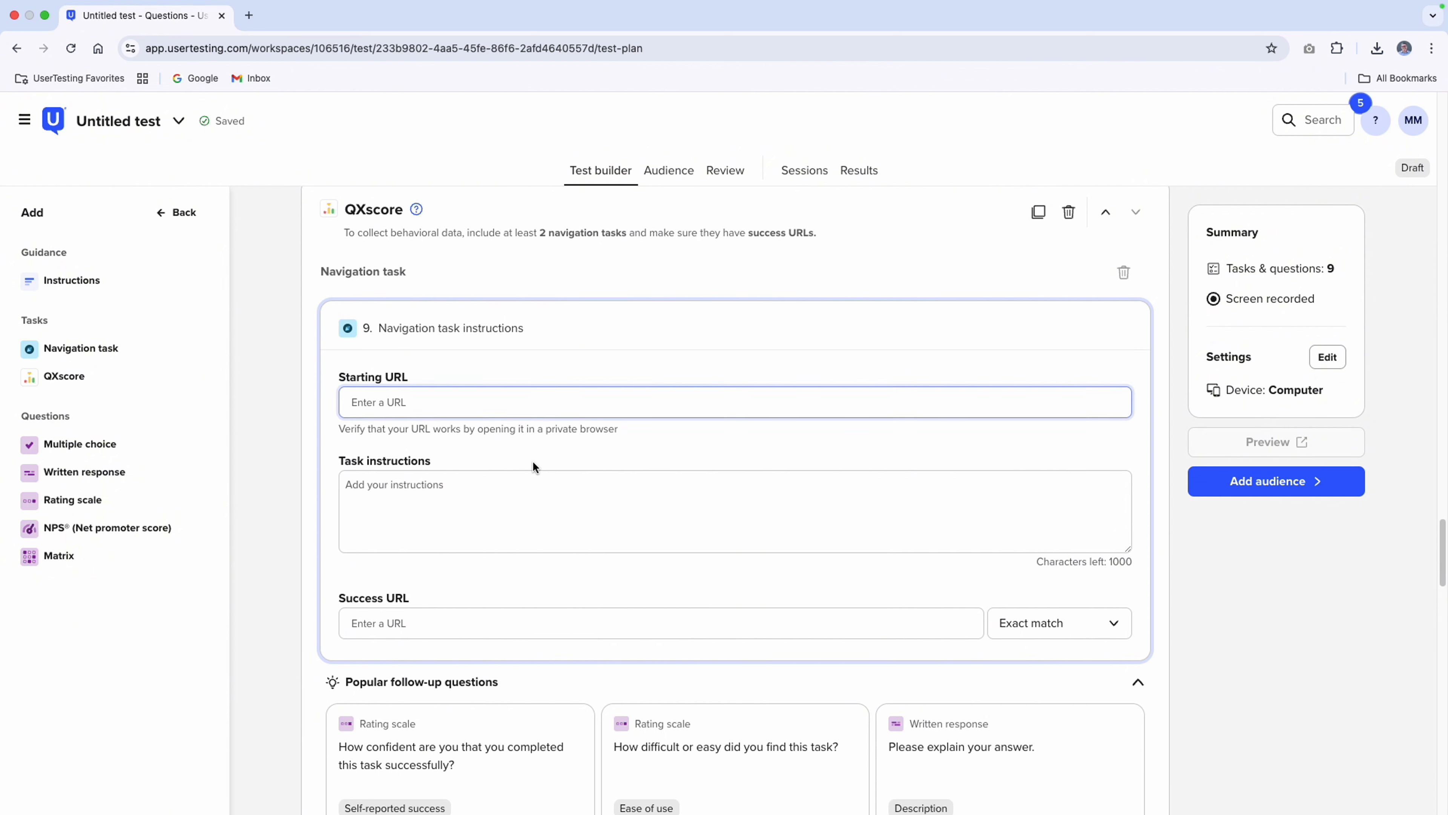
scroll(533, 461, down, 5)
scroll(450, 578, down, 2)
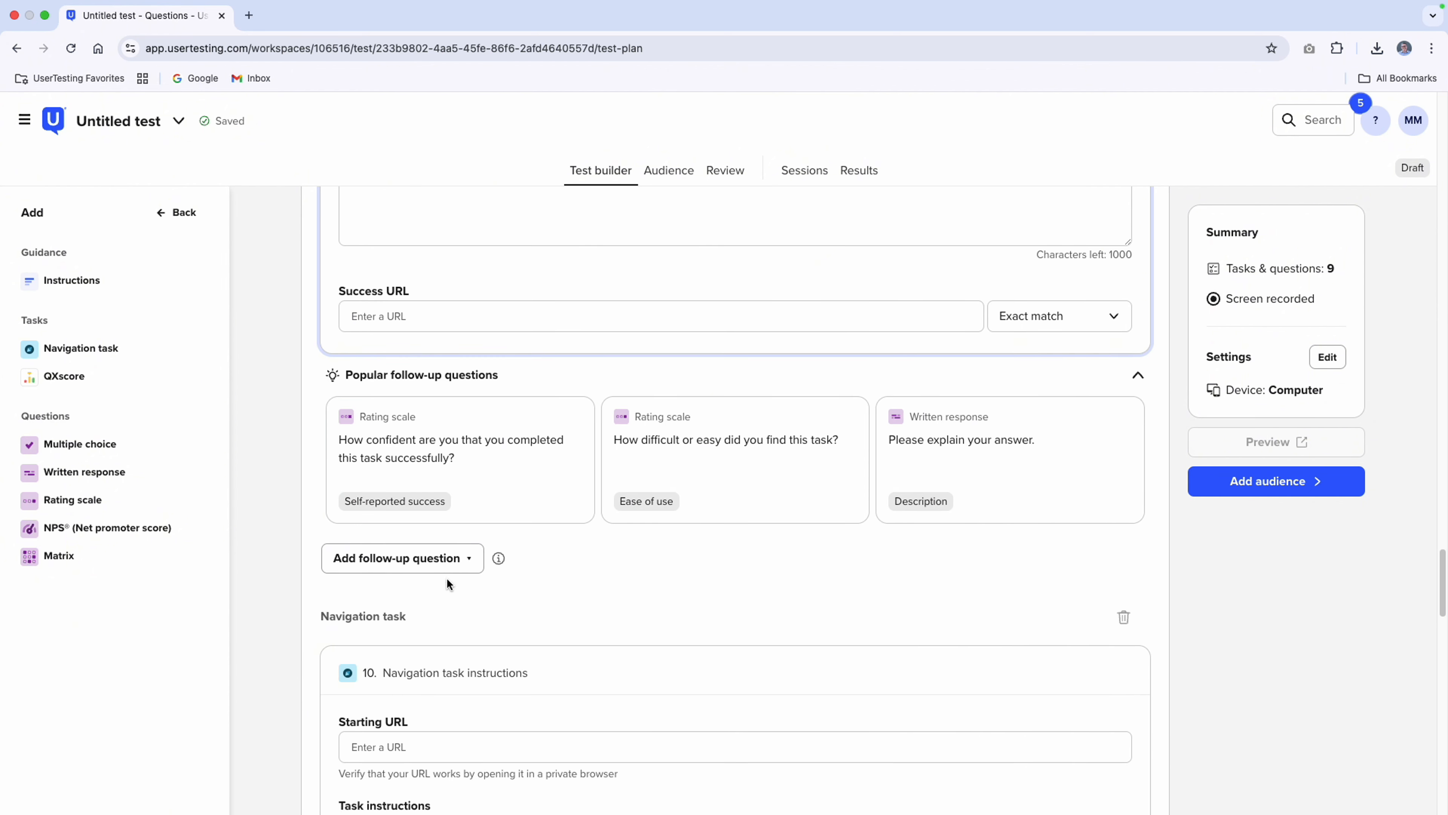
scroll(450, 546, down, 4)
scroll(443, 544, down, 2)
click(546, 482)
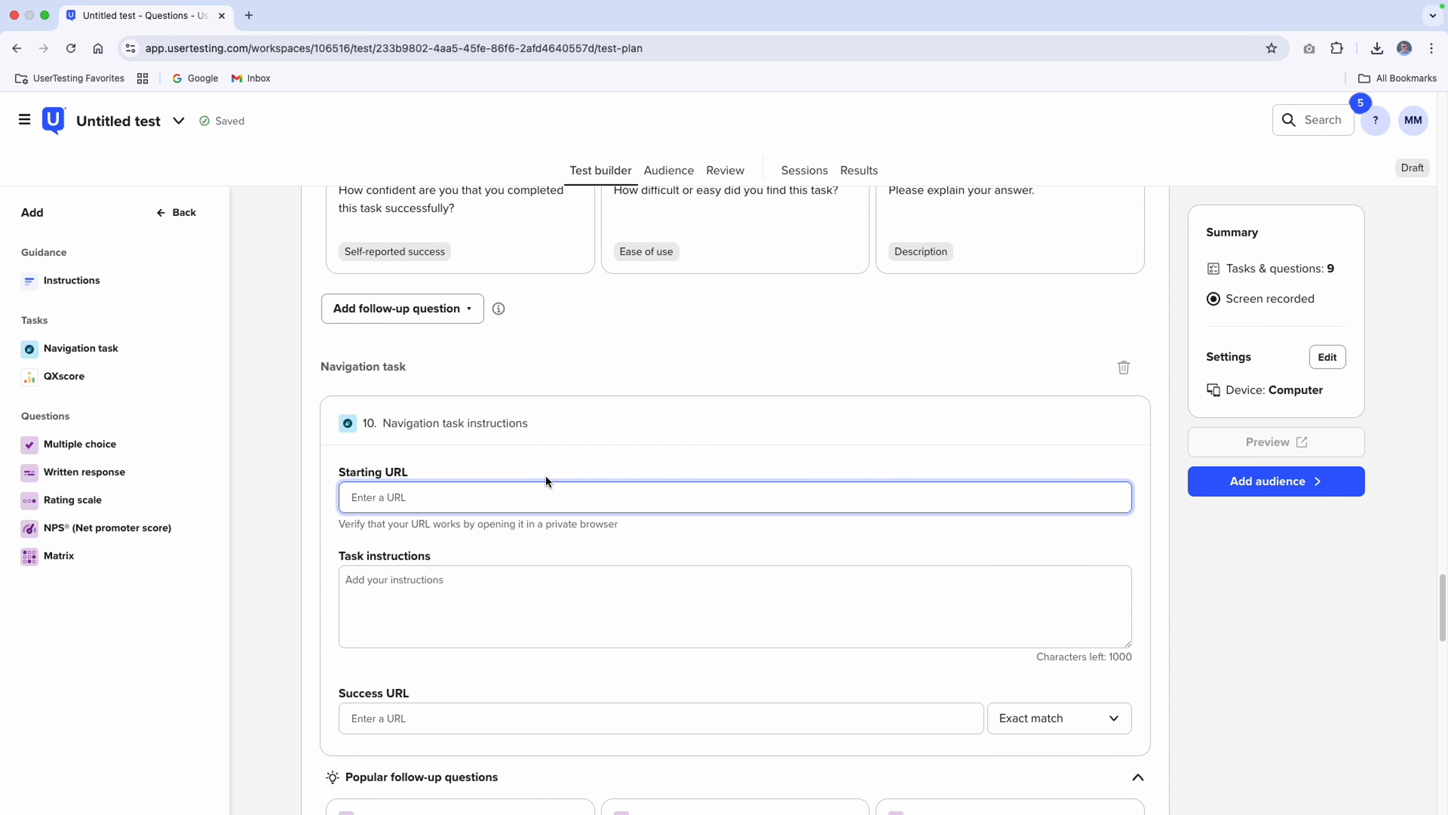
scroll(546, 481, down, 2)
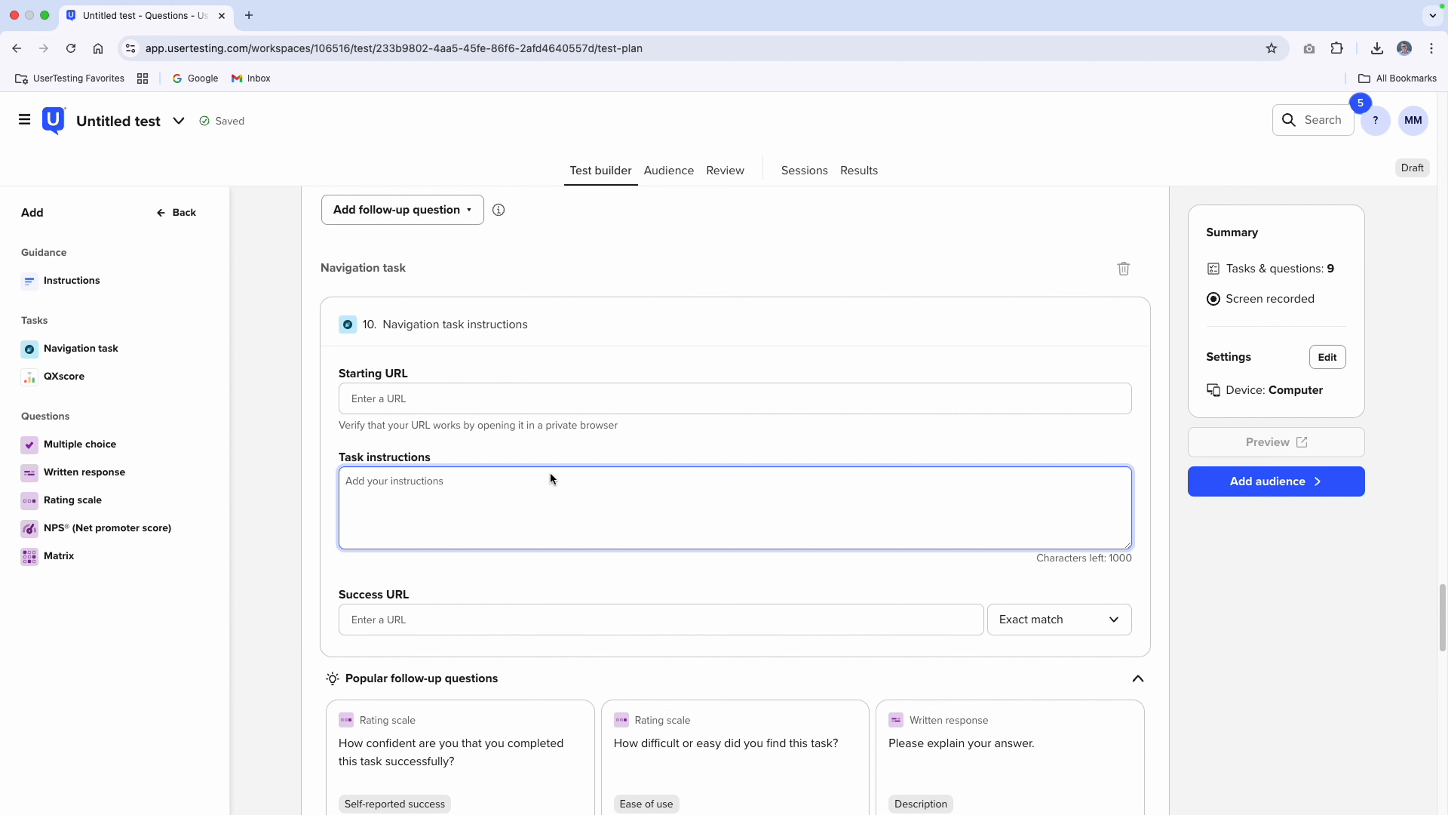
Look through the QXscore block's suggested follow-up questions, attitudinal matrix statements and NPS question with its written response.
scroll(556, 473, down, 3)
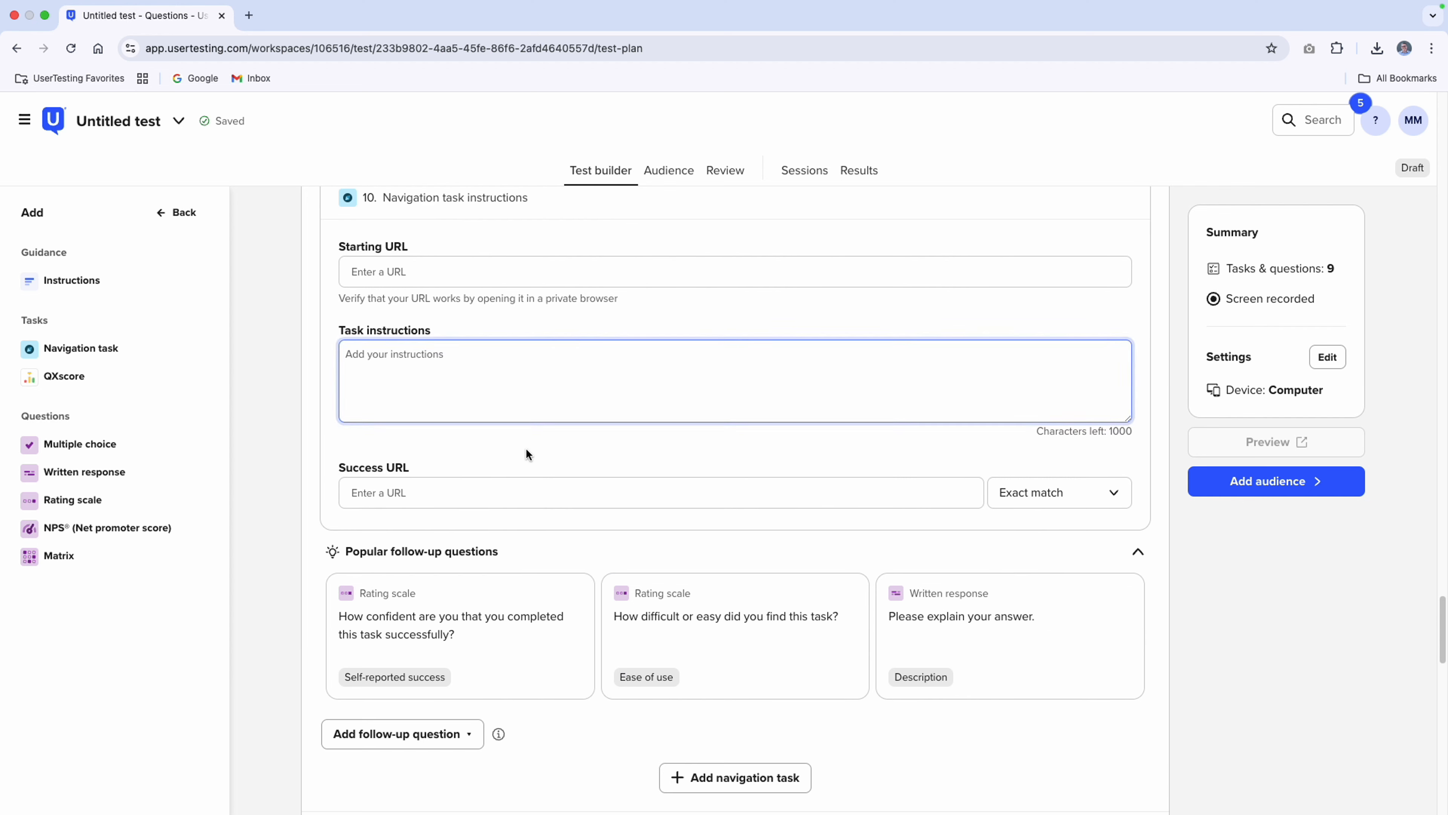
scroll(519, 514, down, 3)
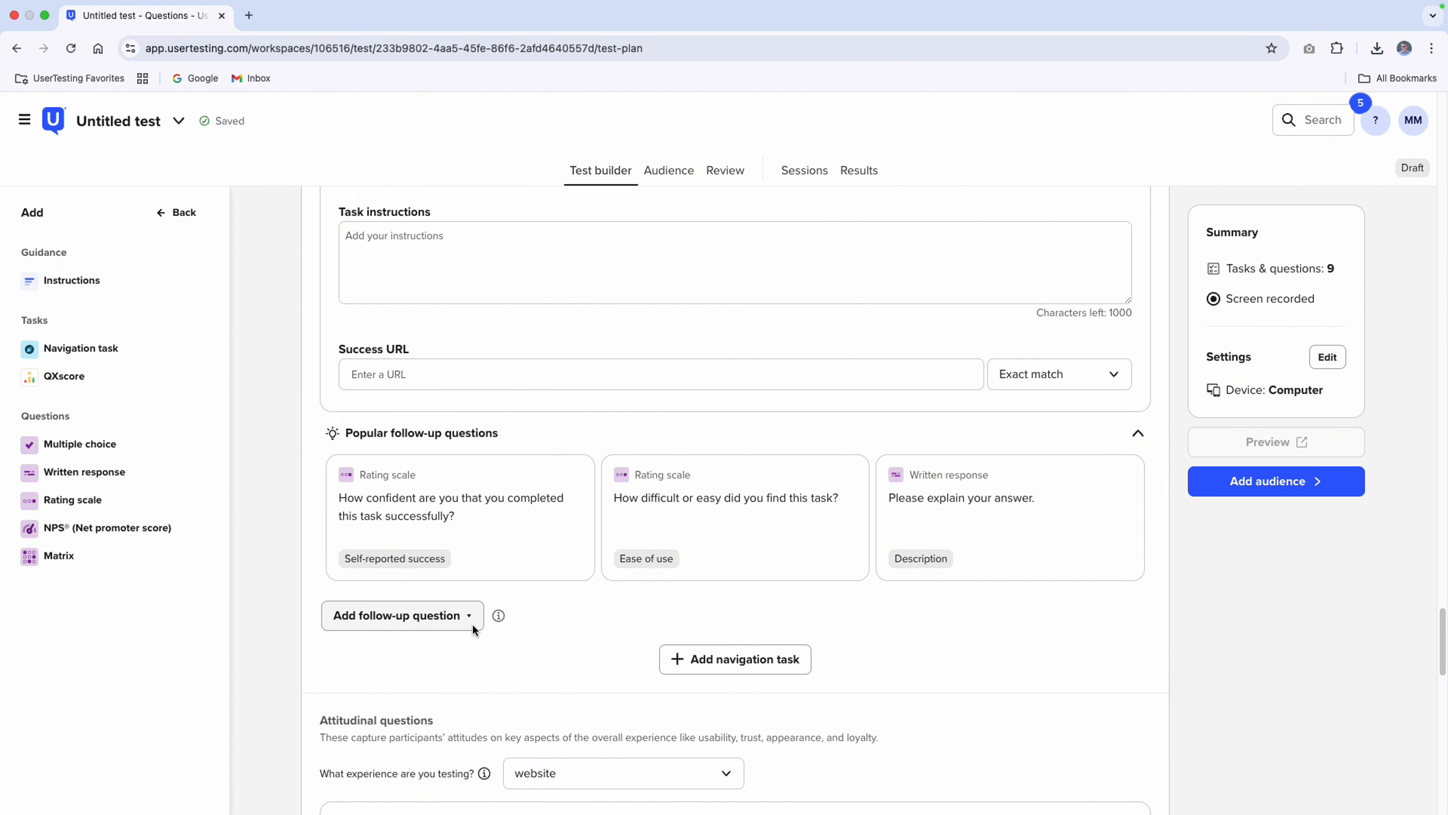
scroll(479, 615, down, 7)
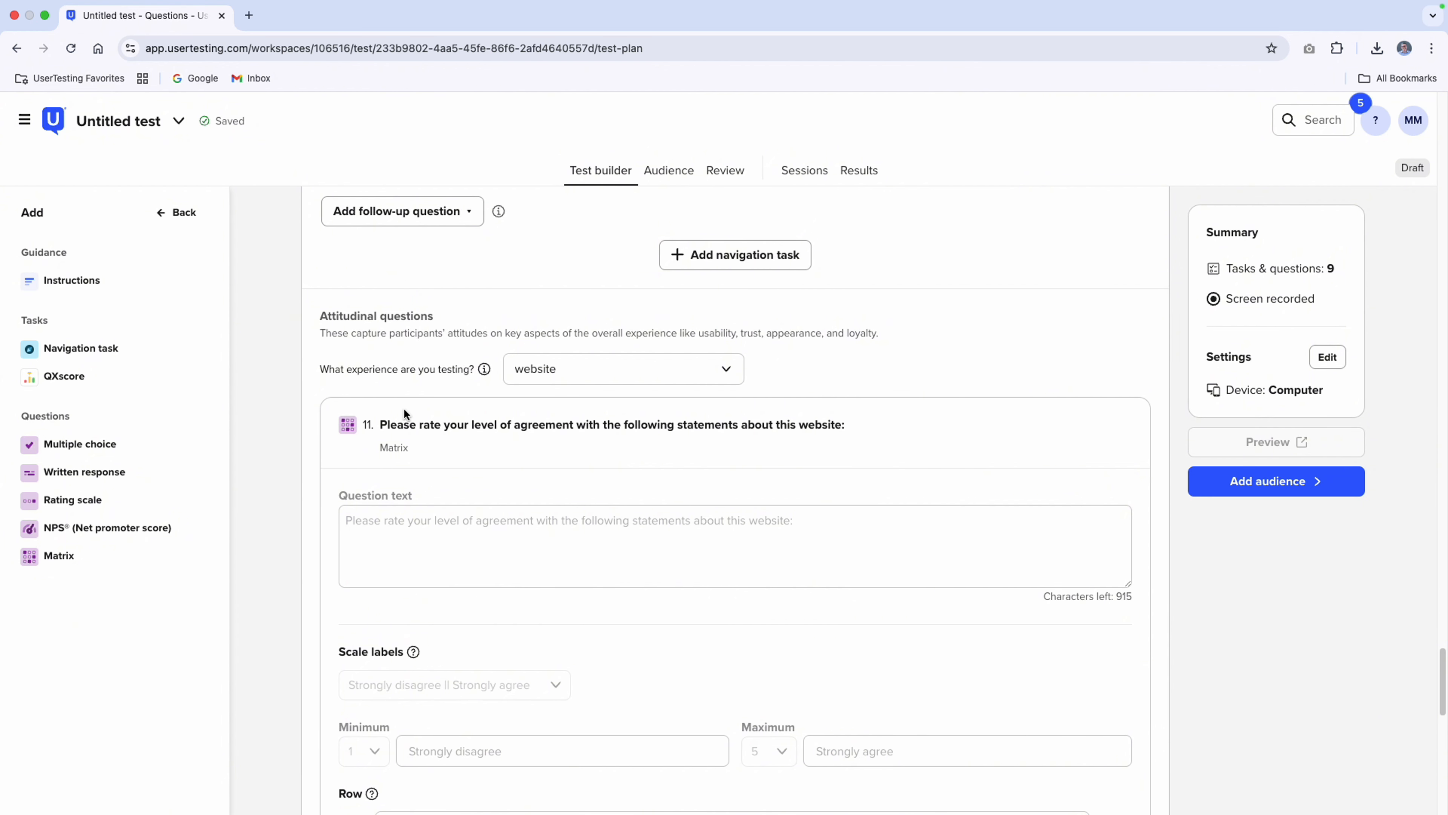
scroll(445, 416, down, 3)
scroll(450, 398, down, 1)
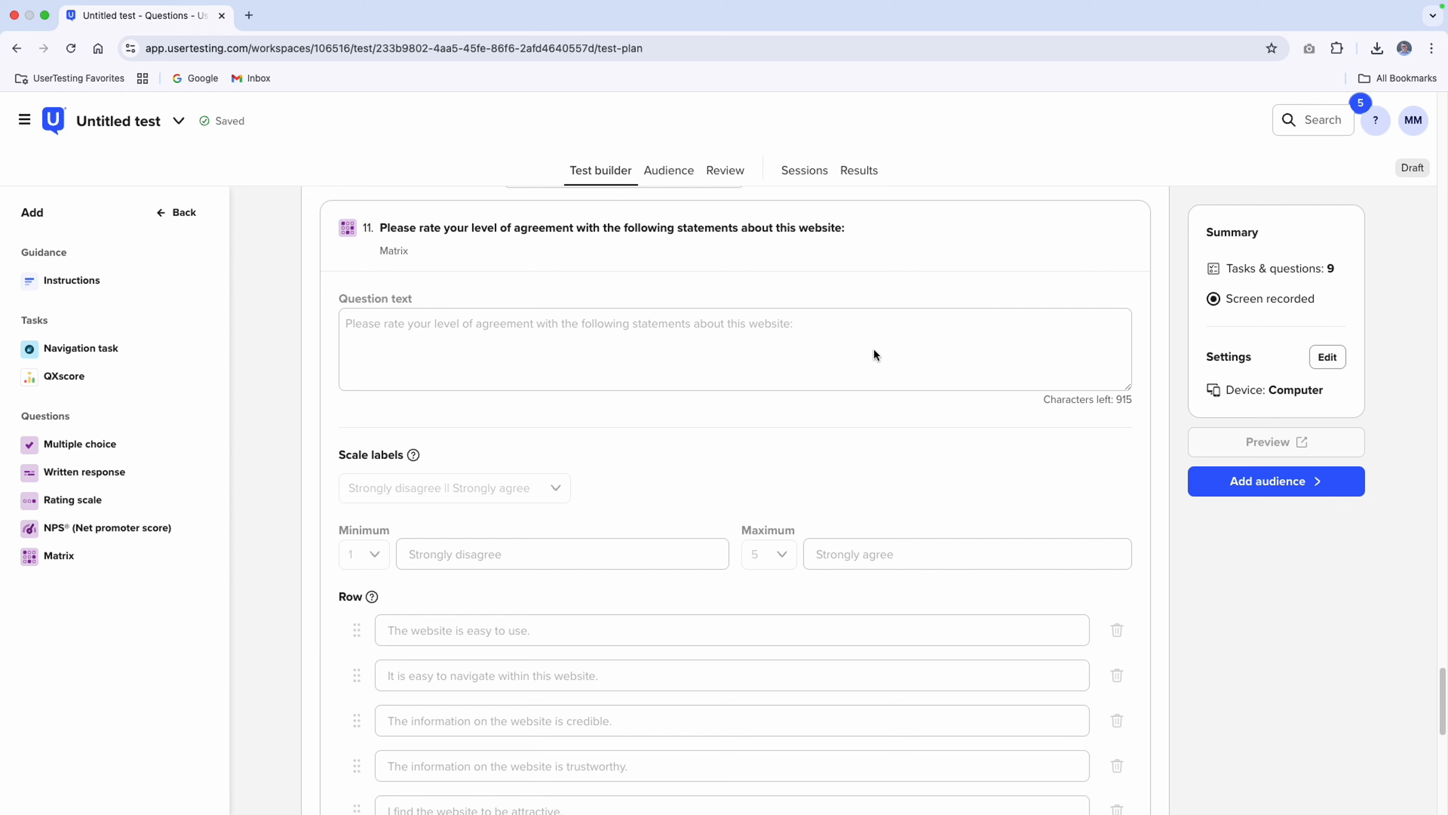
scroll(872, 348, down, 6)
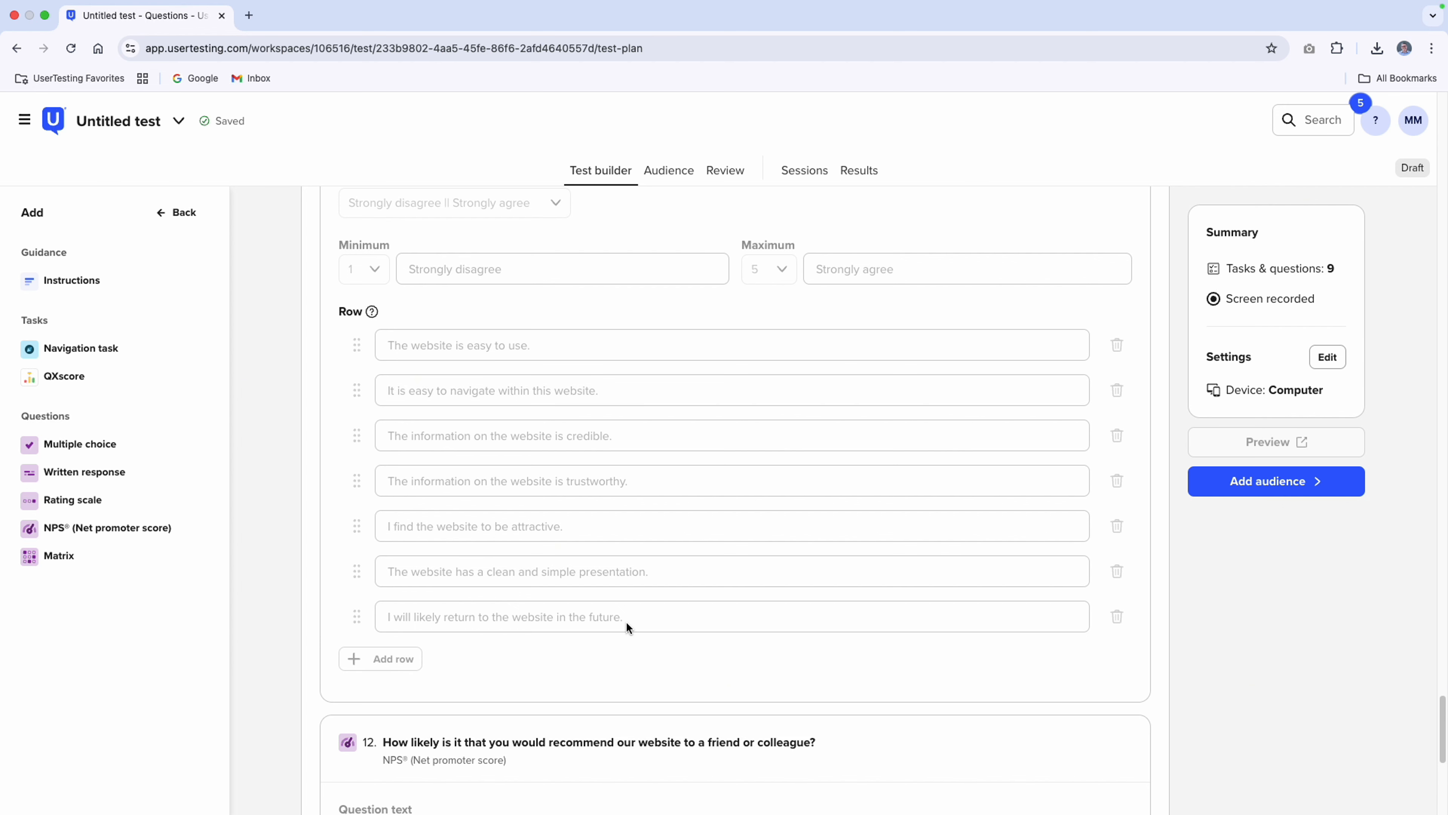
scroll(569, 621, down, 10)
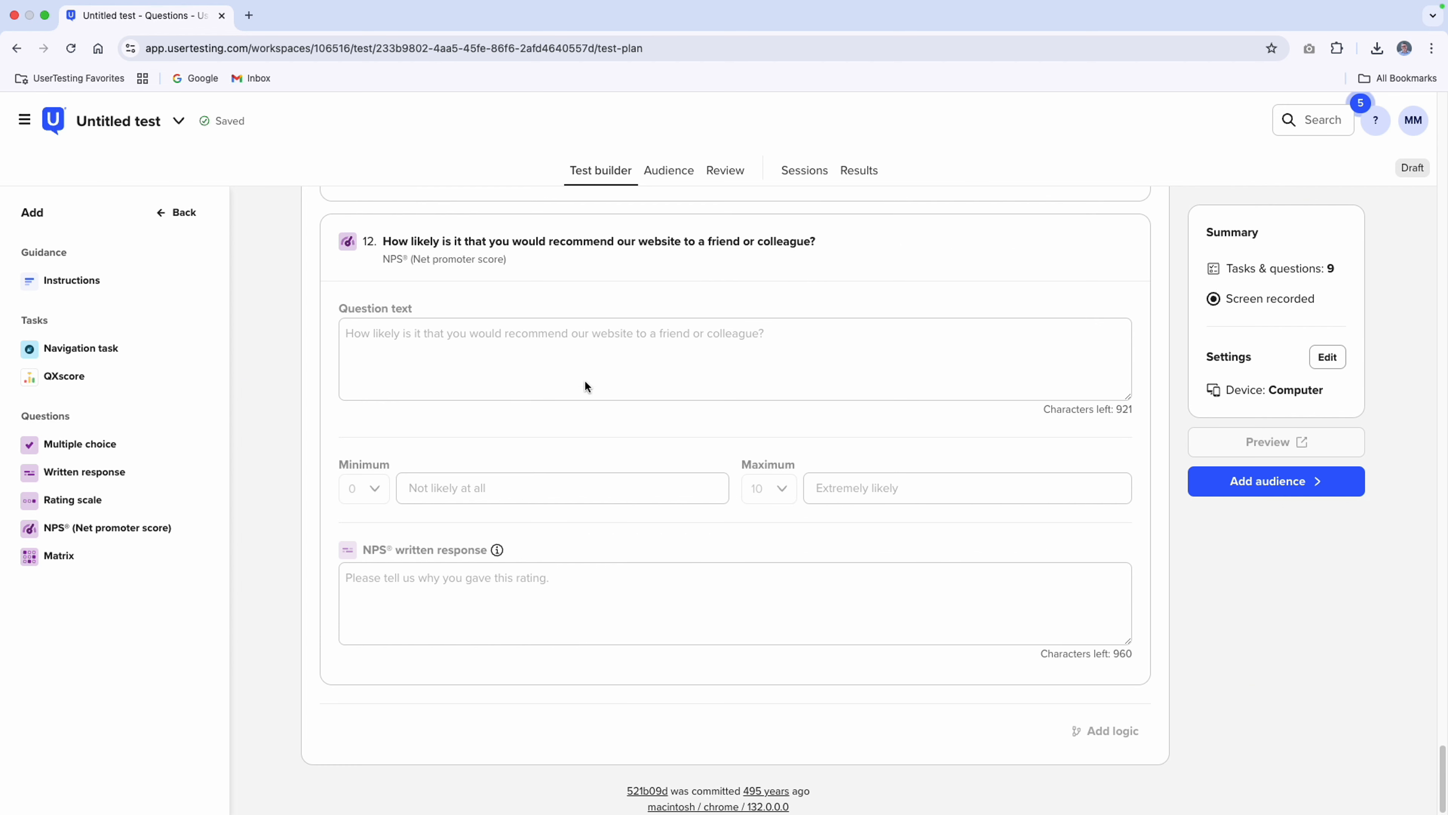
Create a new audience for the test that recruits participants from UserTesting Networks.
click(669, 171)
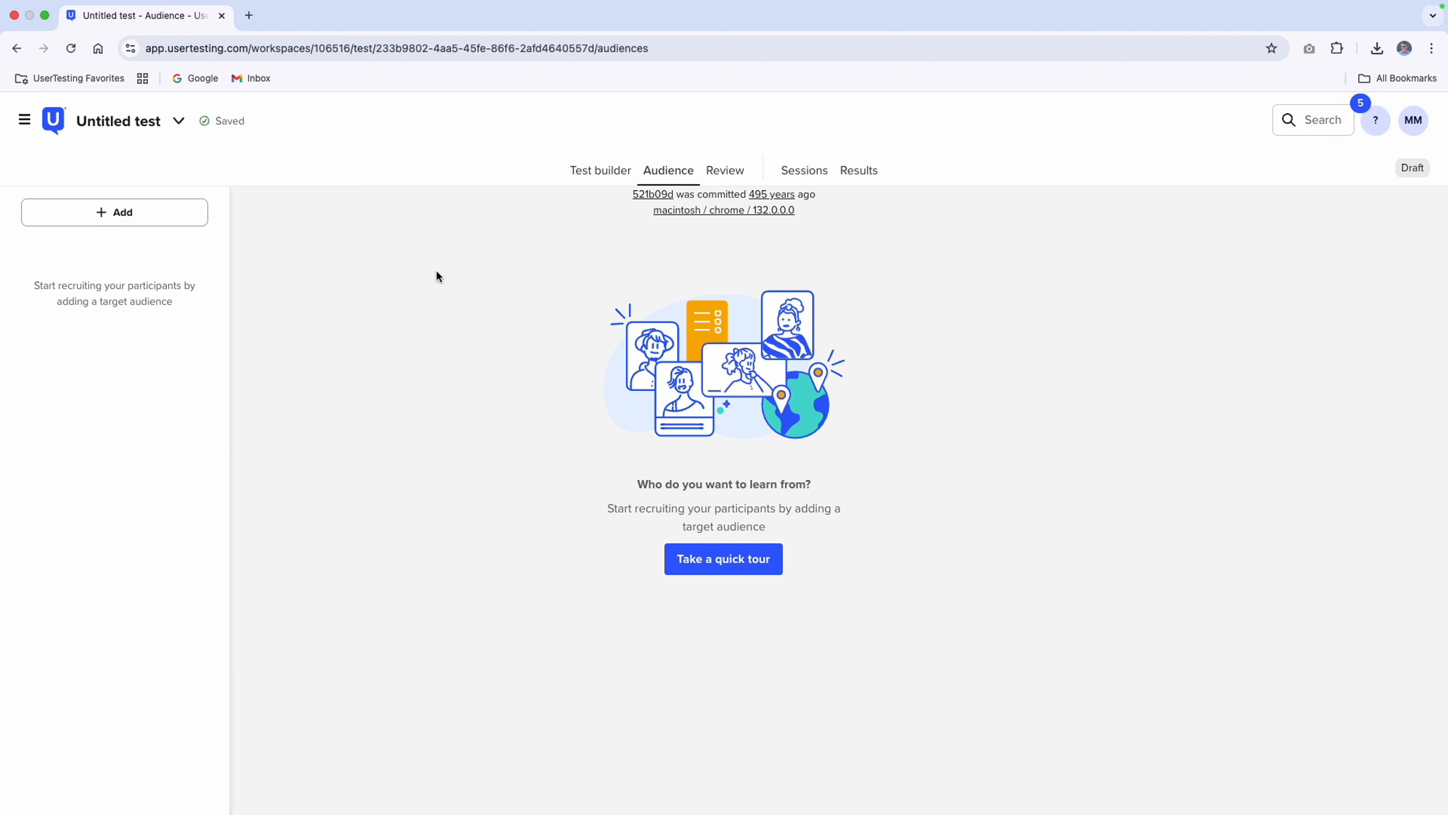
click(138, 213)
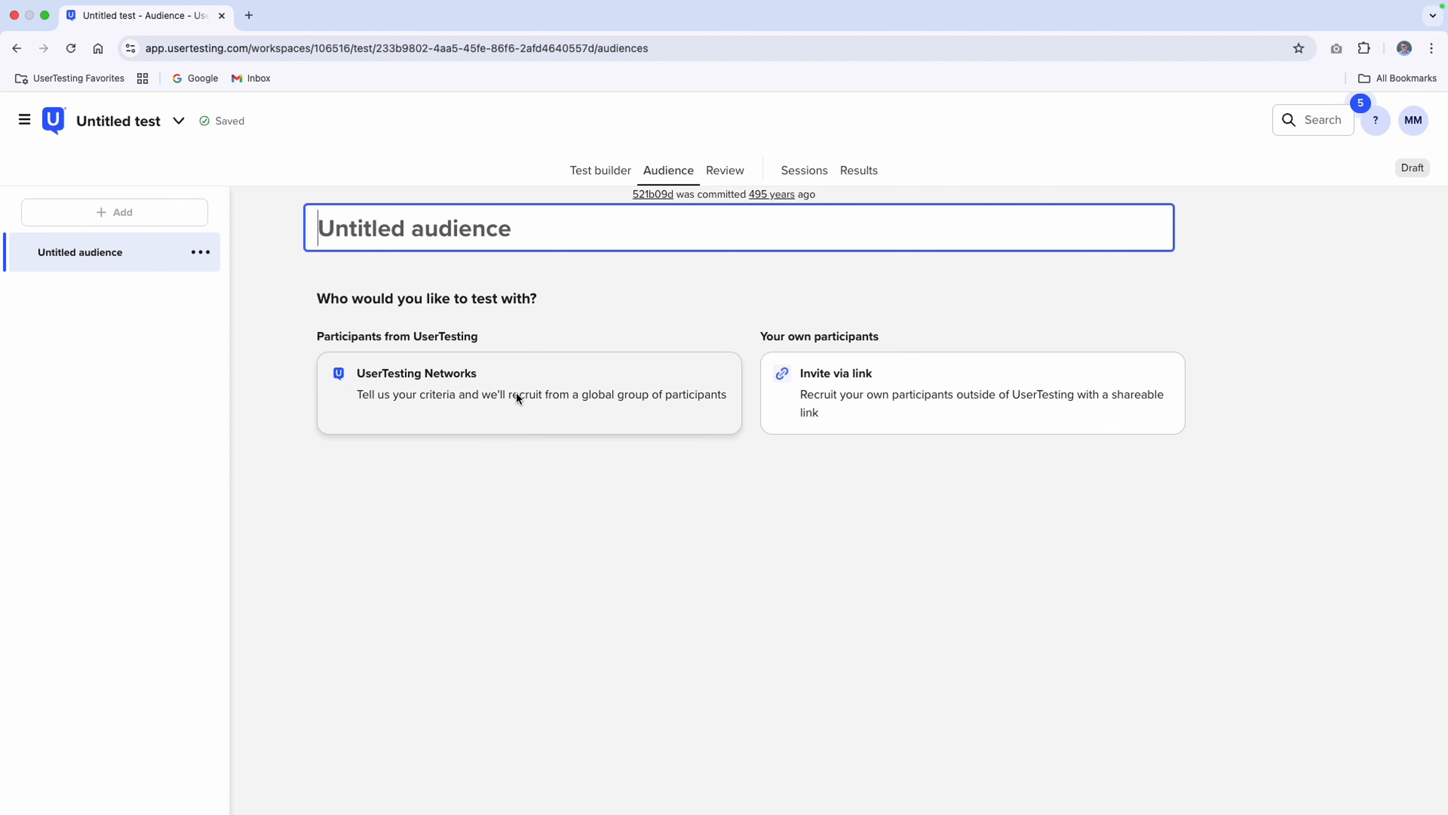
click(467, 396)
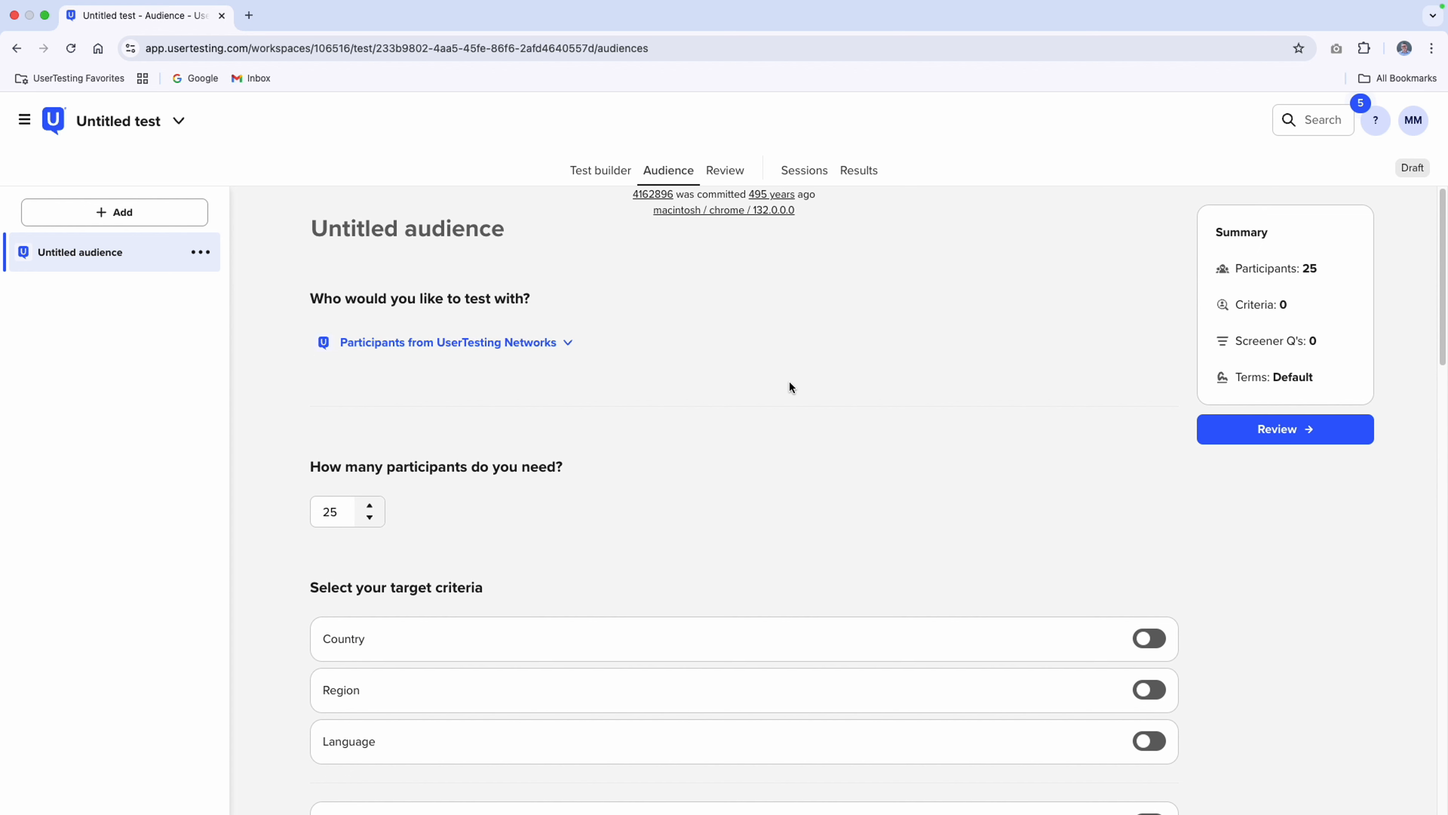
Enable the Country target criterion for the audience and set it to United States.
click(383, 521)
scroll(530, 510, down, 1)
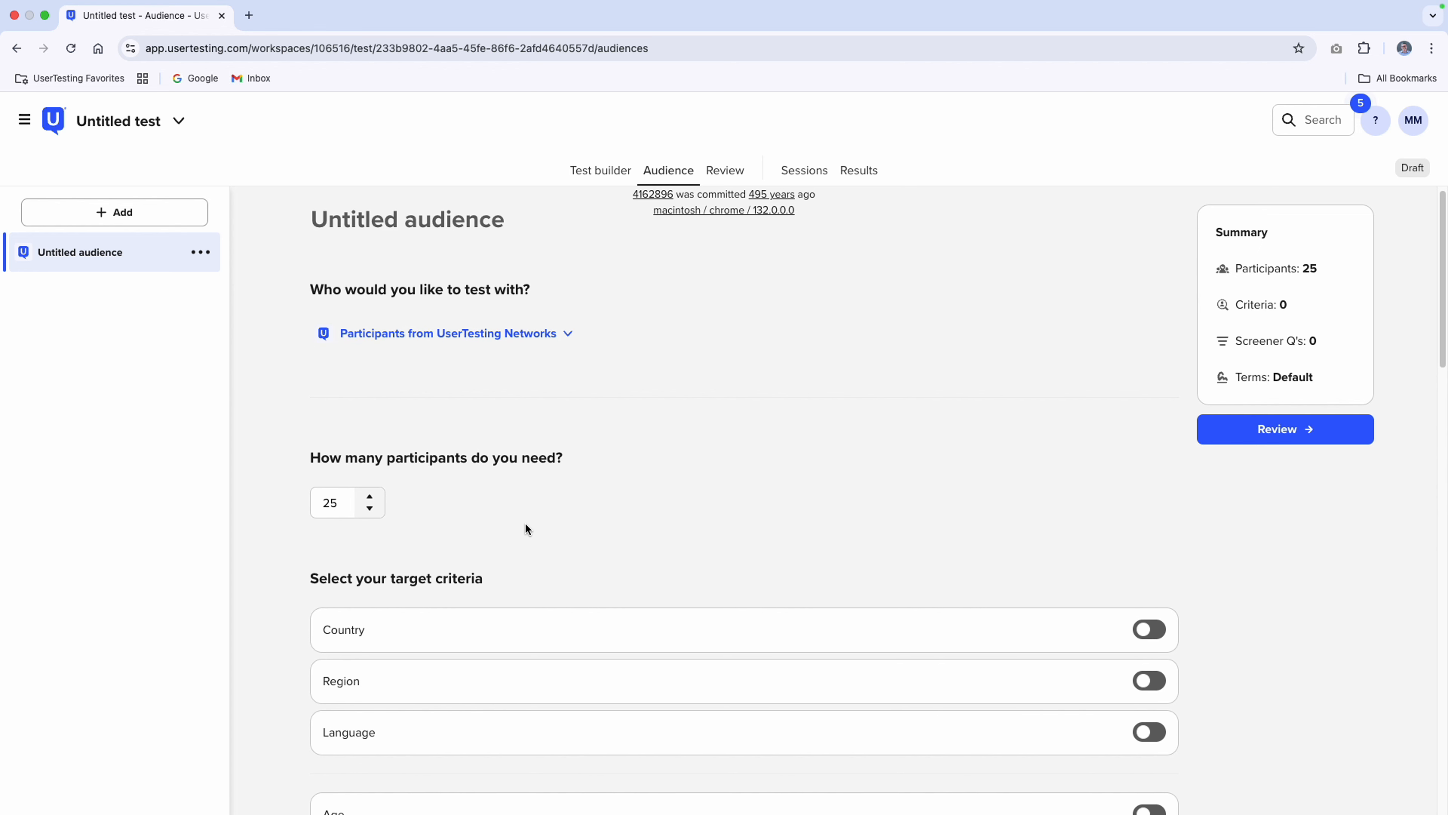
scroll(525, 522, down, 3)
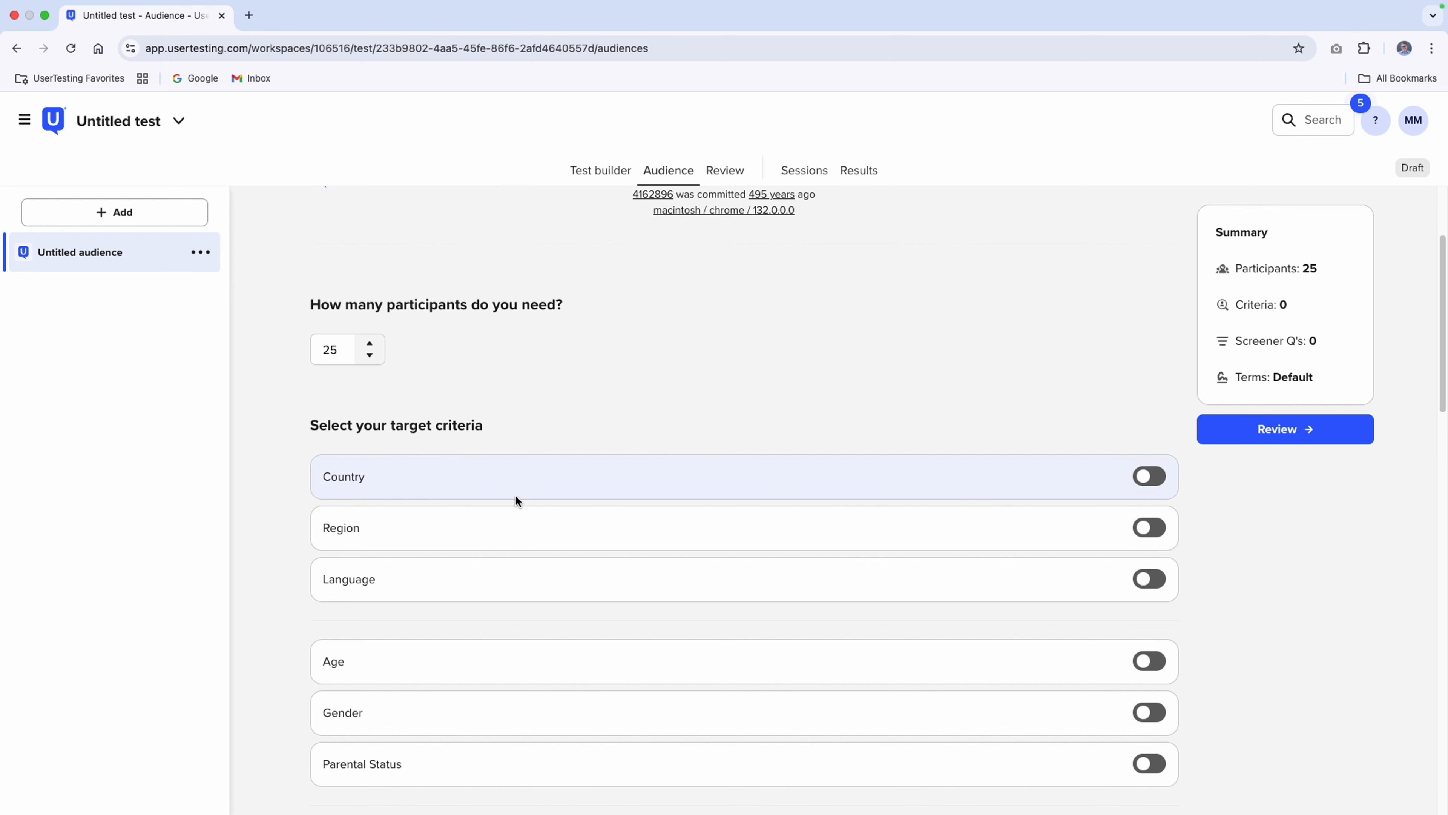
click(1145, 481)
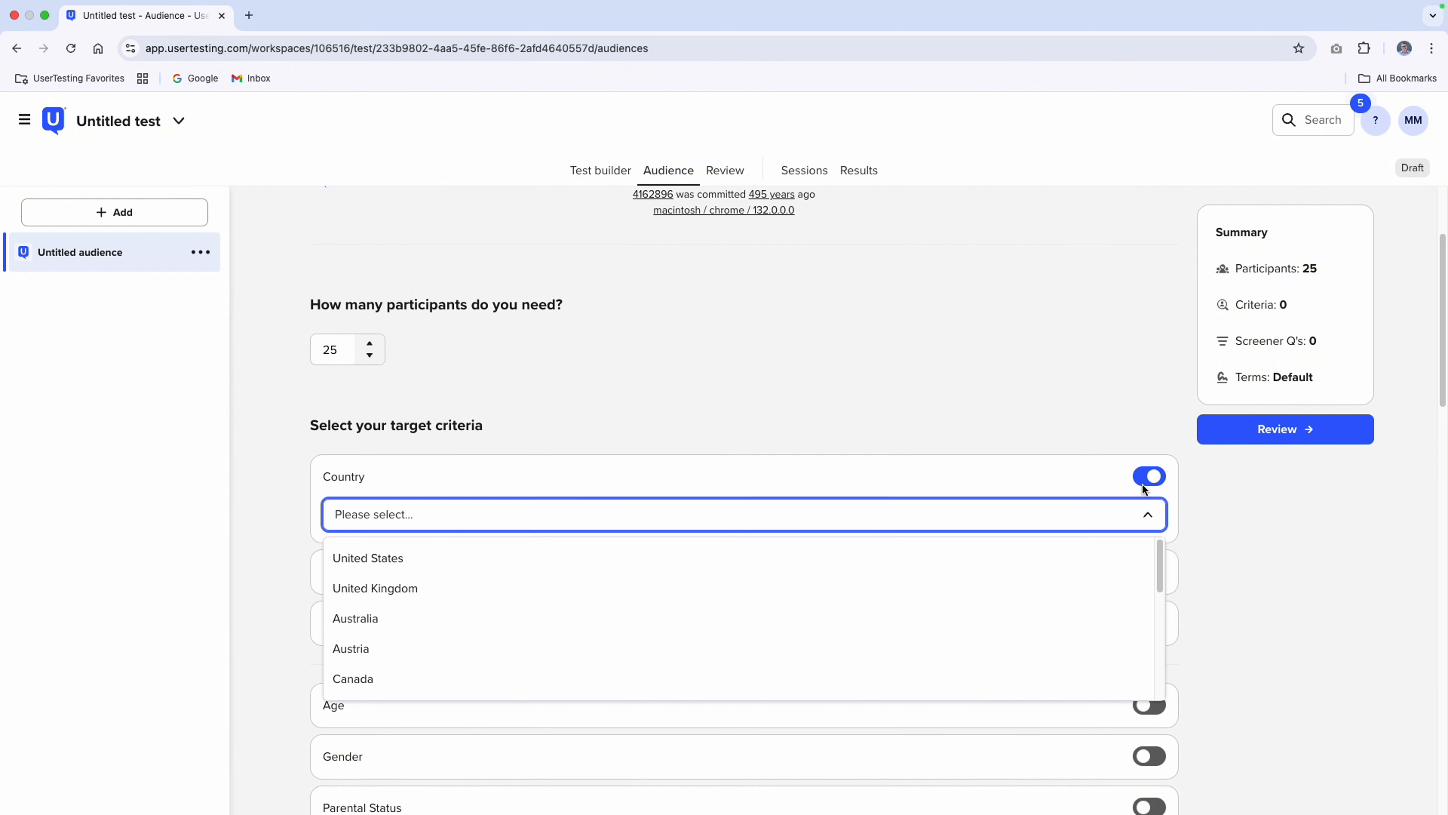
click(414, 558)
Look over the remaining target criteria and add a multiple-choice screener question to the audience.
scroll(336, 565, down, 1)
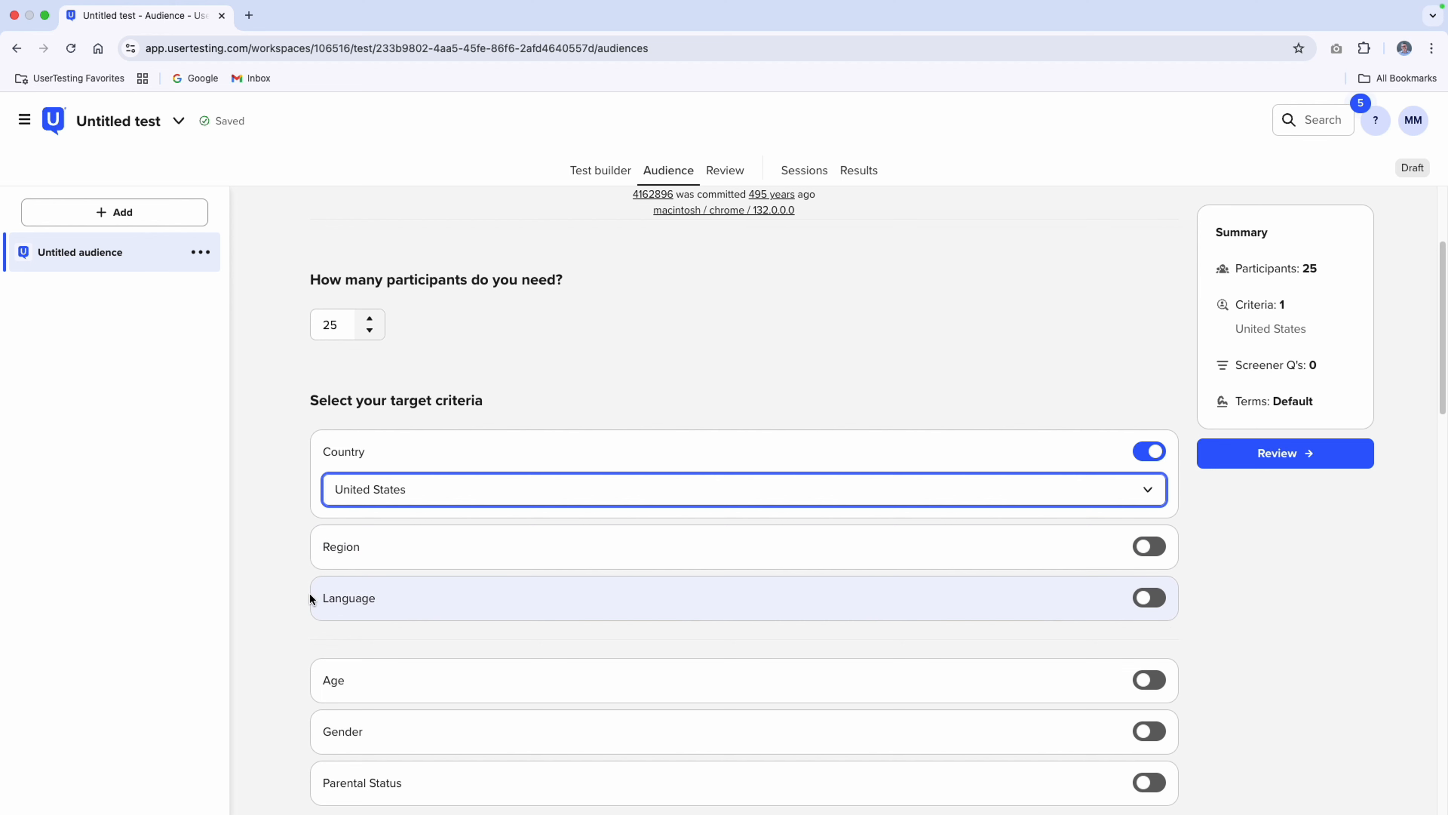
scroll(310, 597, down, 3)
scroll(365, 610, down, 3)
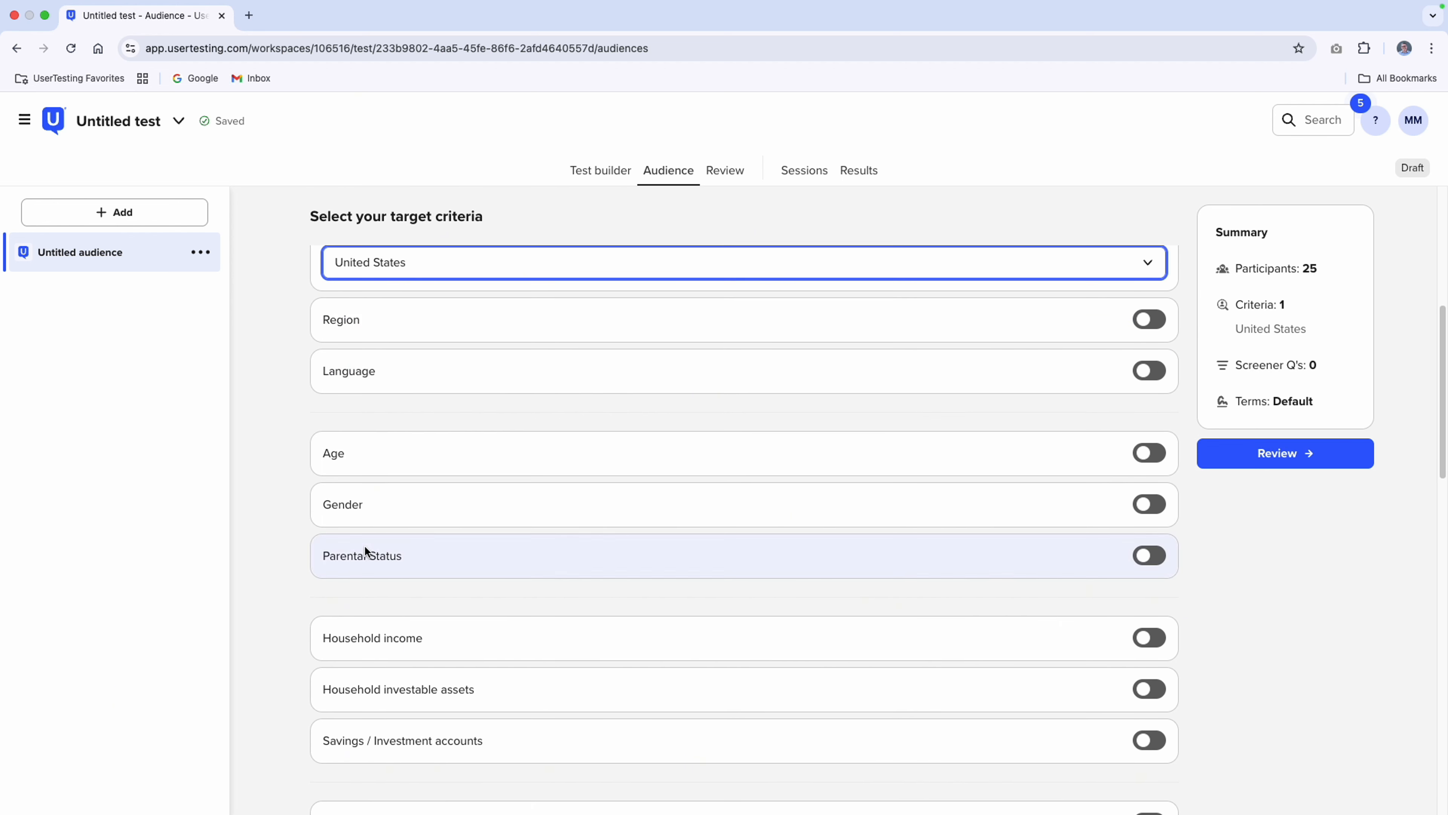
scroll(305, 542, down, 10)
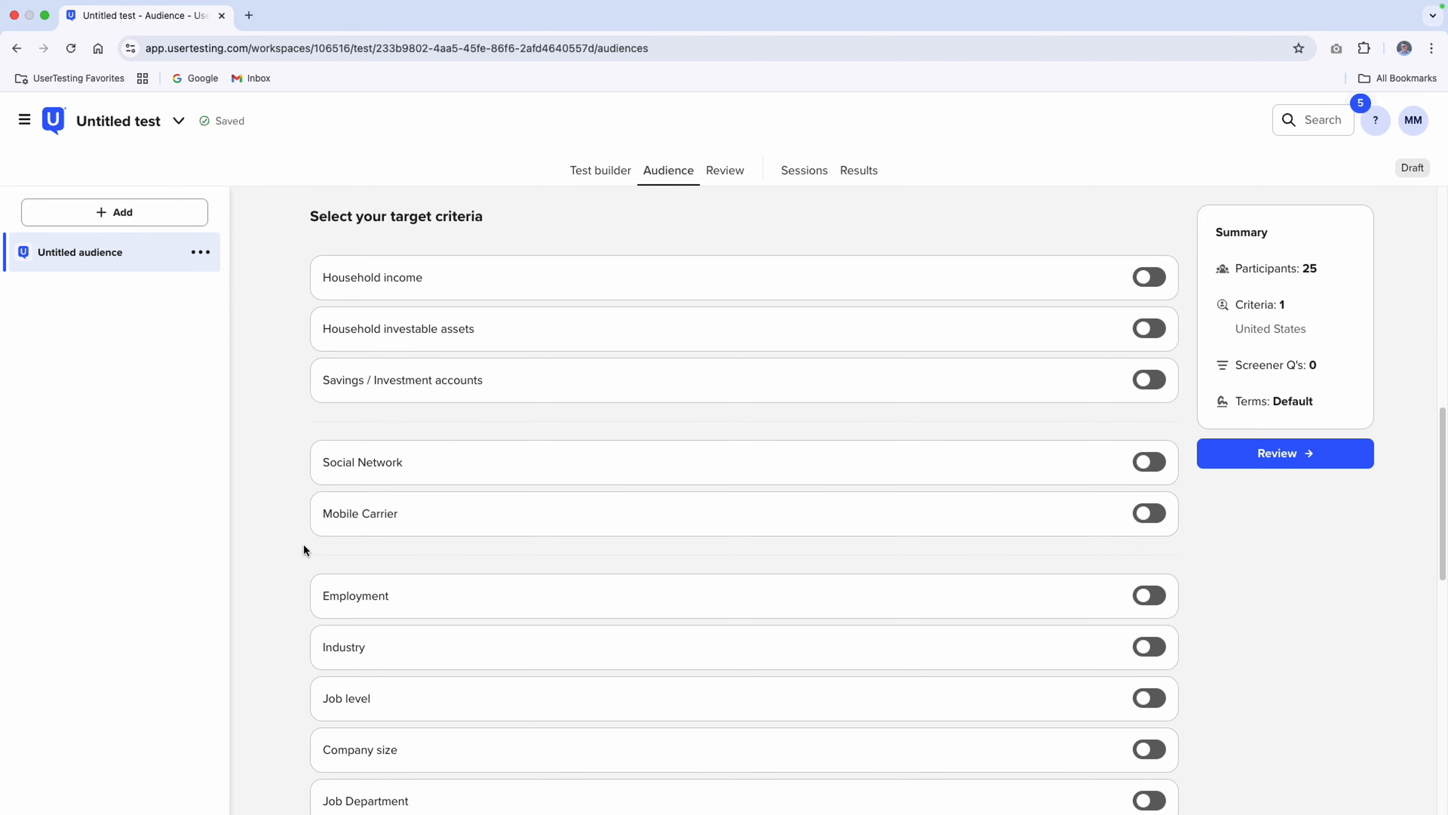
scroll(296, 551, down, 5)
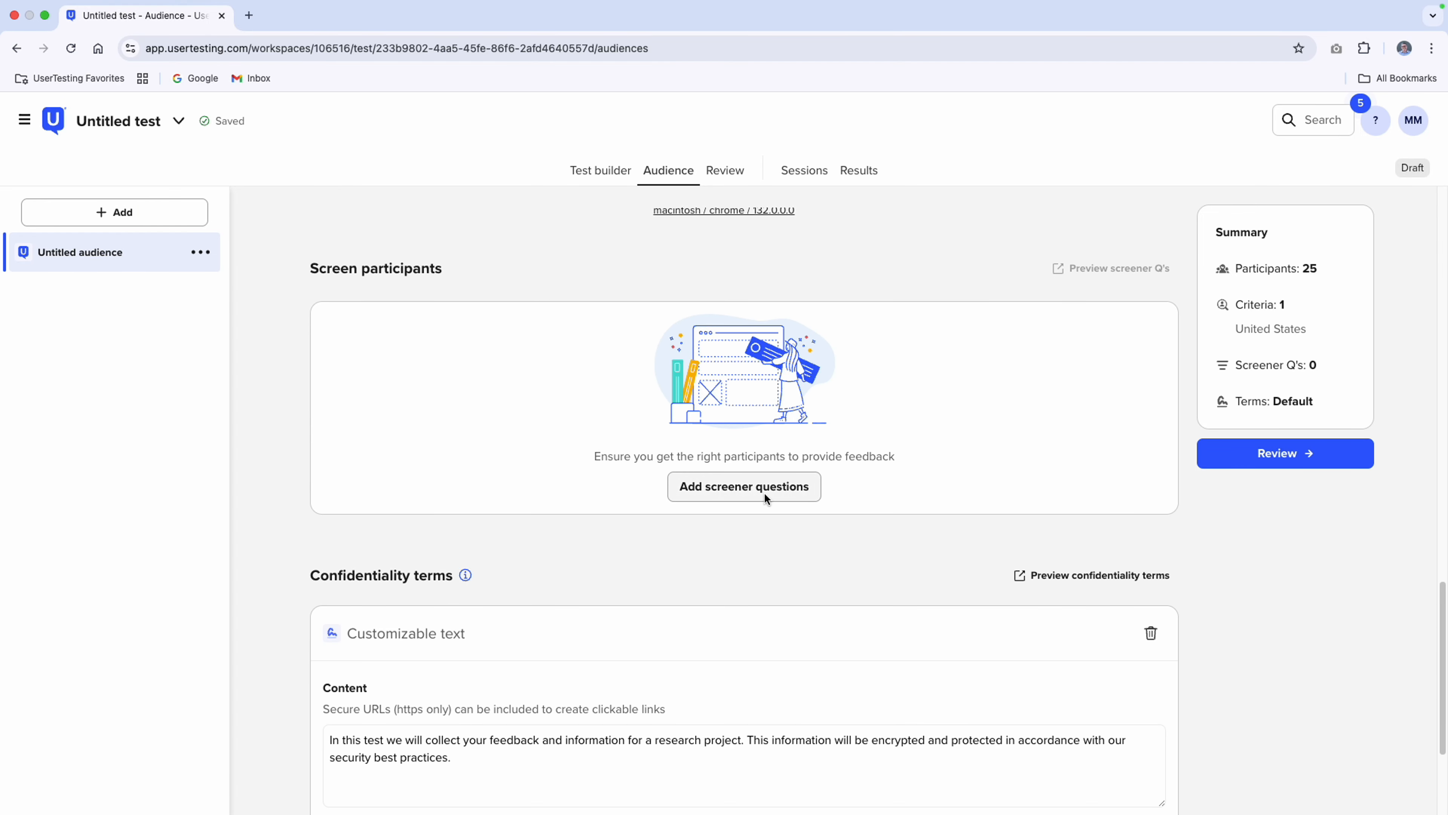
click(734, 487)
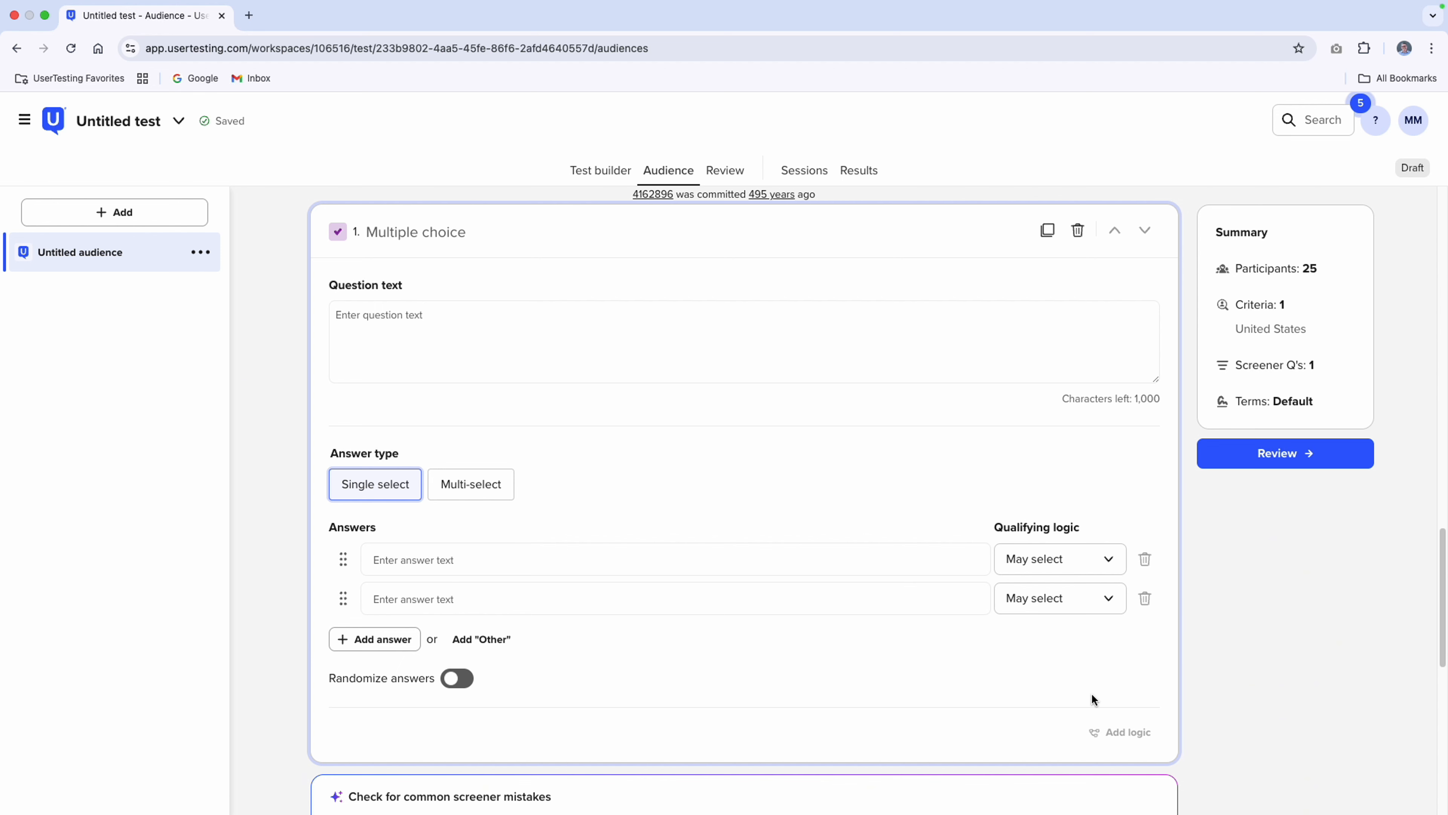
Add an "Other" answer to the screener question and view its qualifying logic options.
click(659, 562)
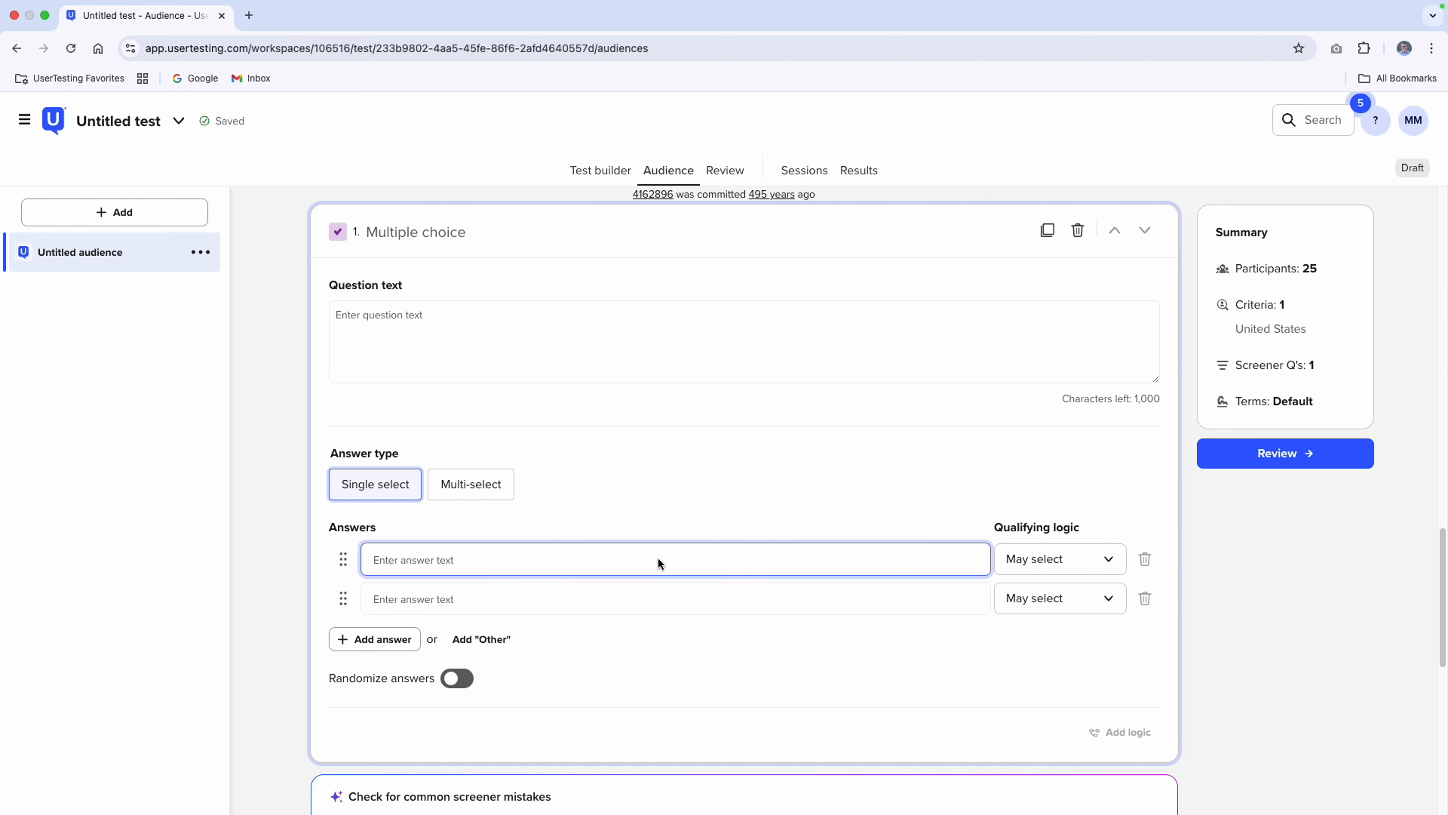
click(666, 627)
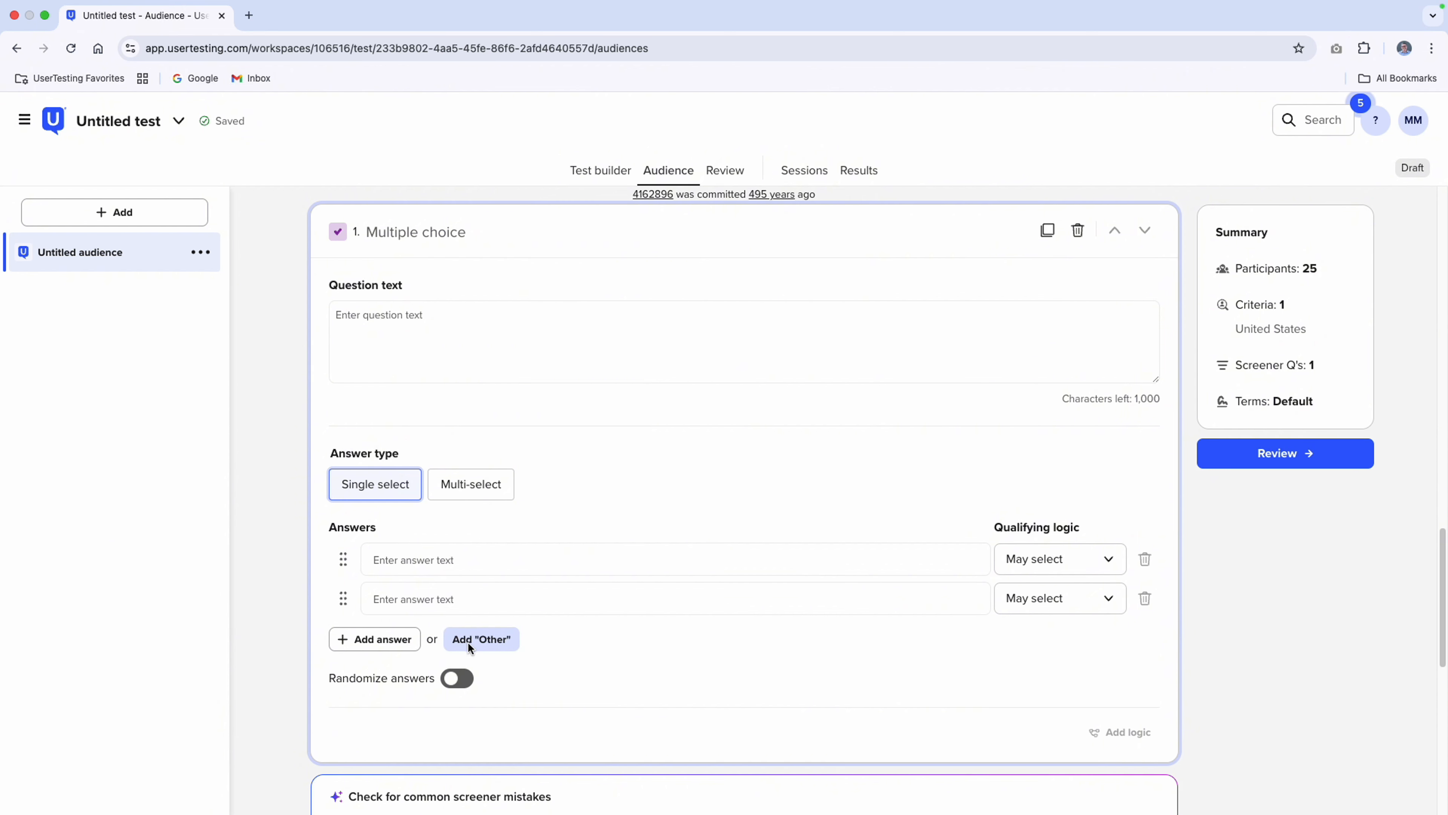
click(490, 637)
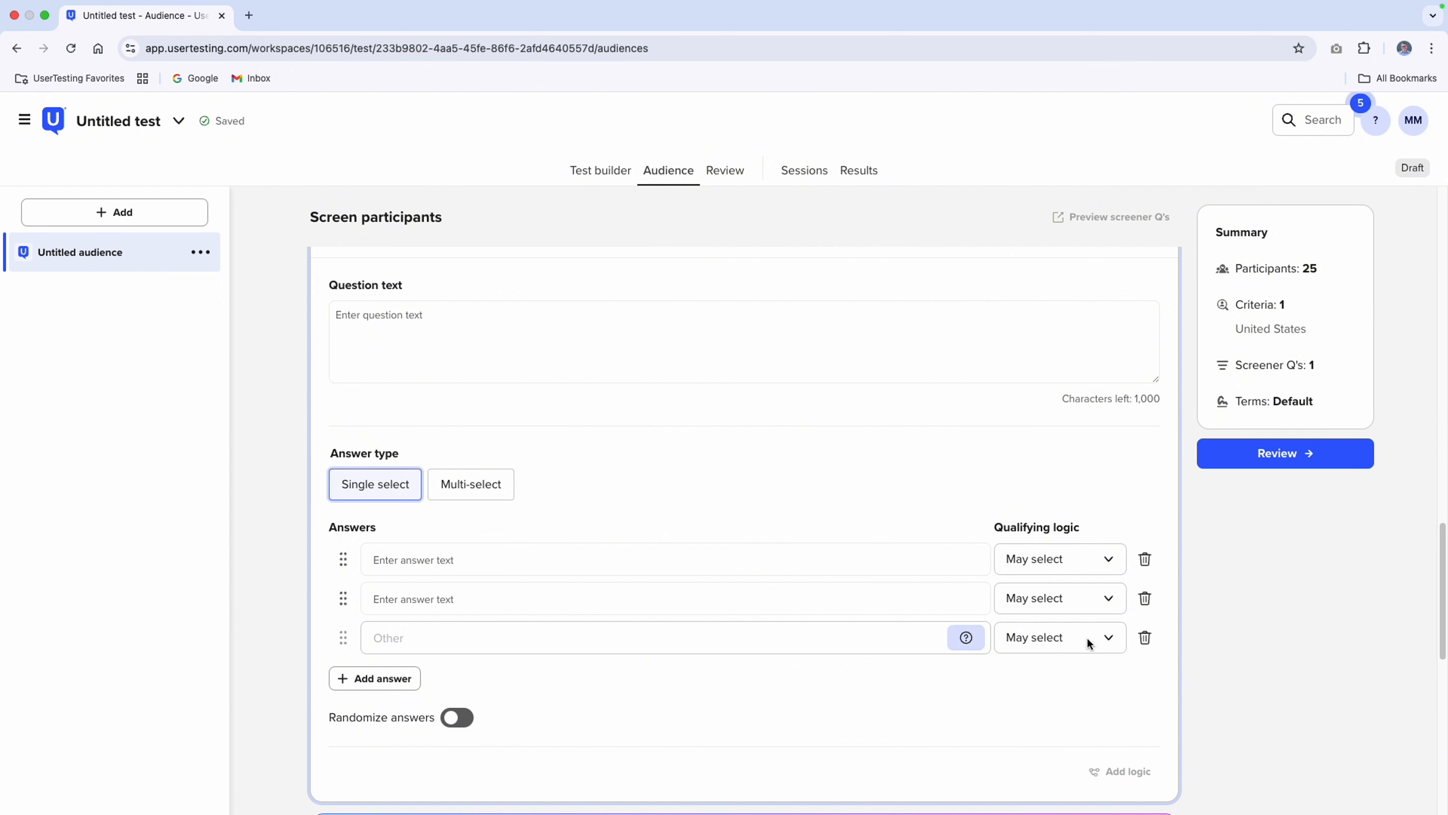
click(1060, 638)
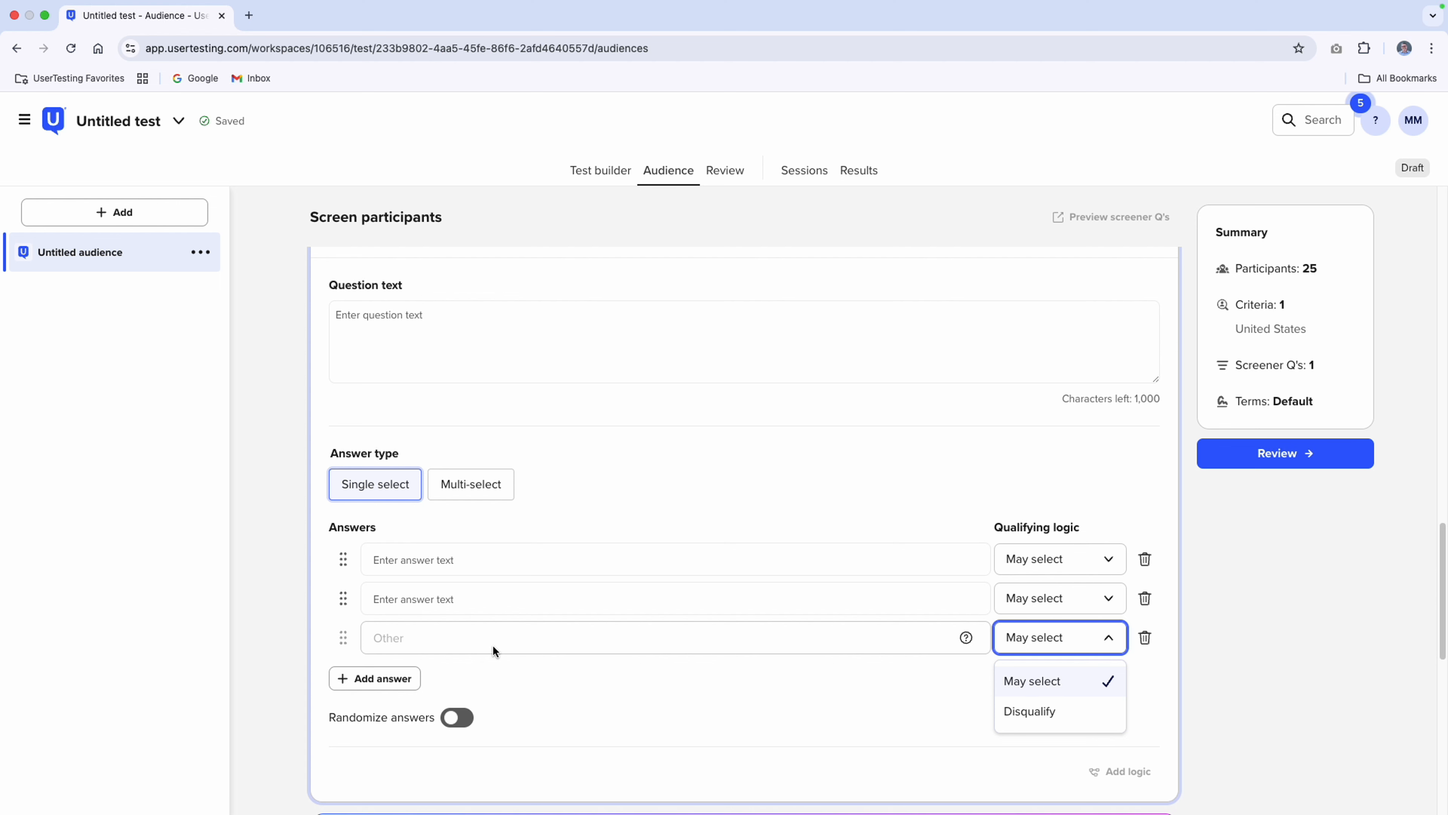
click(751, 492)
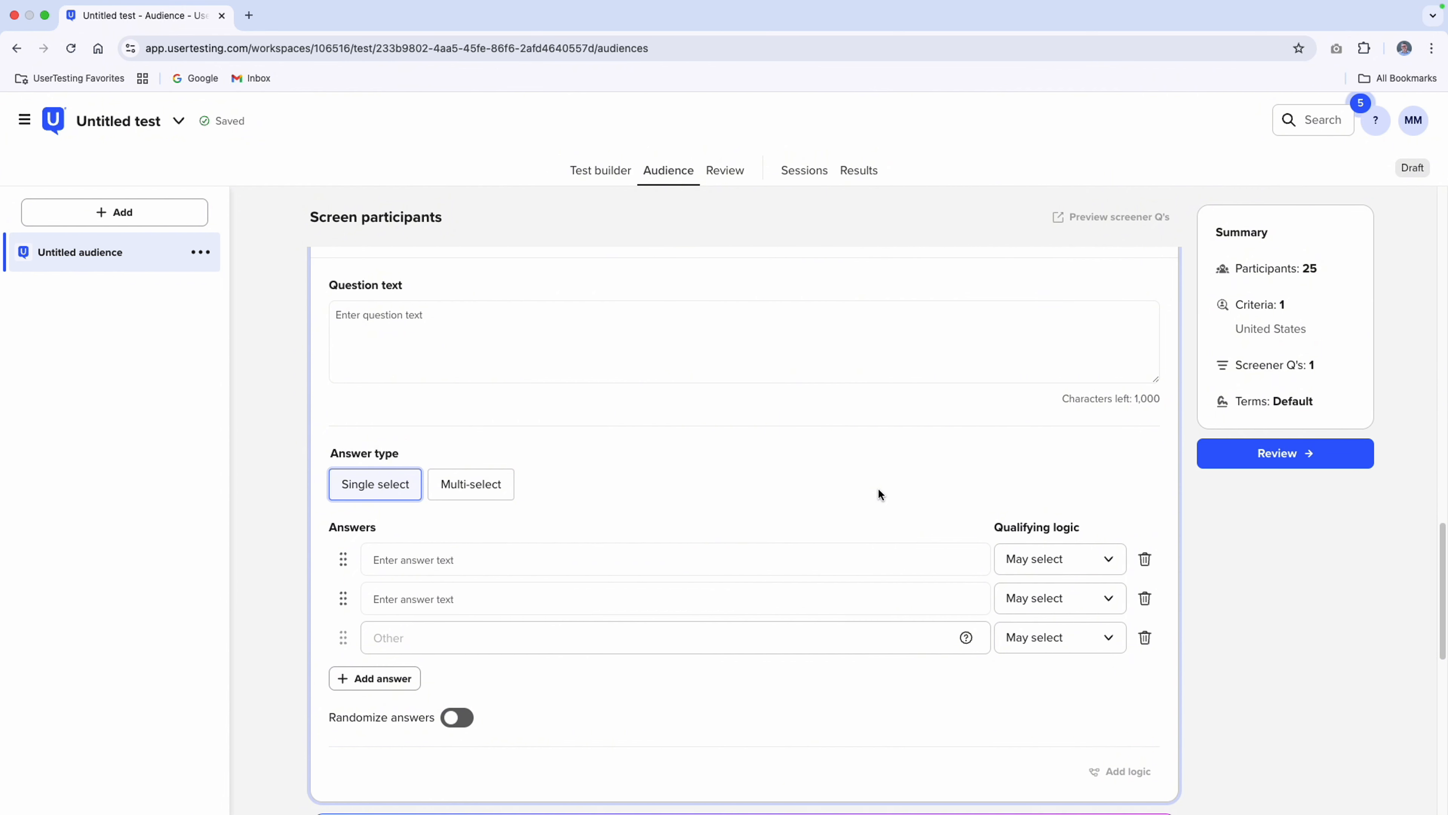
Set the qualifying logic of the "No" answer to Disqualify in the screener question about buying a computer this year.
scroll(414, 588, down, 5)
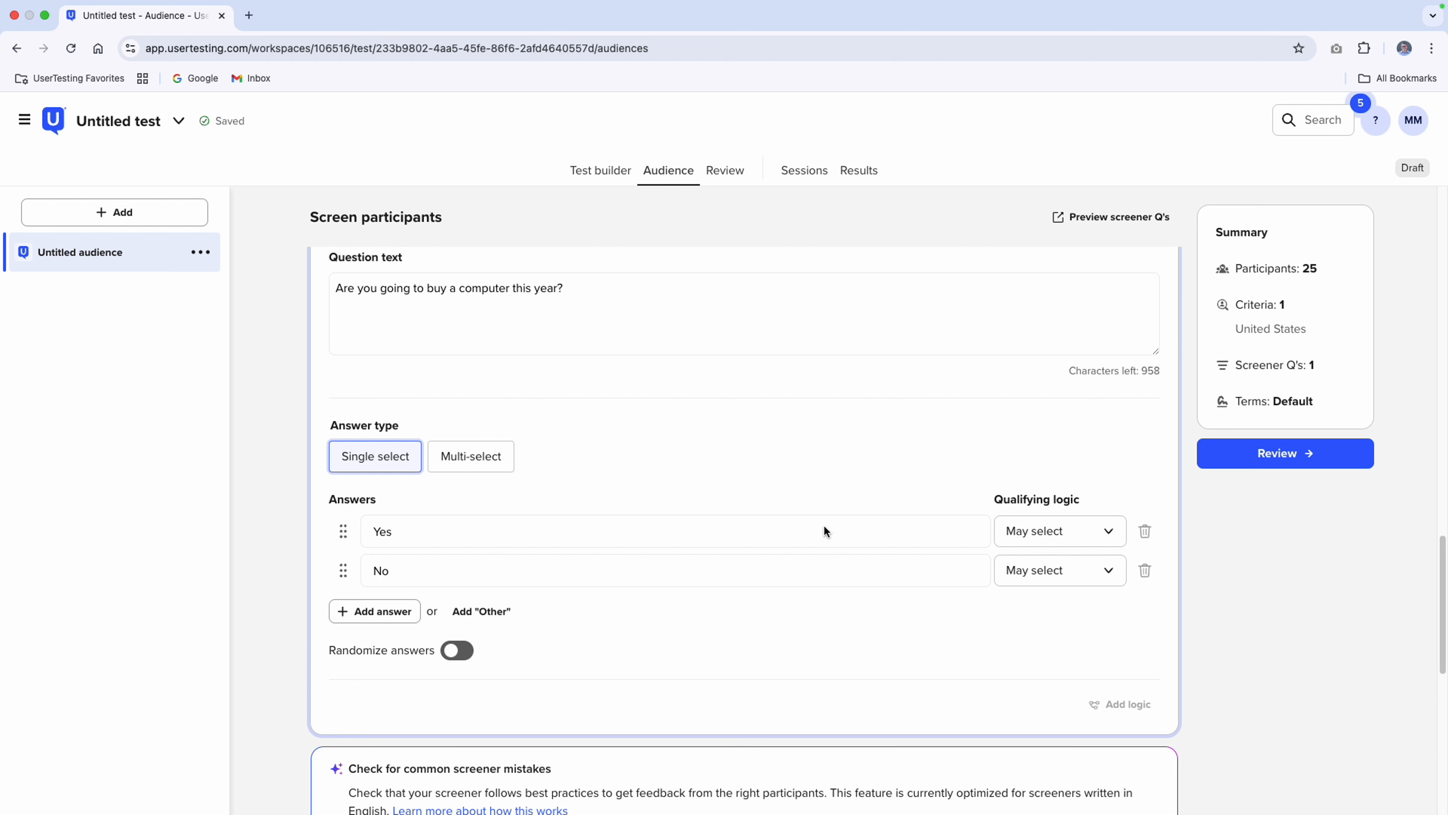
click(1033, 572)
click(1032, 644)
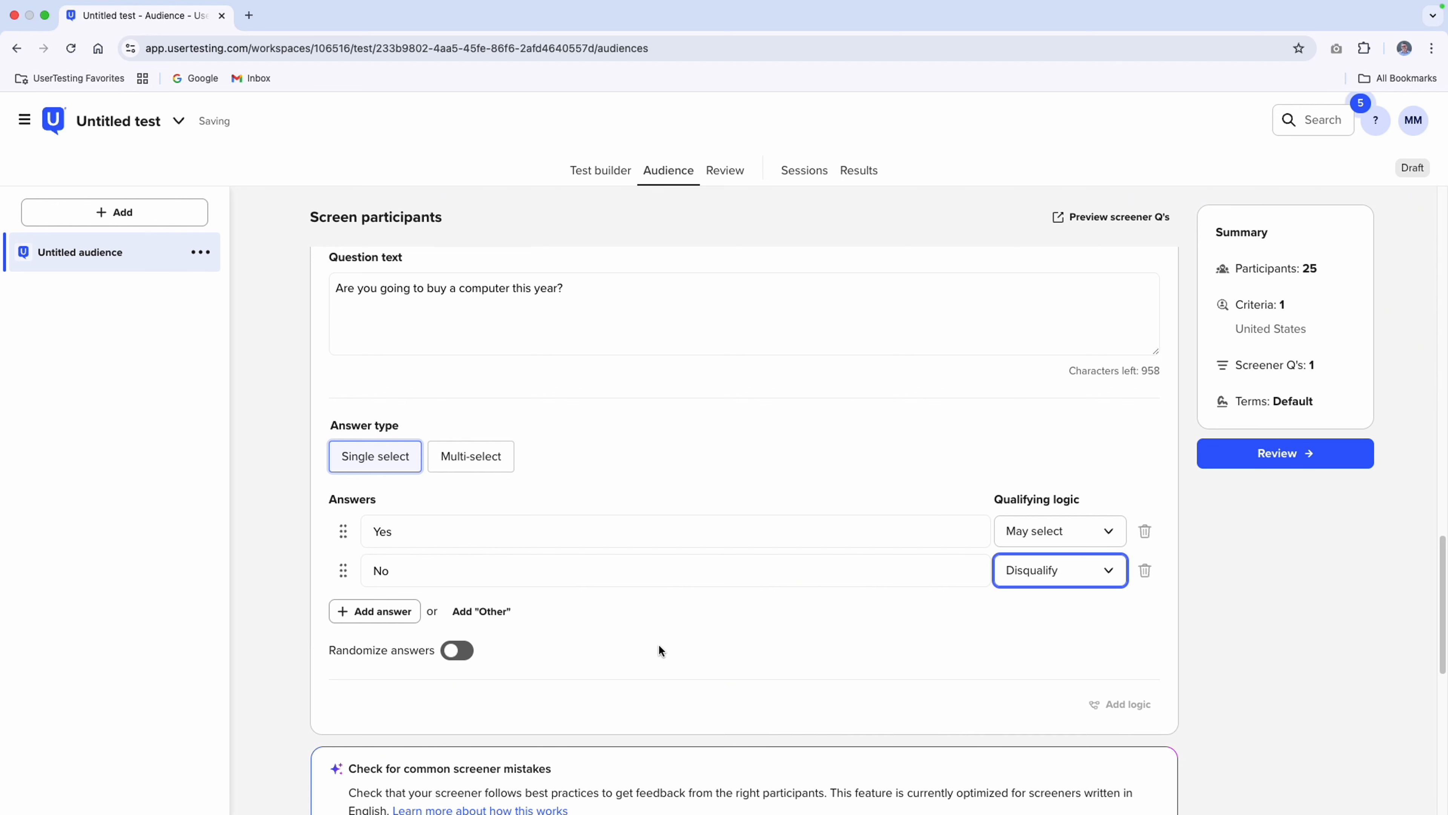
Run the check for common screener mistakes on the audience's screener question.
scroll(285, 533, down, 5)
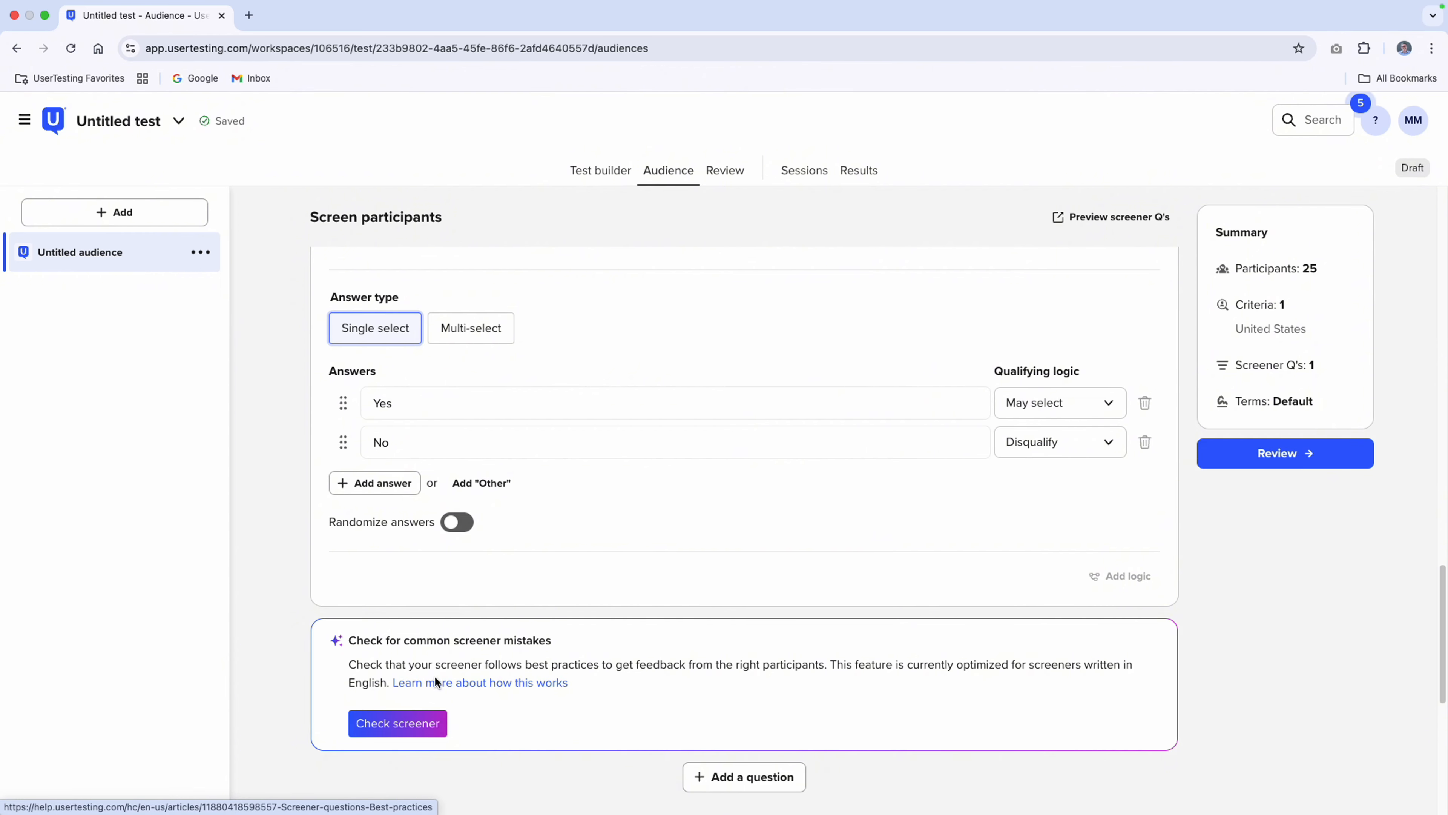
scroll(435, 680, down, 3)
scroll(475, 651, down, 8)
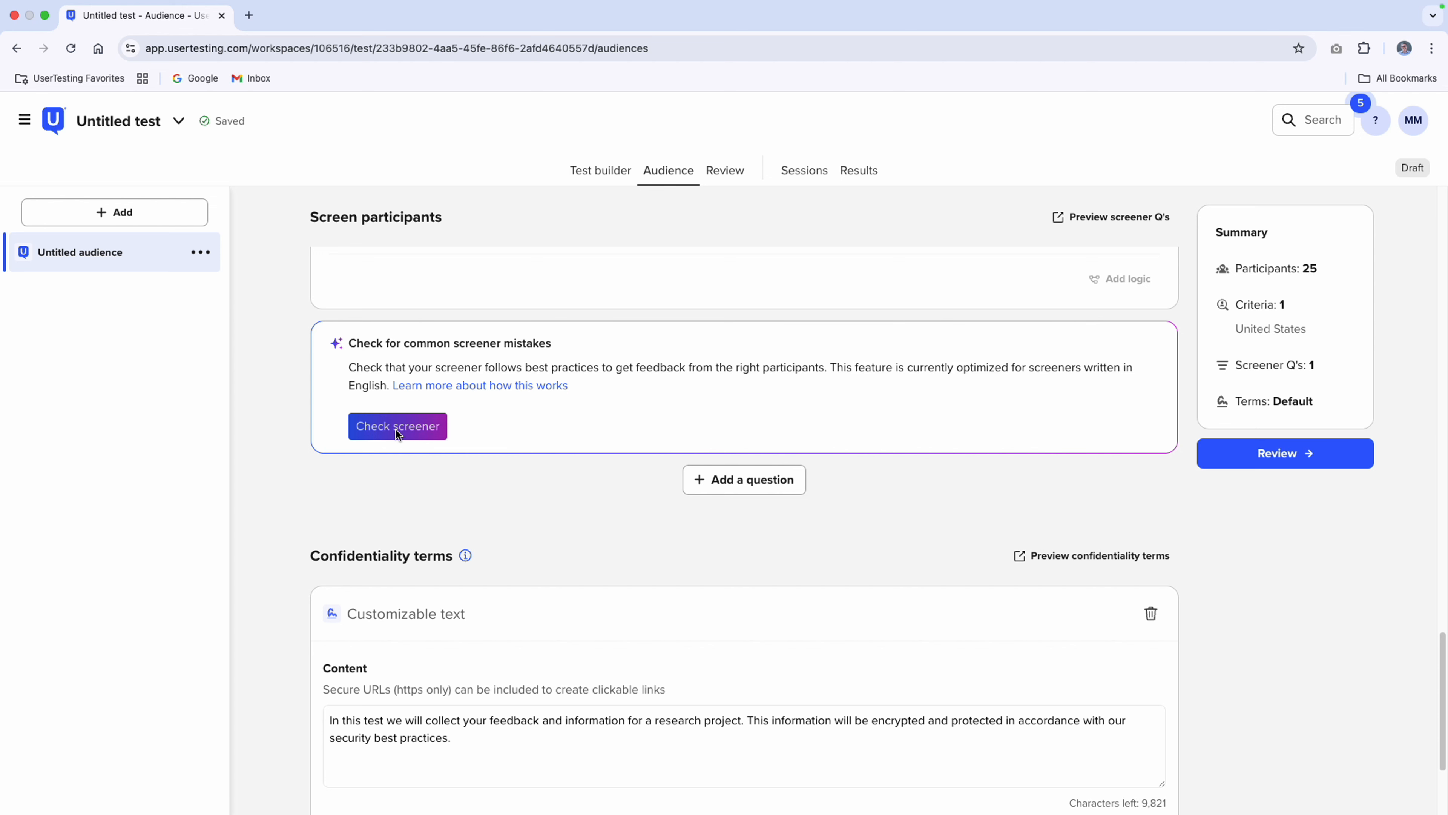
click(398, 427)
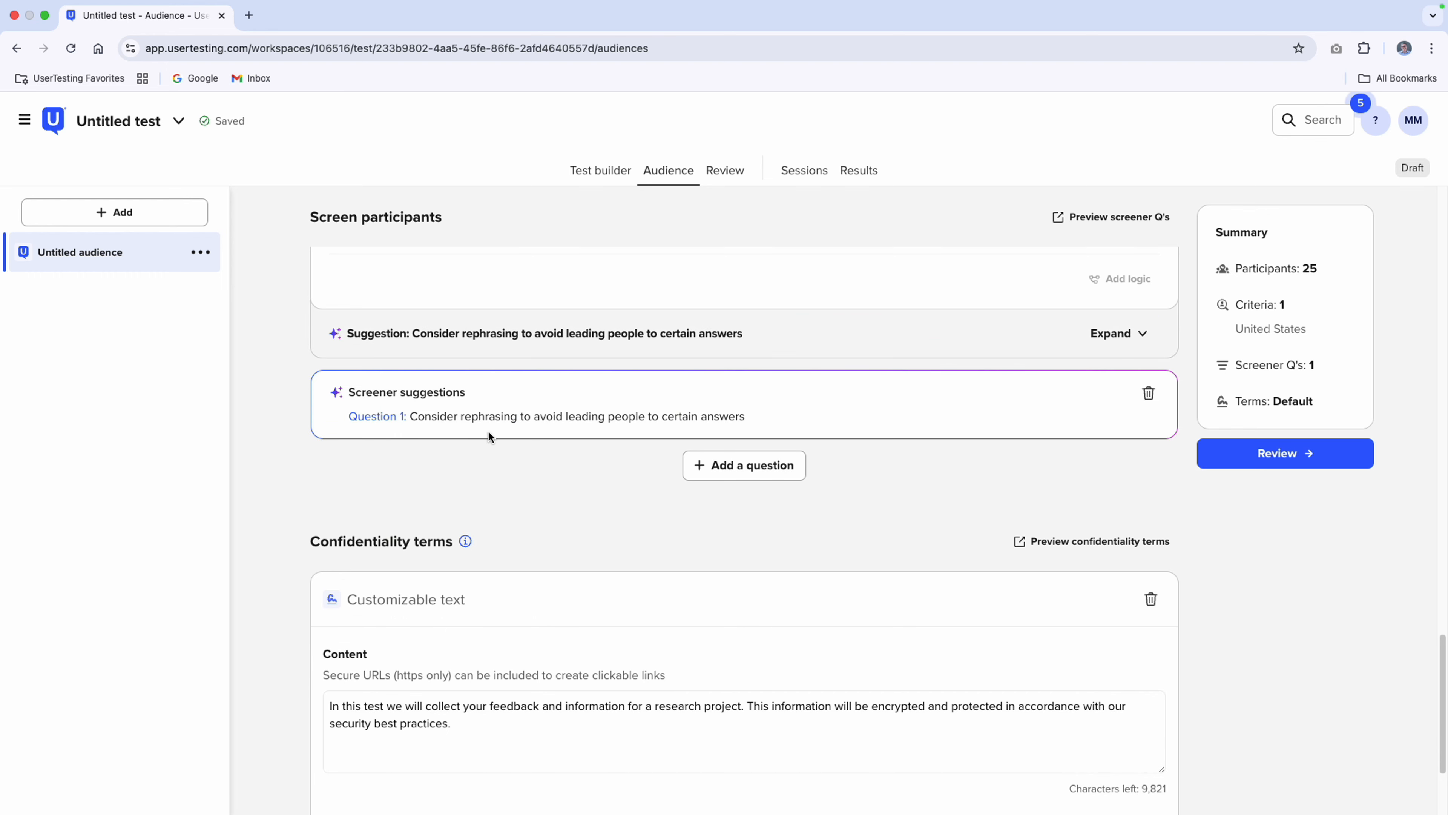
Review the screener question's wording and its Yes and No answers against the screener suggestion.
scroll(274, 415, up, 8)
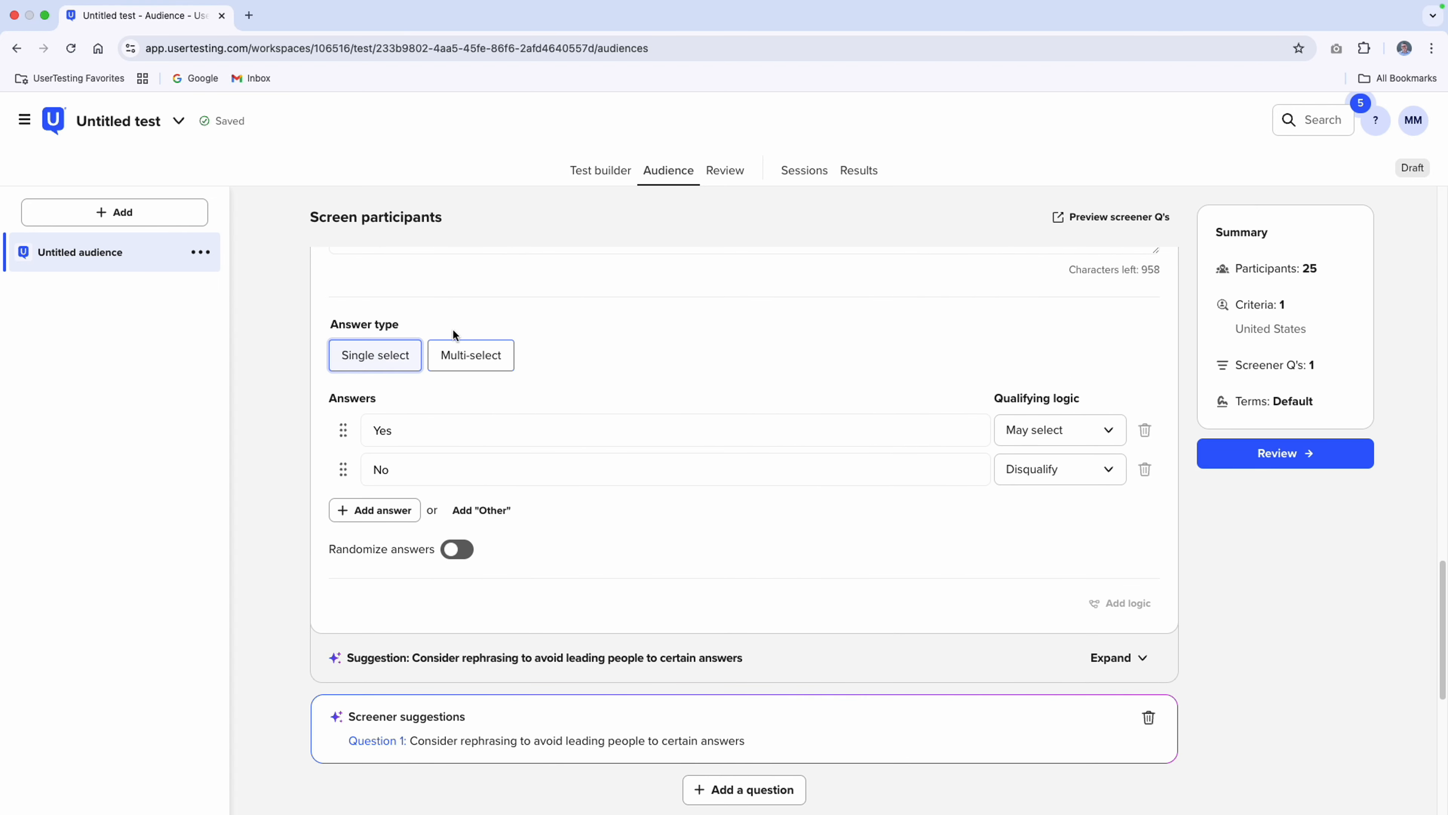
click(454, 314)
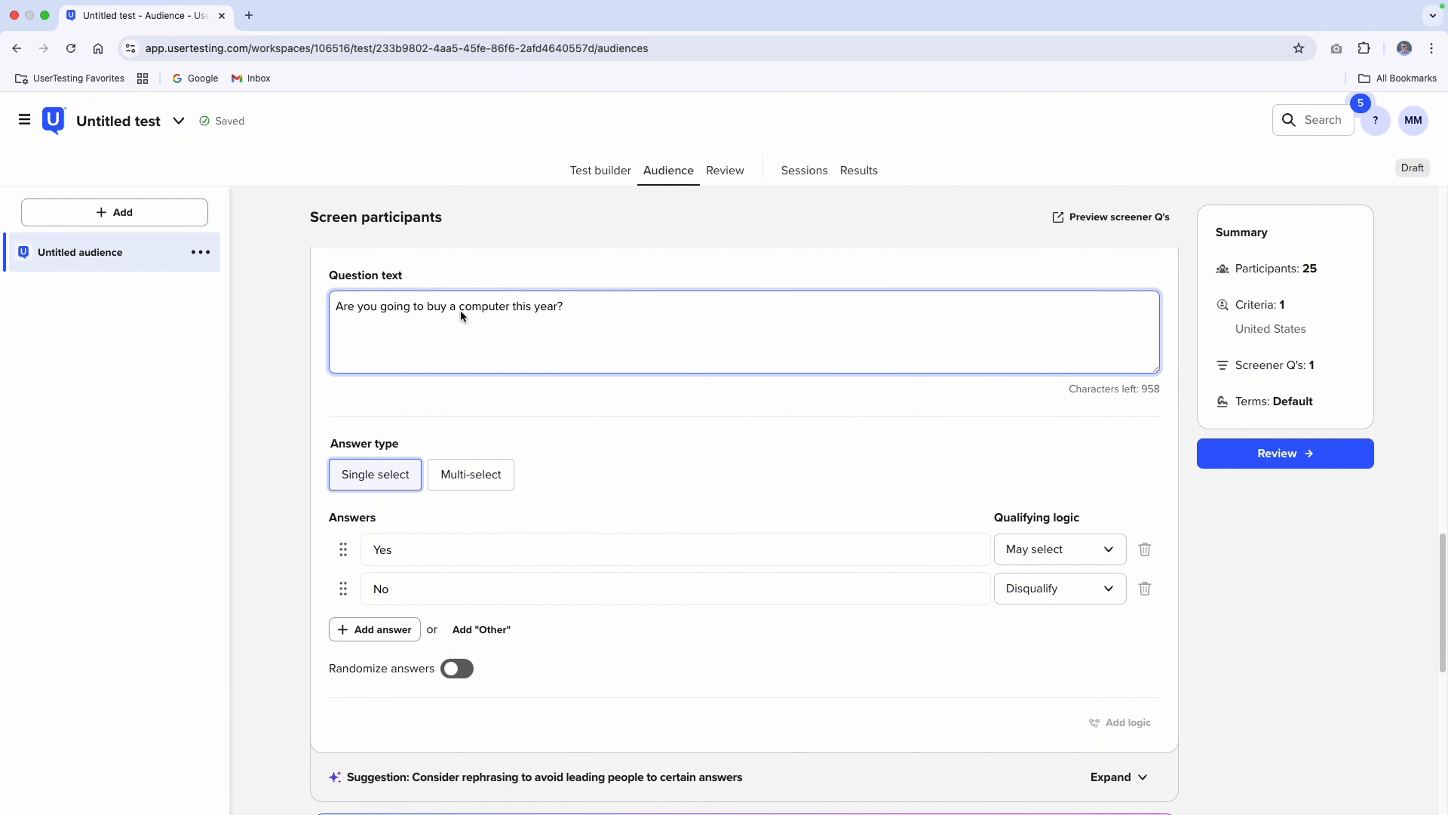
click(419, 552)
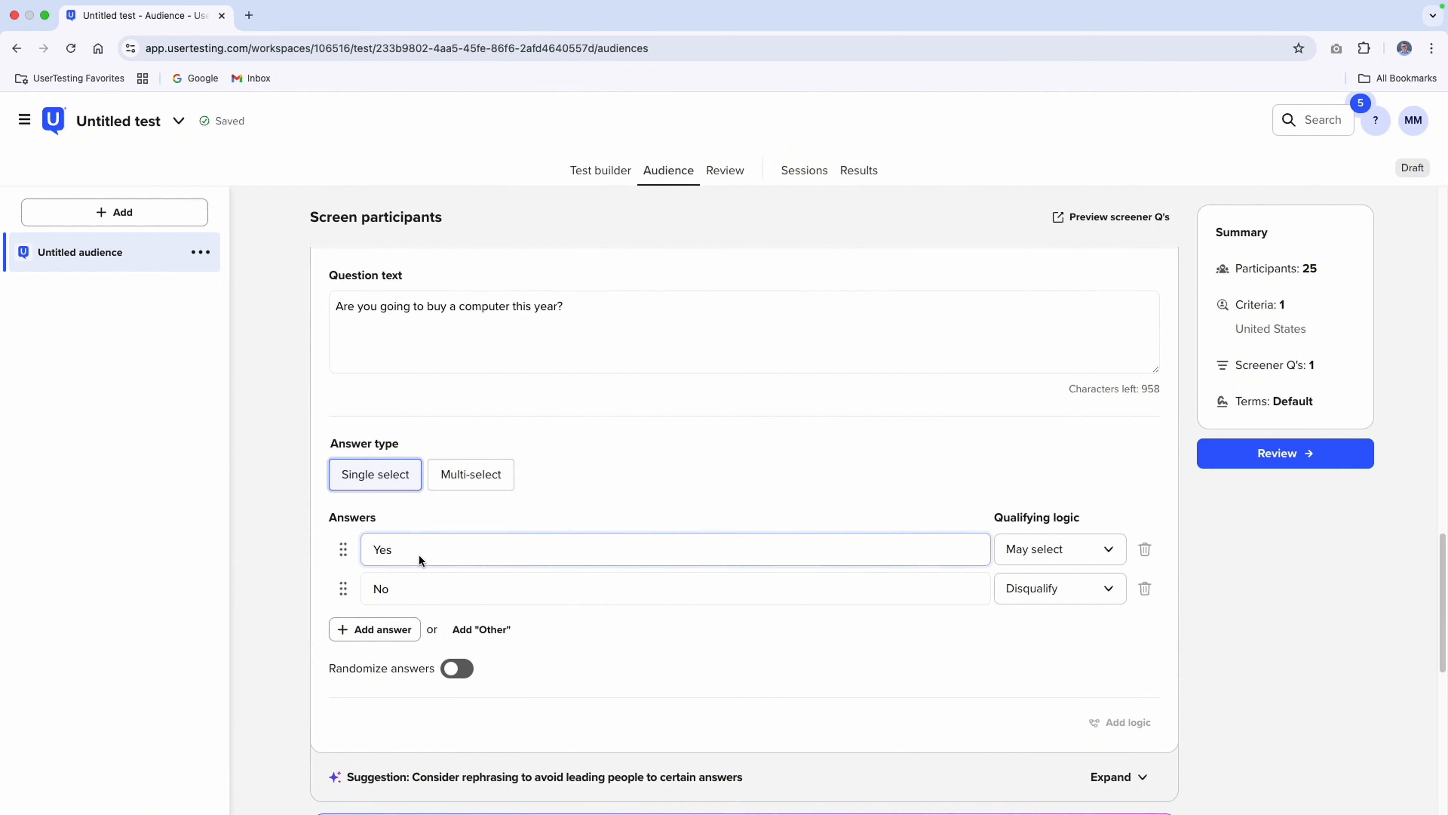
scroll(320, 539, down, 5)
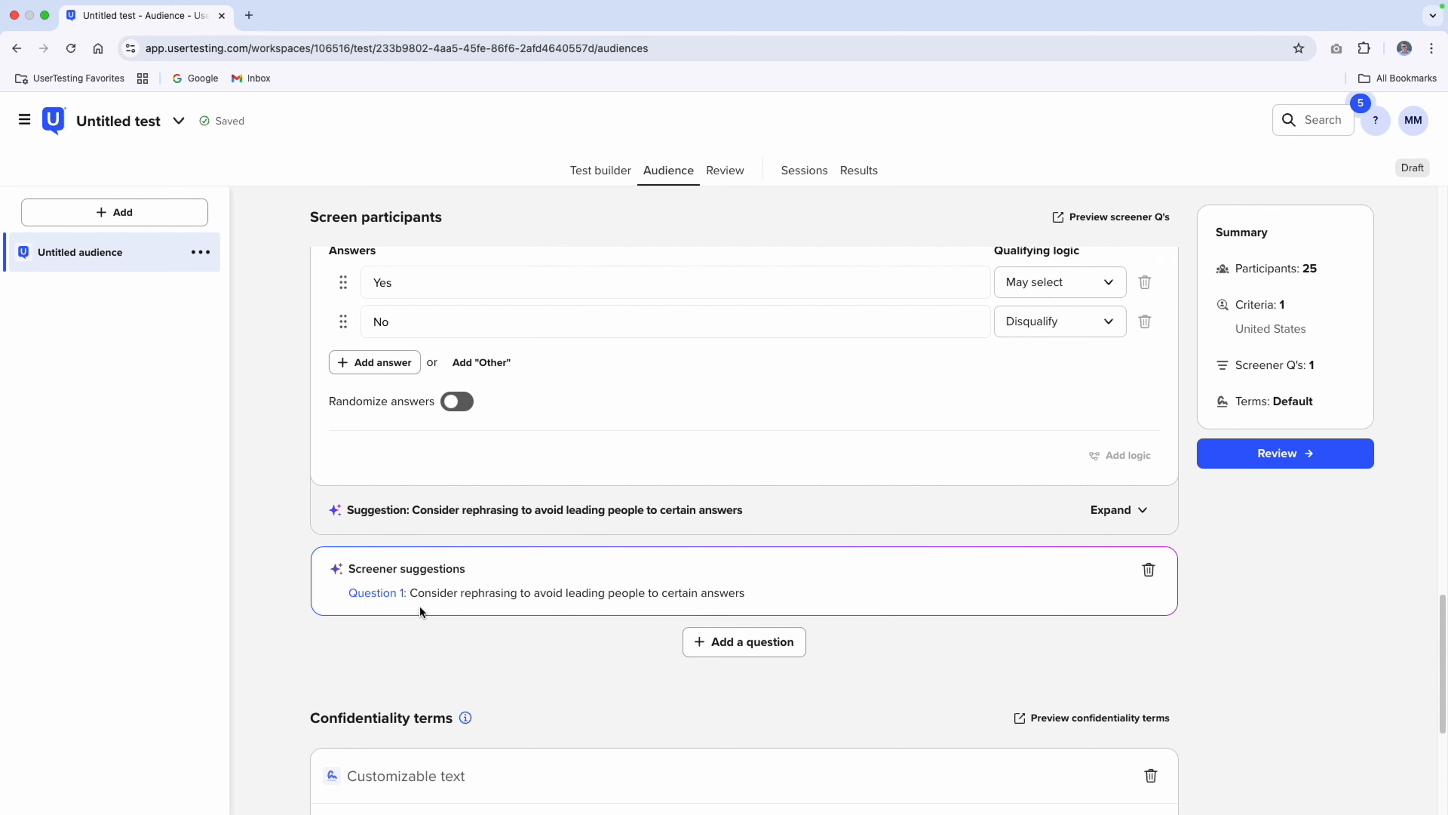
Examine the confidentiality terms' customizable content and consent checkbox, and return to the start of the audience setup.
scroll(420, 605, down, 5)
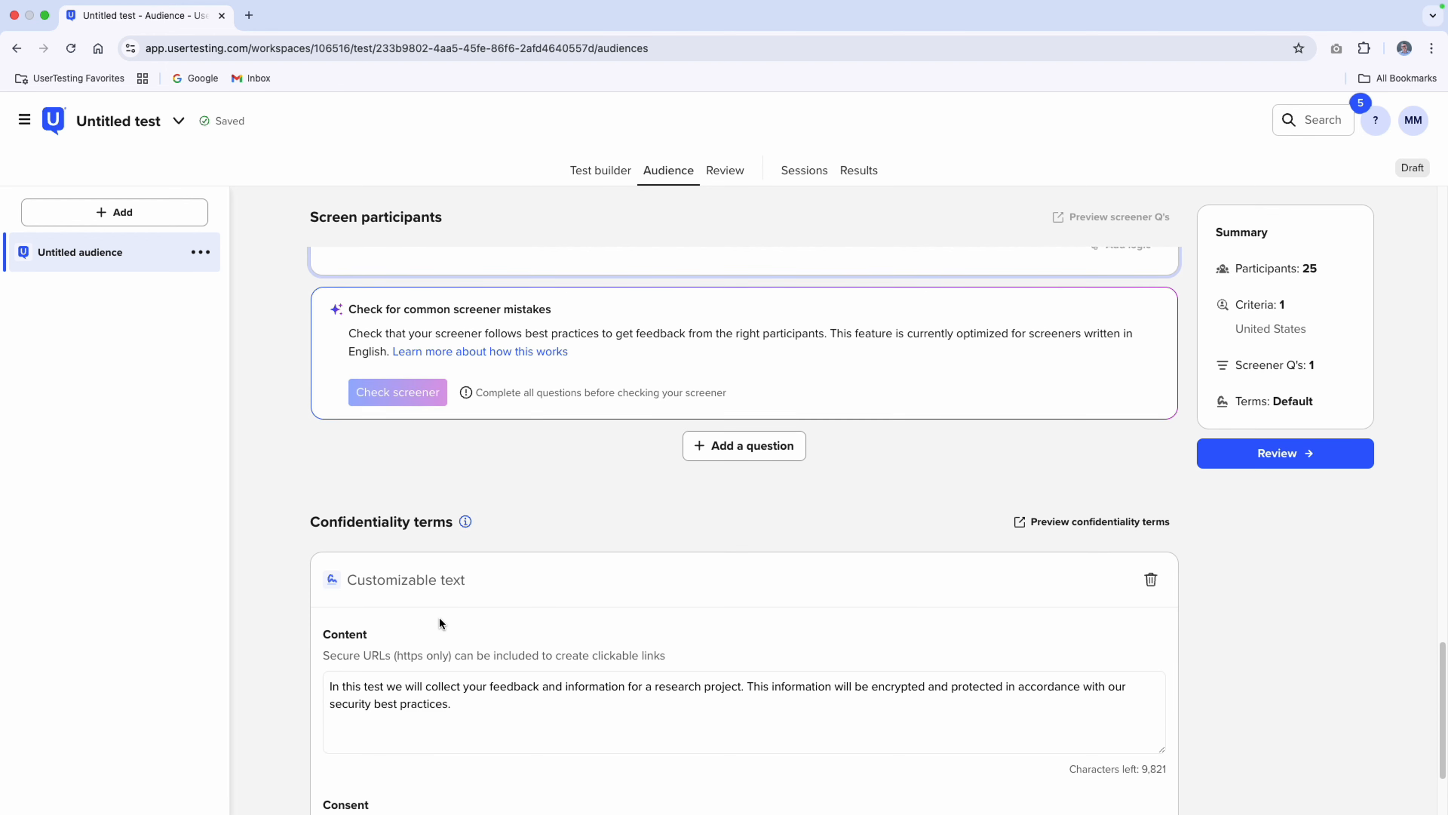
scroll(442, 613, down, 3)
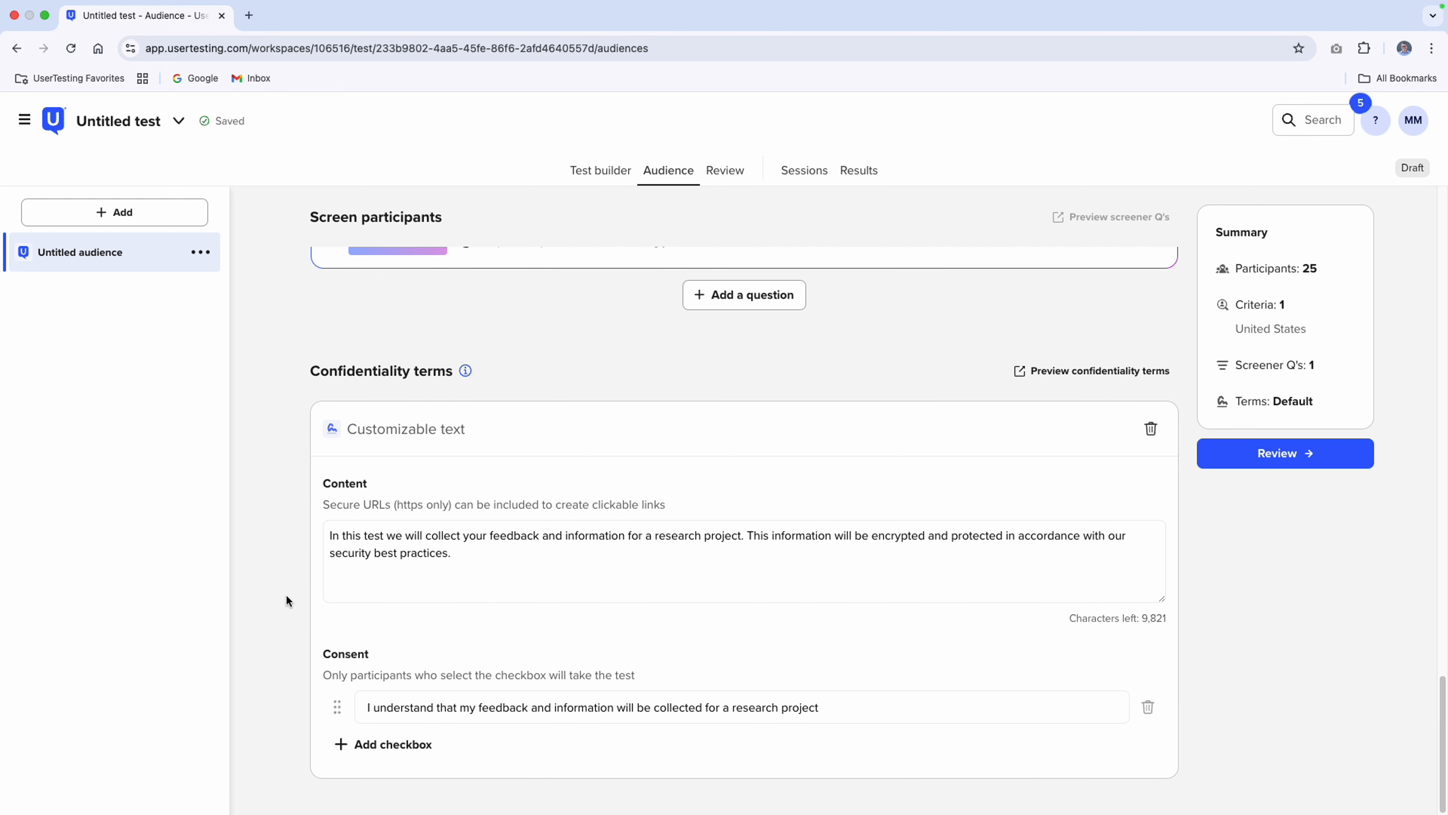
click(524, 559)
click(455, 577)
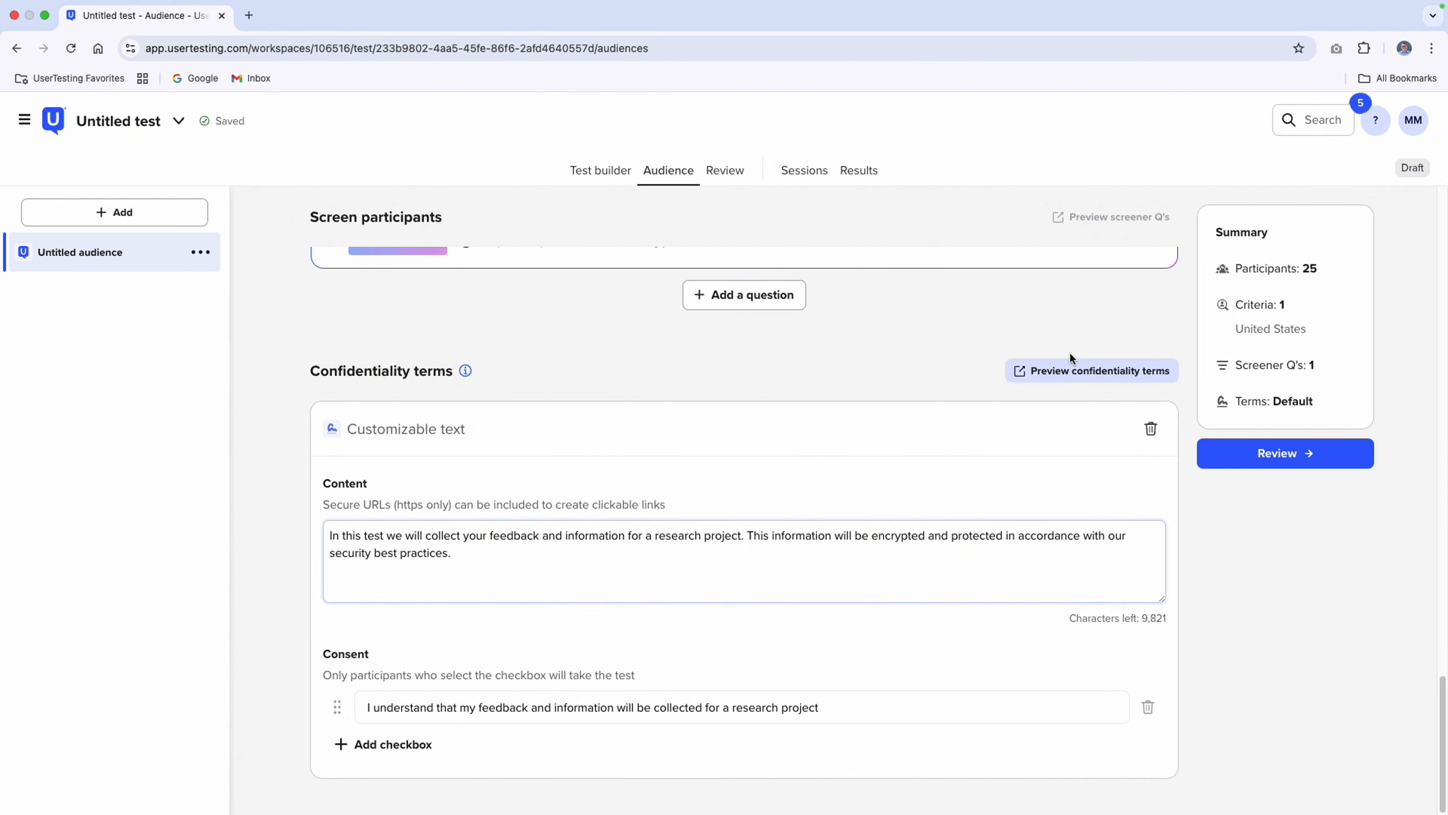
scroll(526, 391, up, 15)
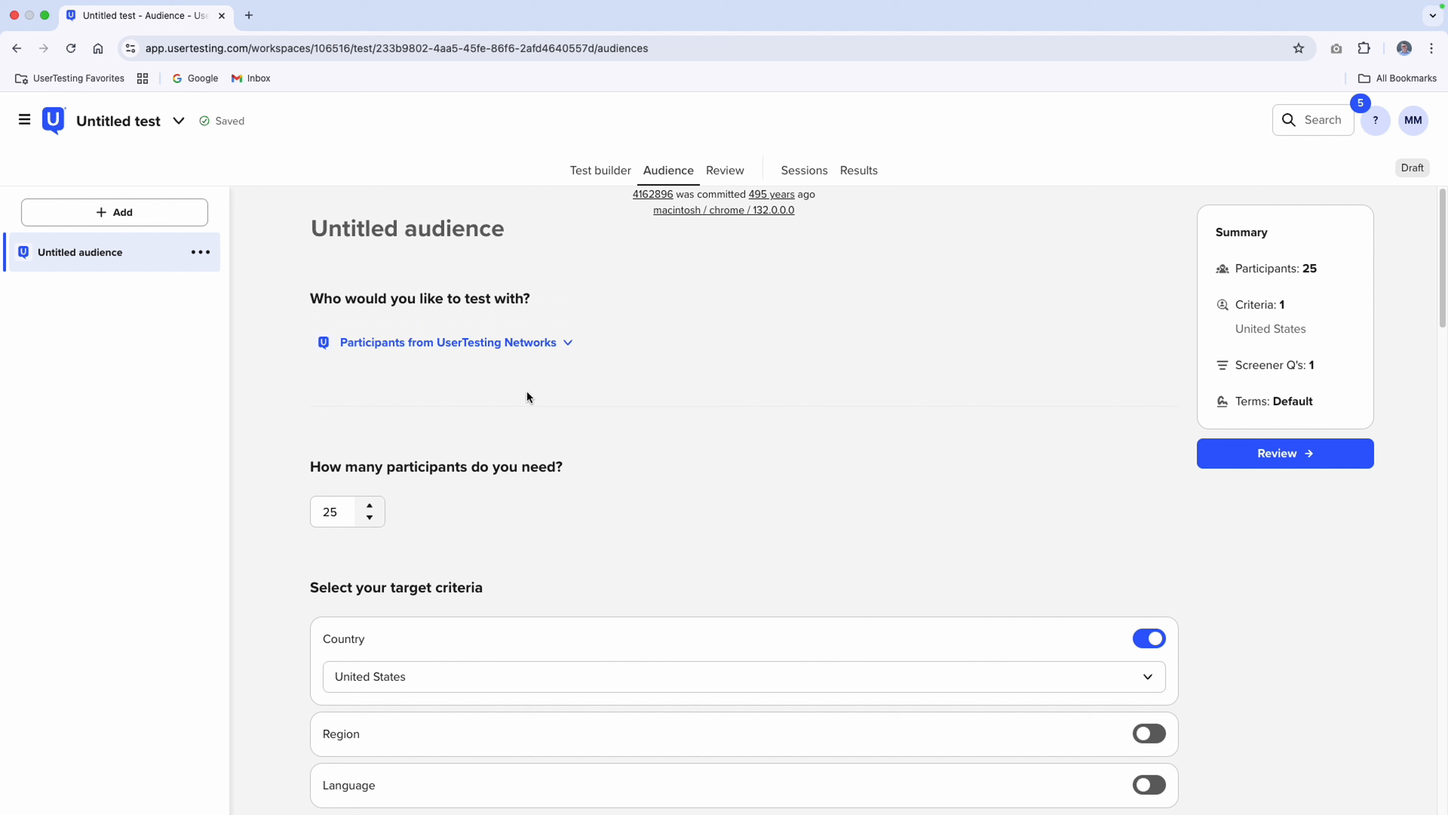
Add a second audience that recruits your own participants via a shareable link, and start adding screener questions to it.
click(158, 212)
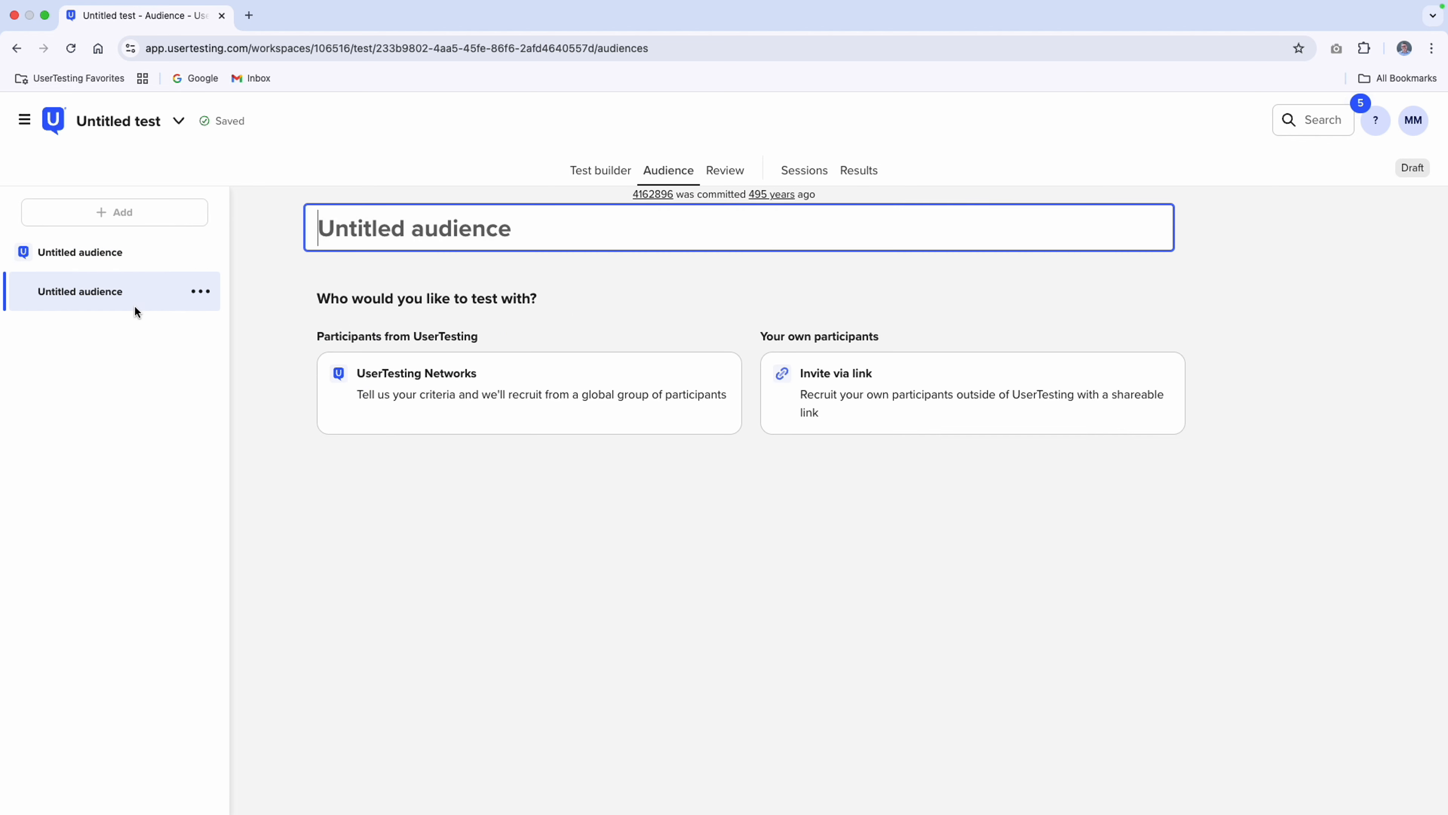
click(903, 393)
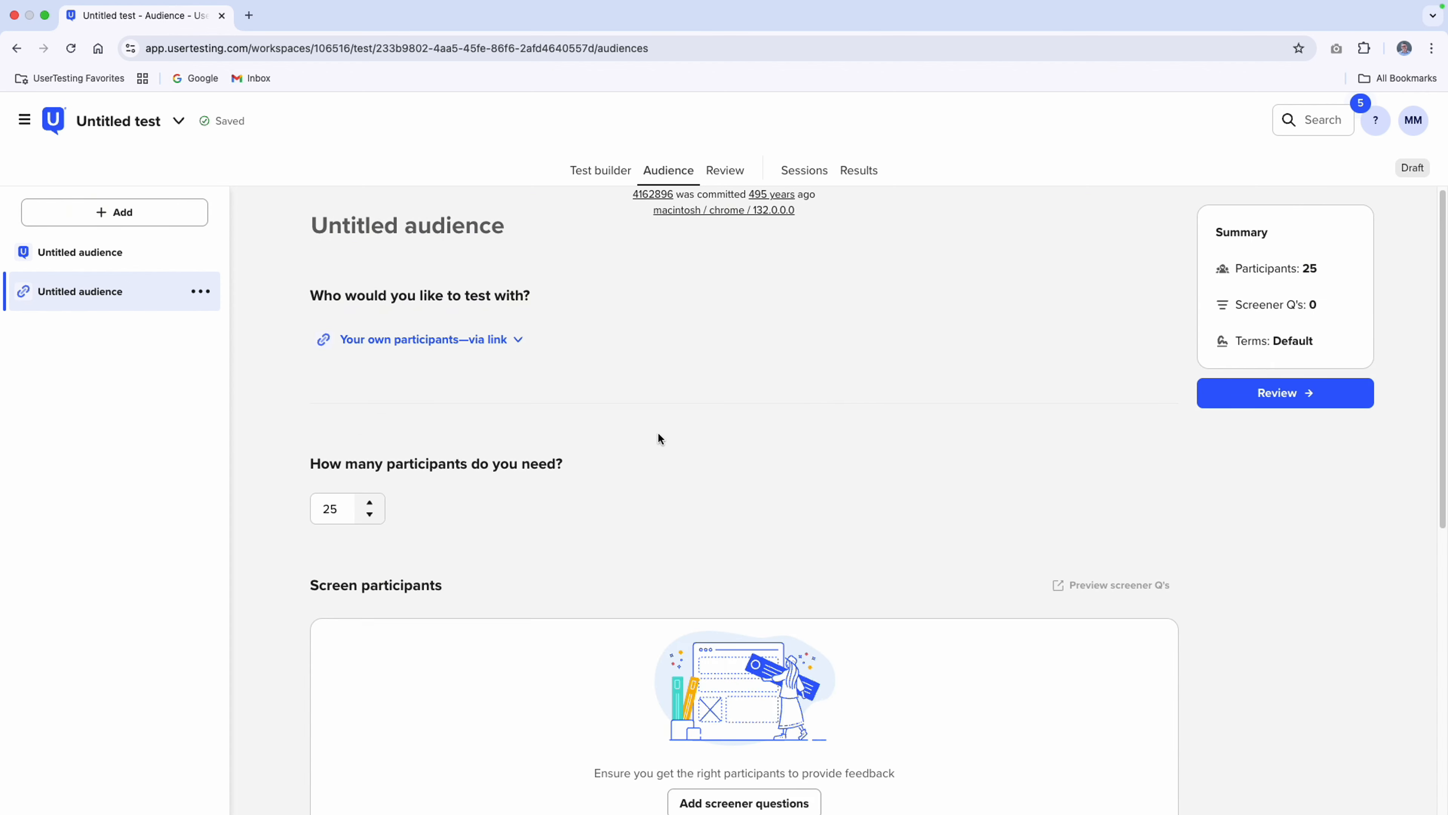
scroll(650, 436, down, 3)
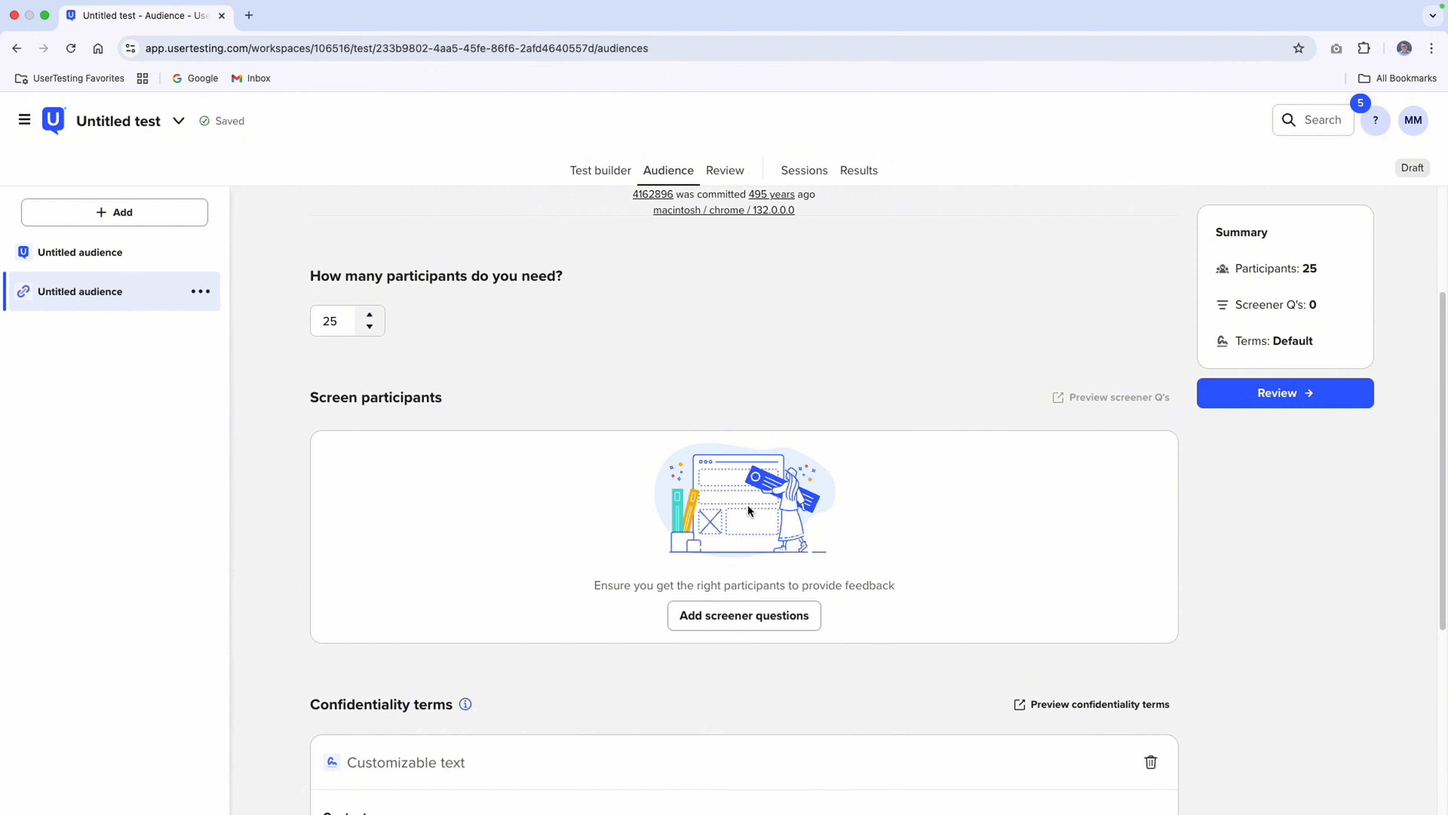
click(773, 607)
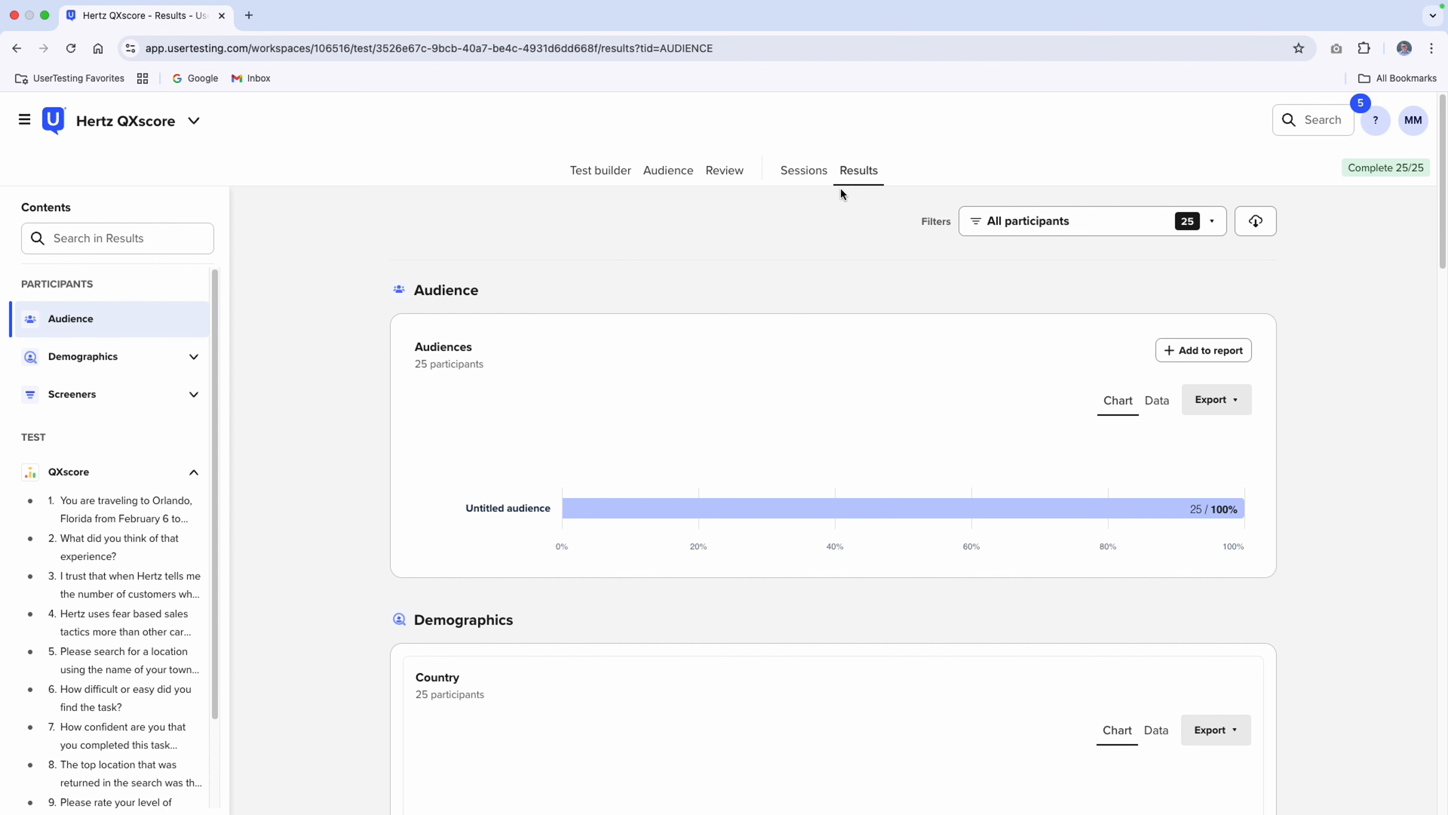
Check the participant sessions of the Hertz QXscore test, and review the Audience and Country charts in its results.
click(791, 170)
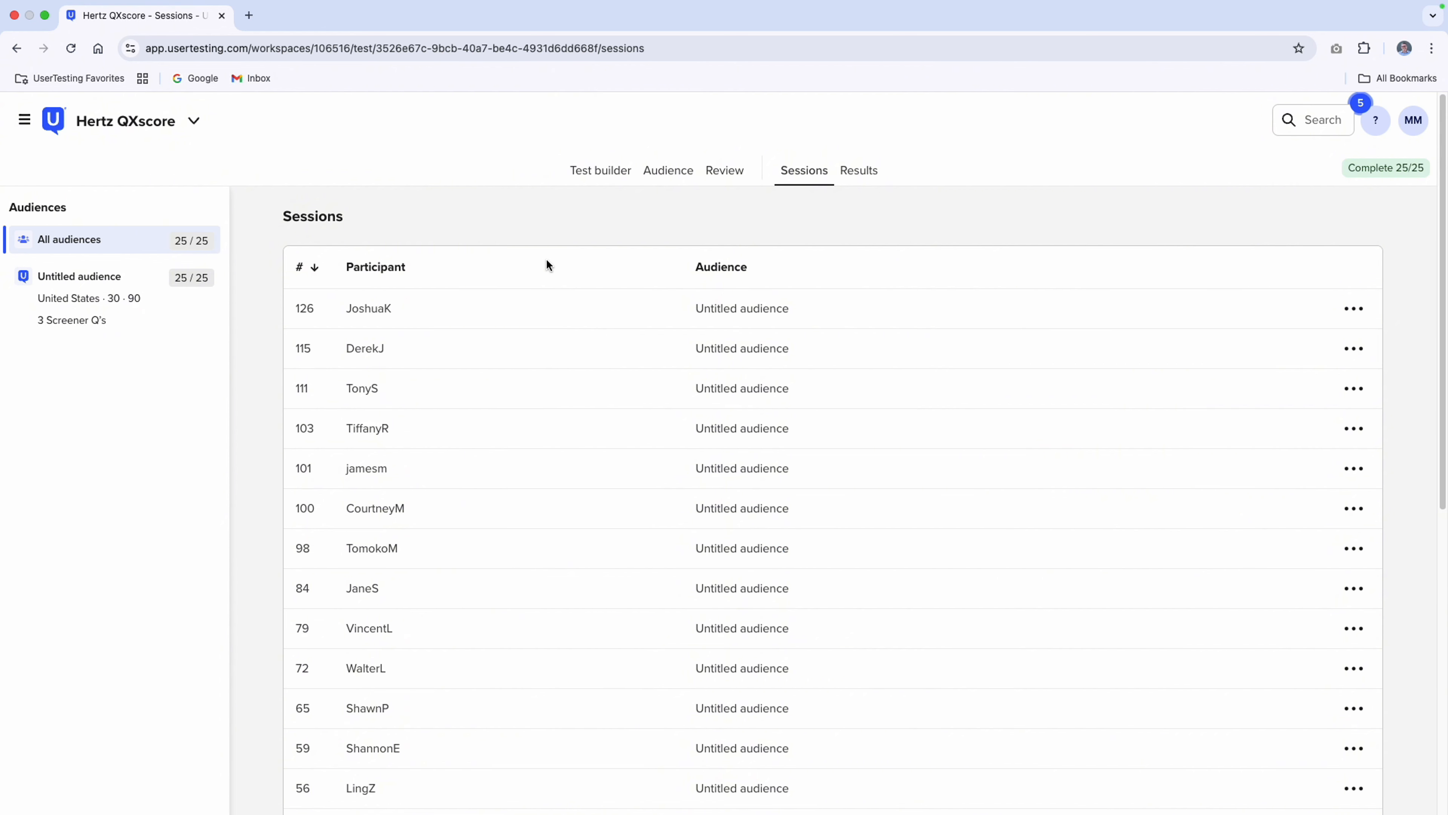
click(862, 172)
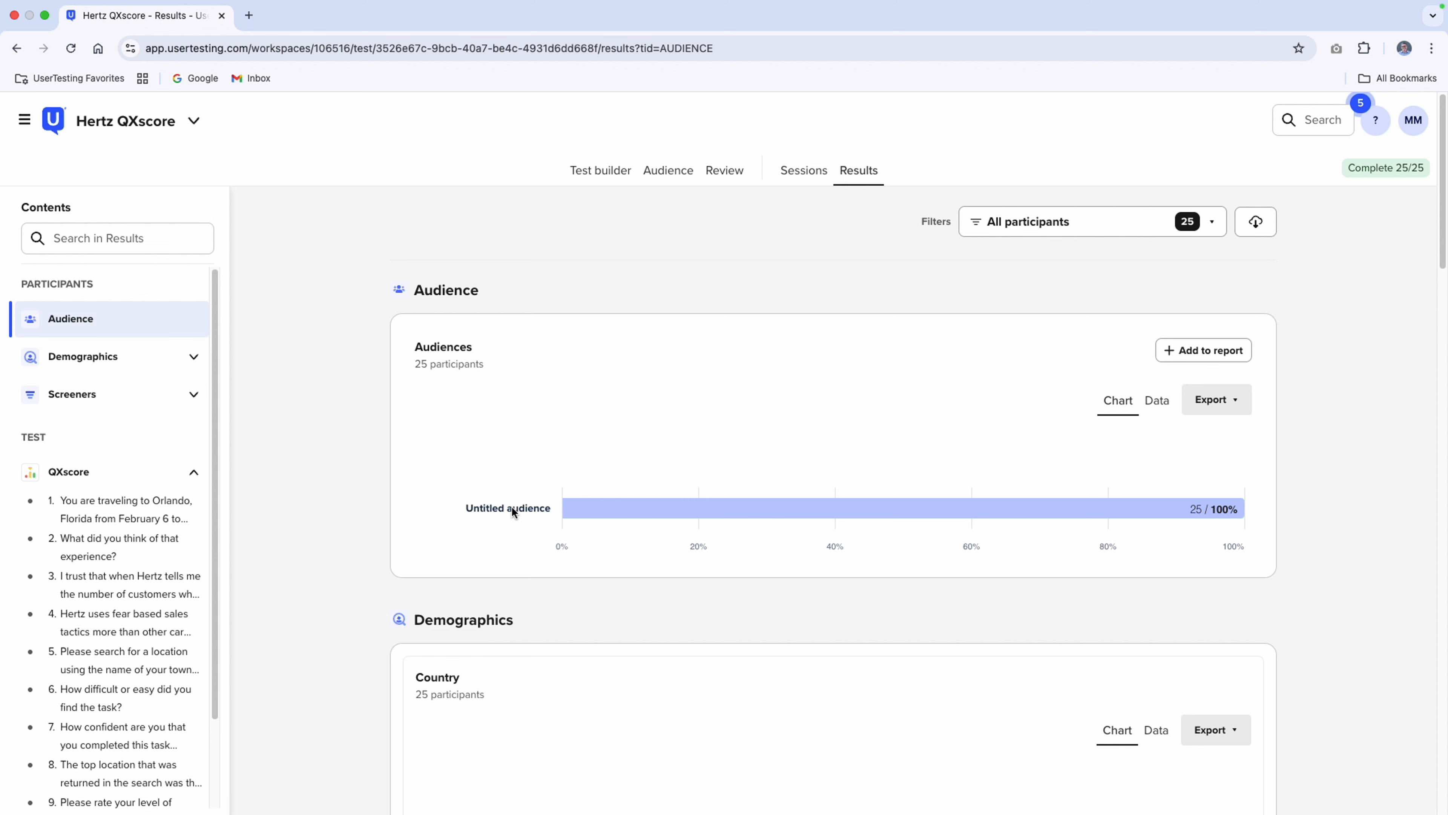
scroll(399, 519, down, 10)
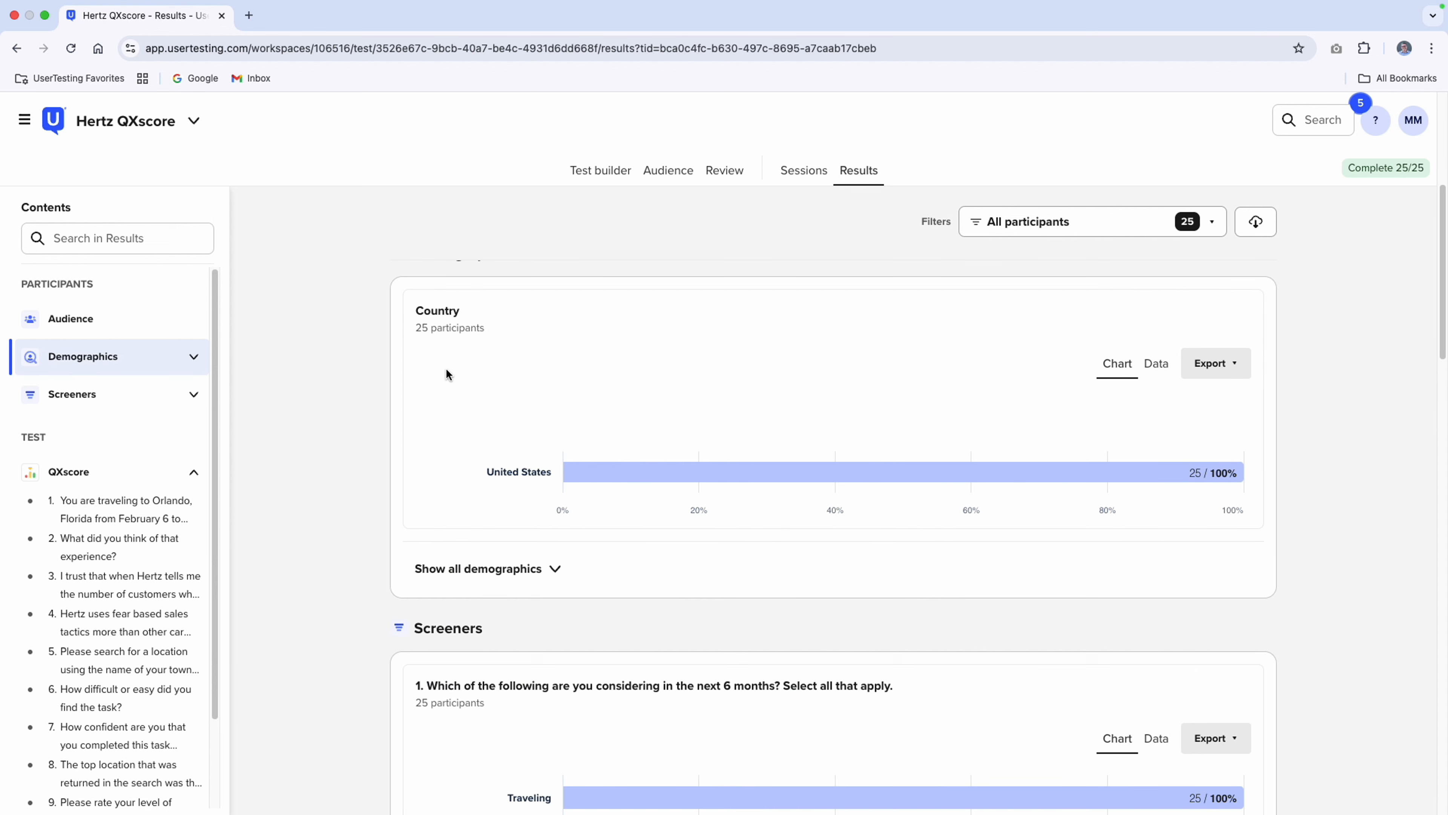
scroll(443, 382, up, 3)
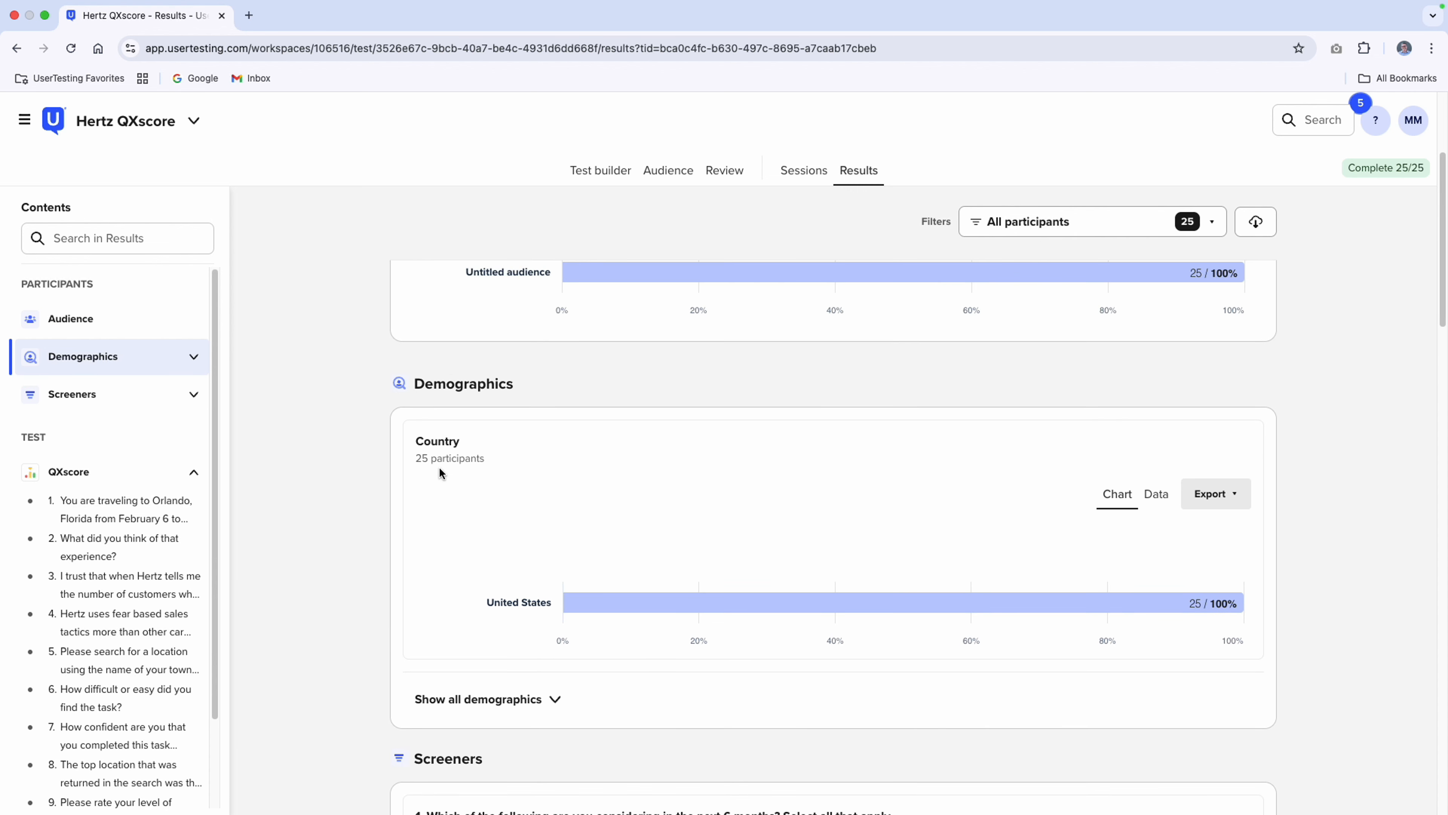
scroll(439, 471, down, 3)
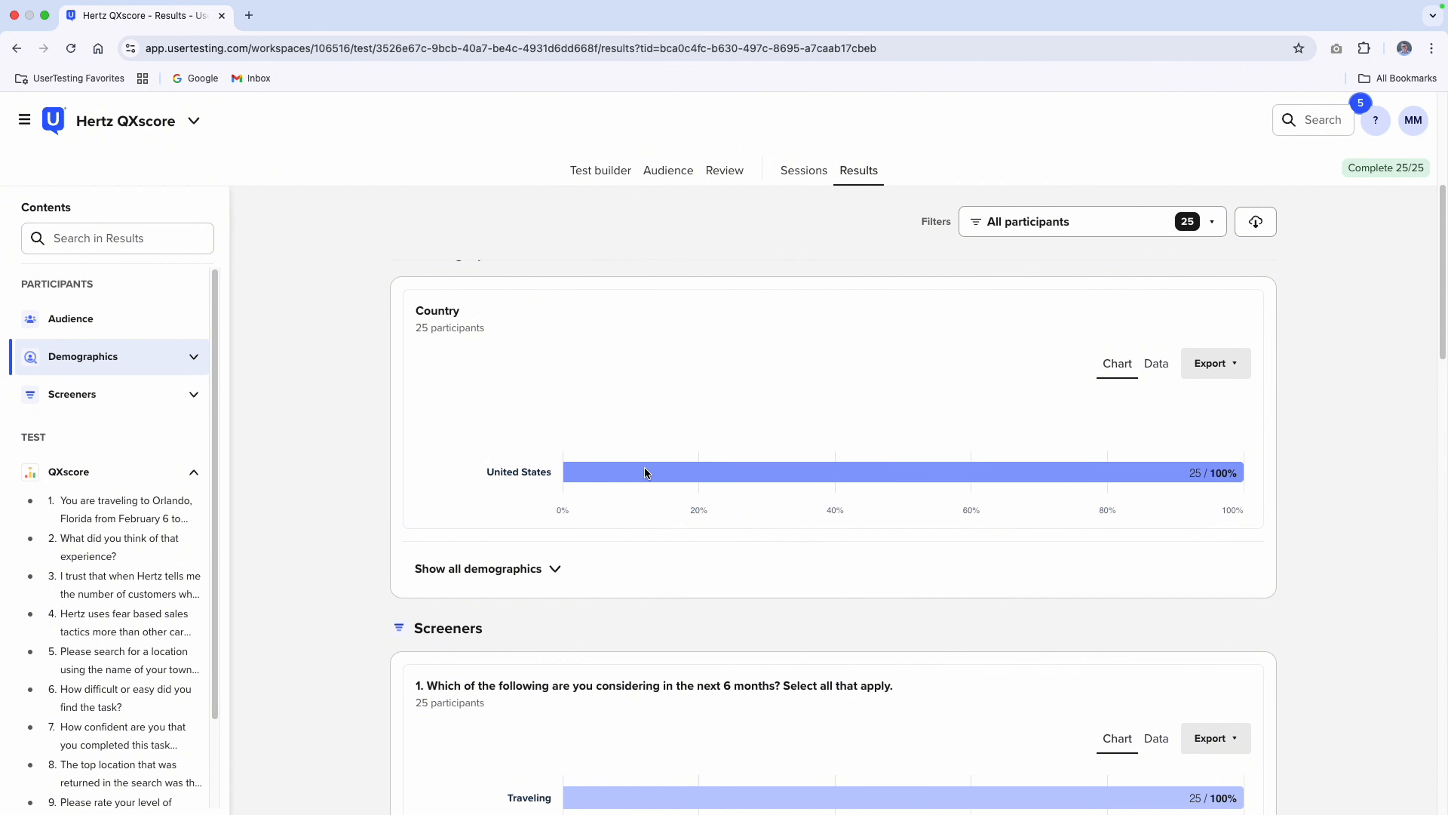
Show all demographics in the results and examine the participants' breakdown by region, age, gender and language.
click(554, 571)
scroll(555, 561, down, 10)
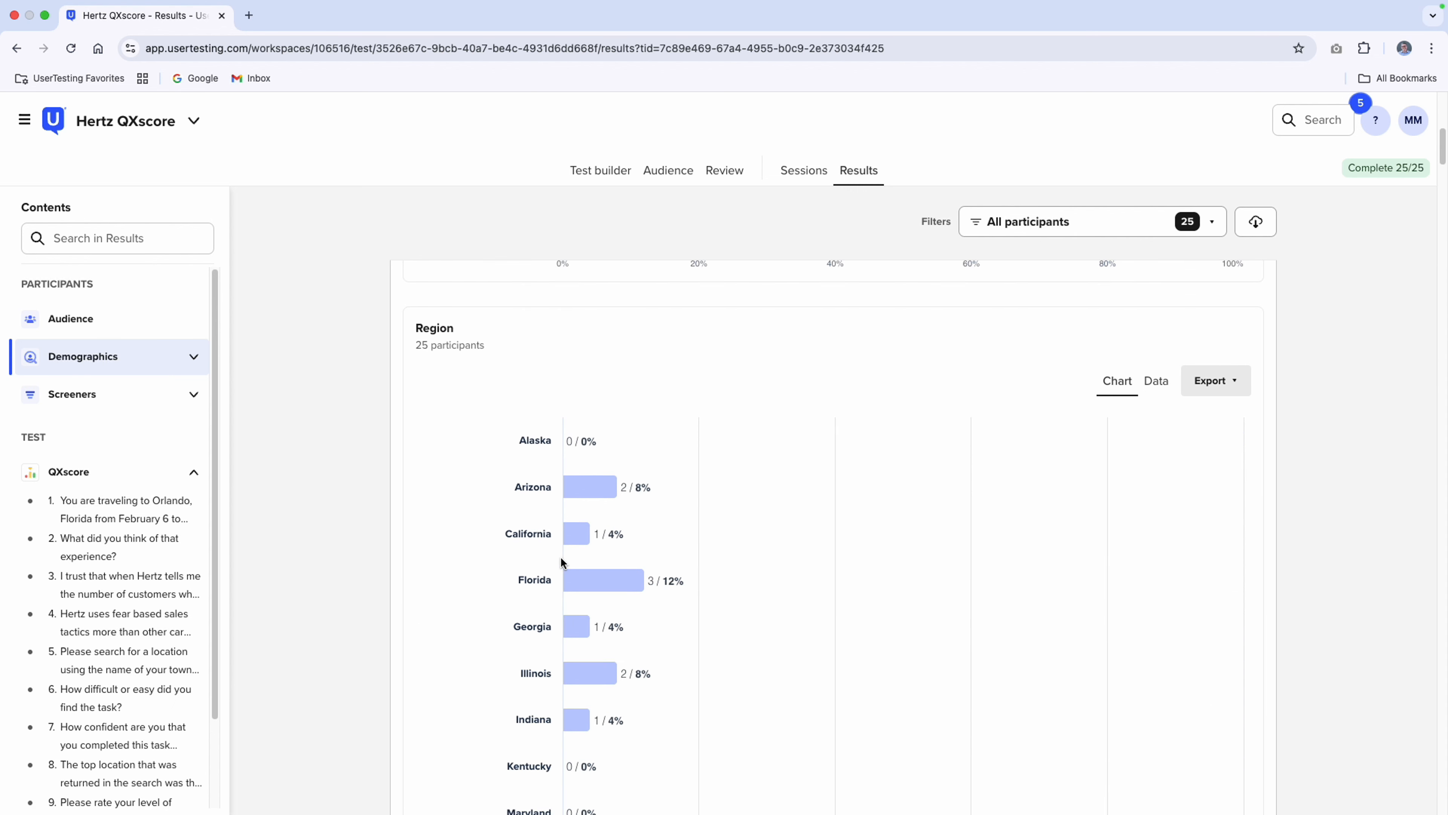
scroll(470, 474, down, 2)
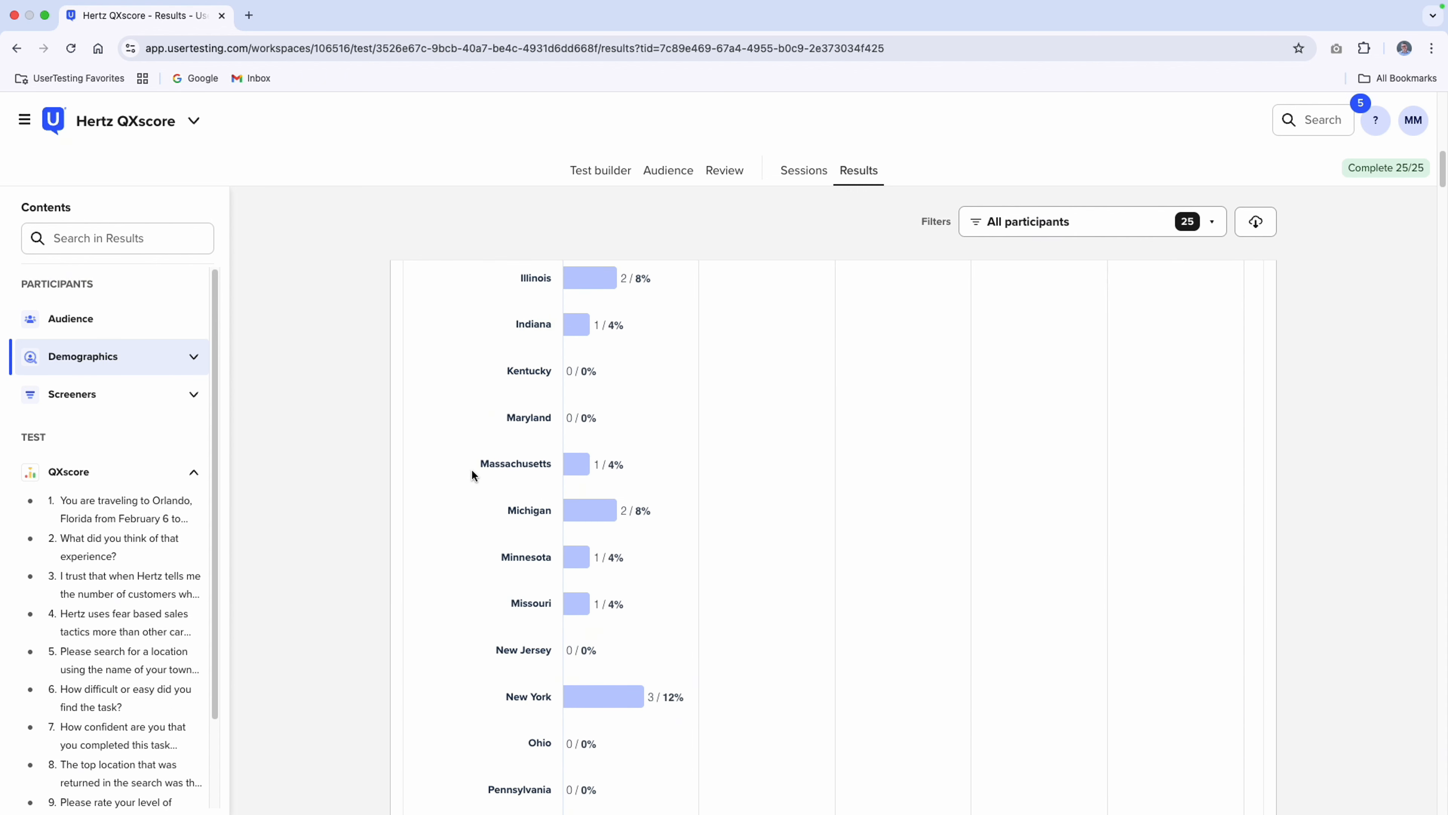
scroll(471, 470, down, 10)
scroll(472, 471, up, 20)
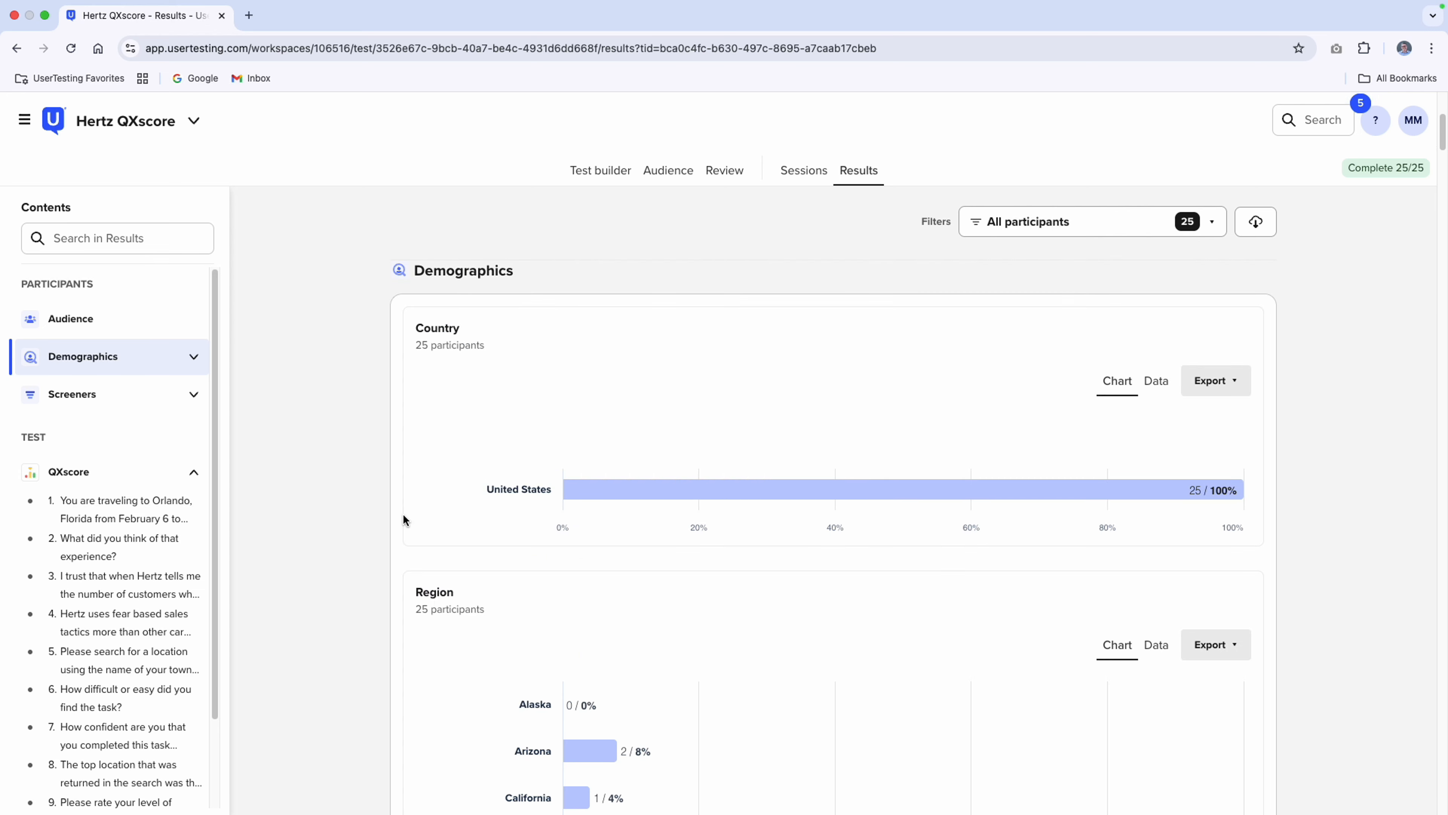
scroll(425, 679, down, 15)
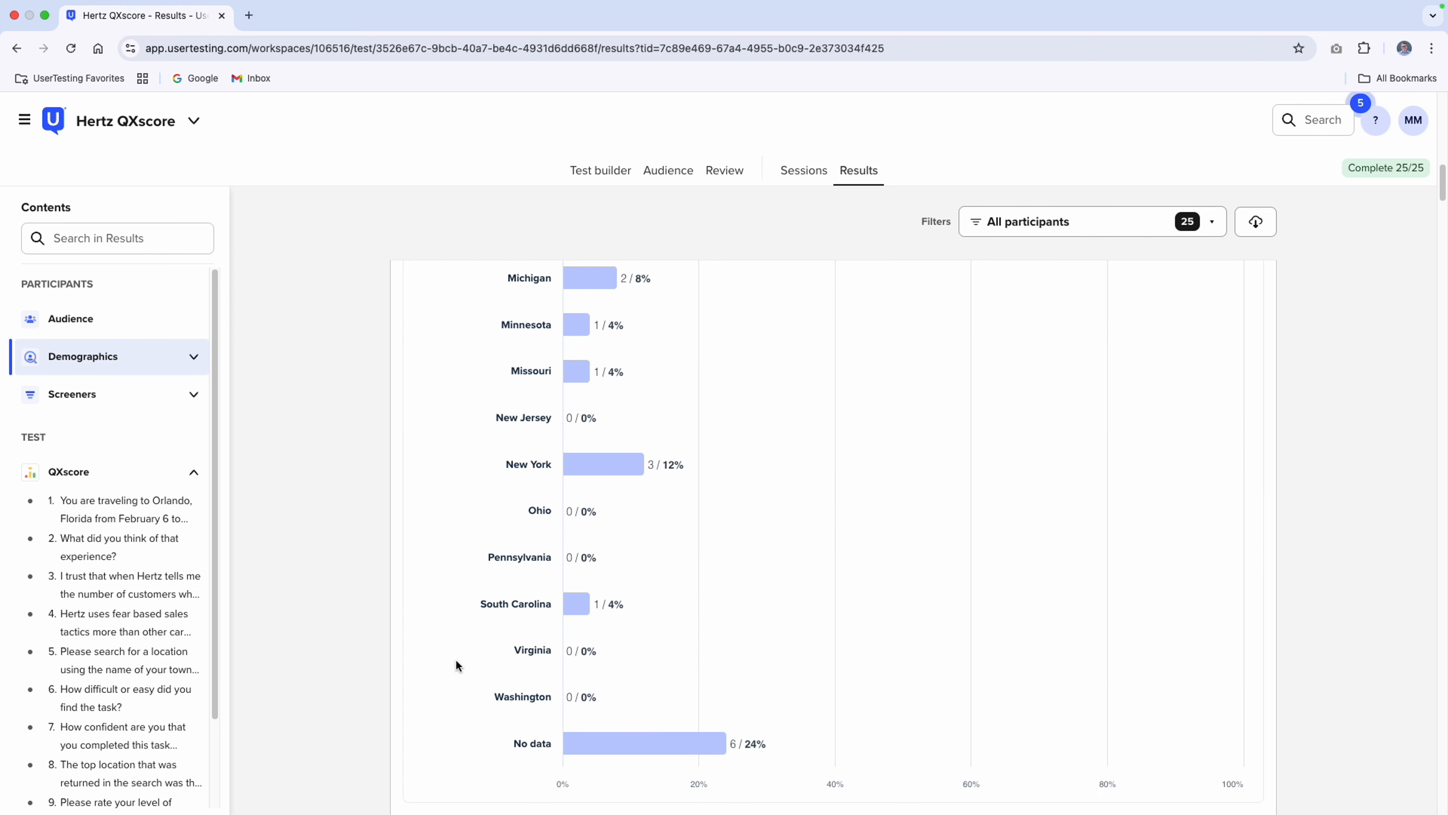
scroll(456, 659, down, 8)
scroll(436, 533, down, 8)
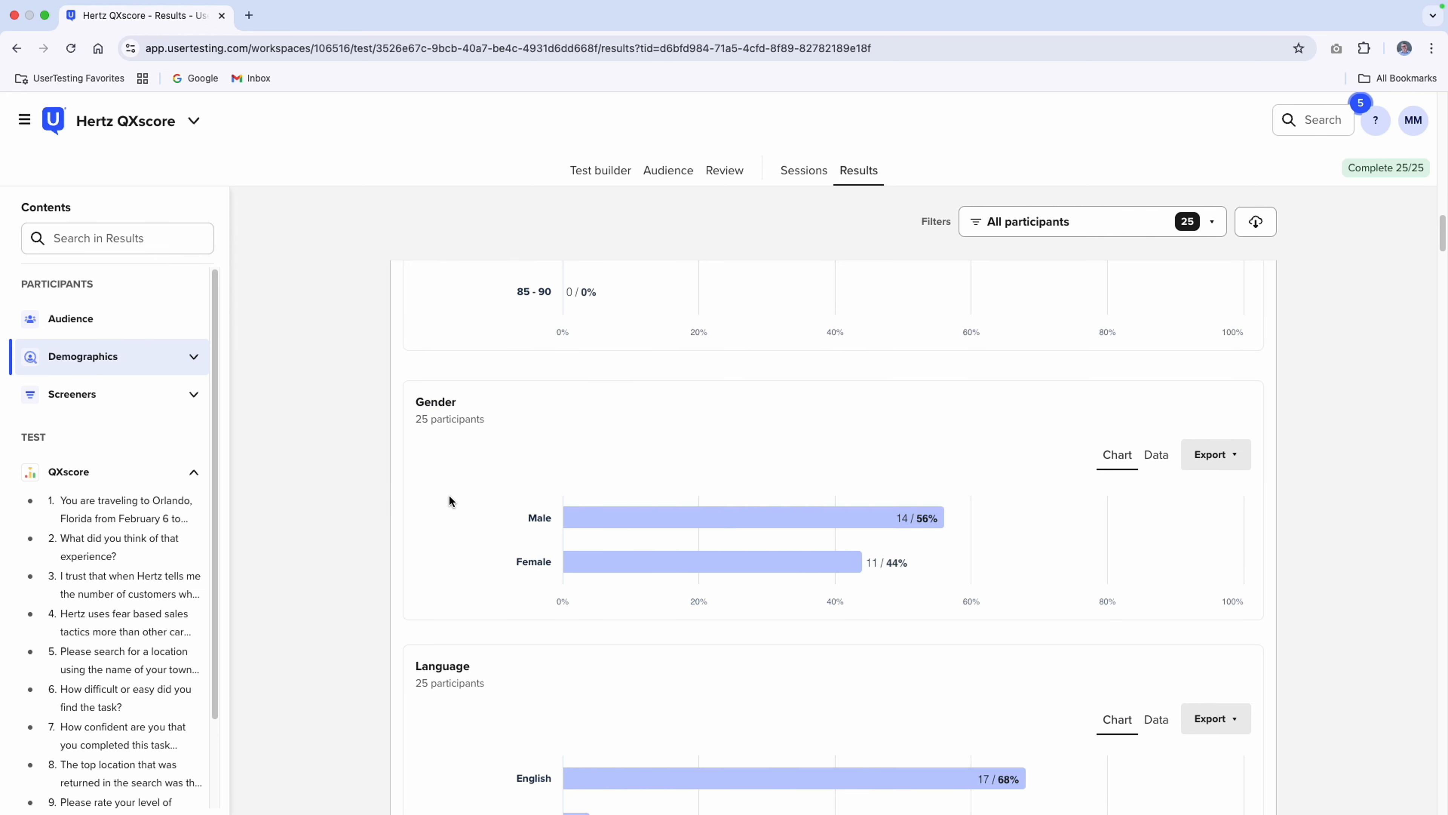
scroll(449, 496, down, 5)
scroll(457, 533, up, 6)
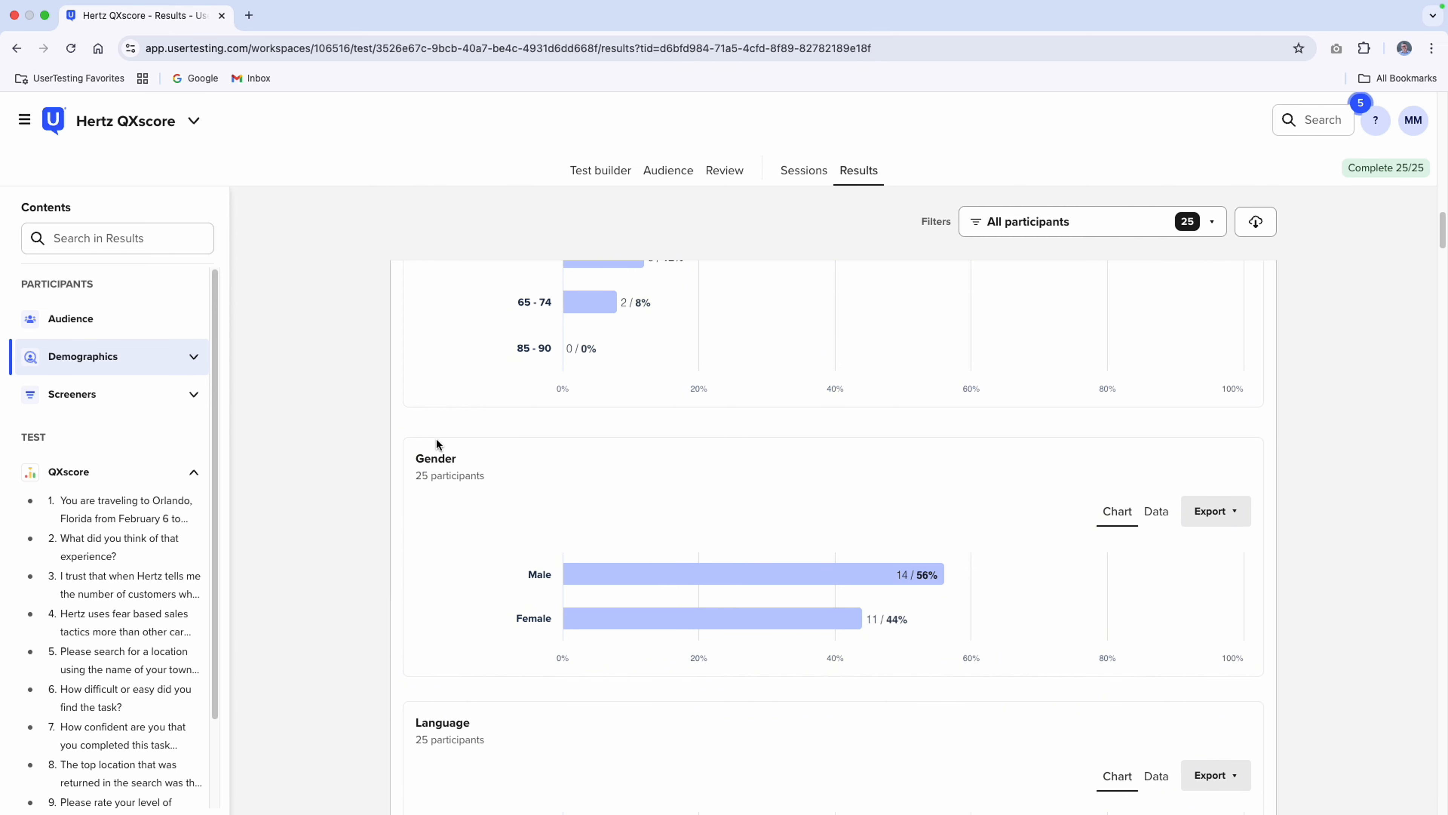
scroll(591, 411, up, 12)
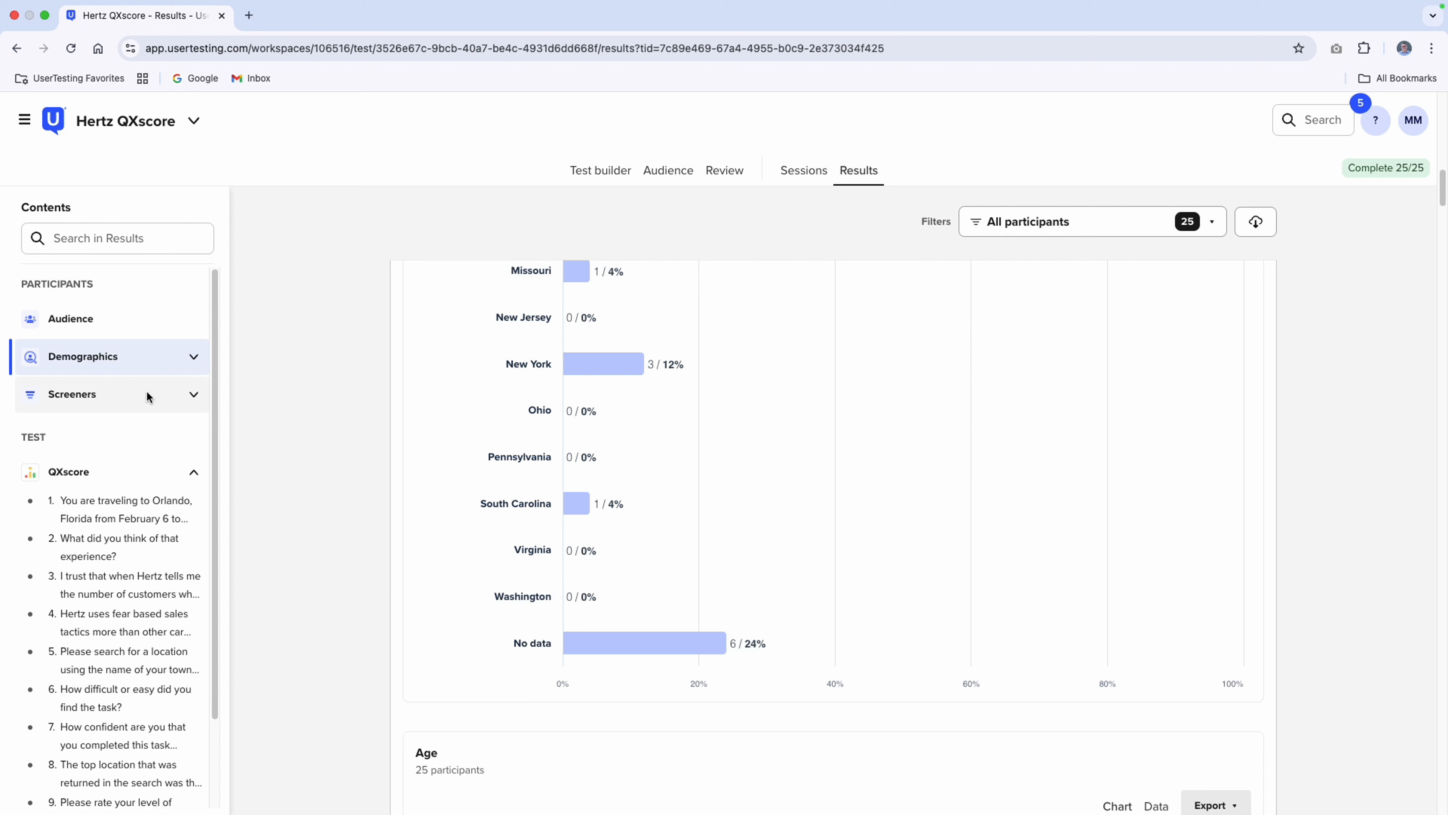
Show all screener questions in the results and review the answer charts for upcoming plans, family travel and car rental.
click(161, 395)
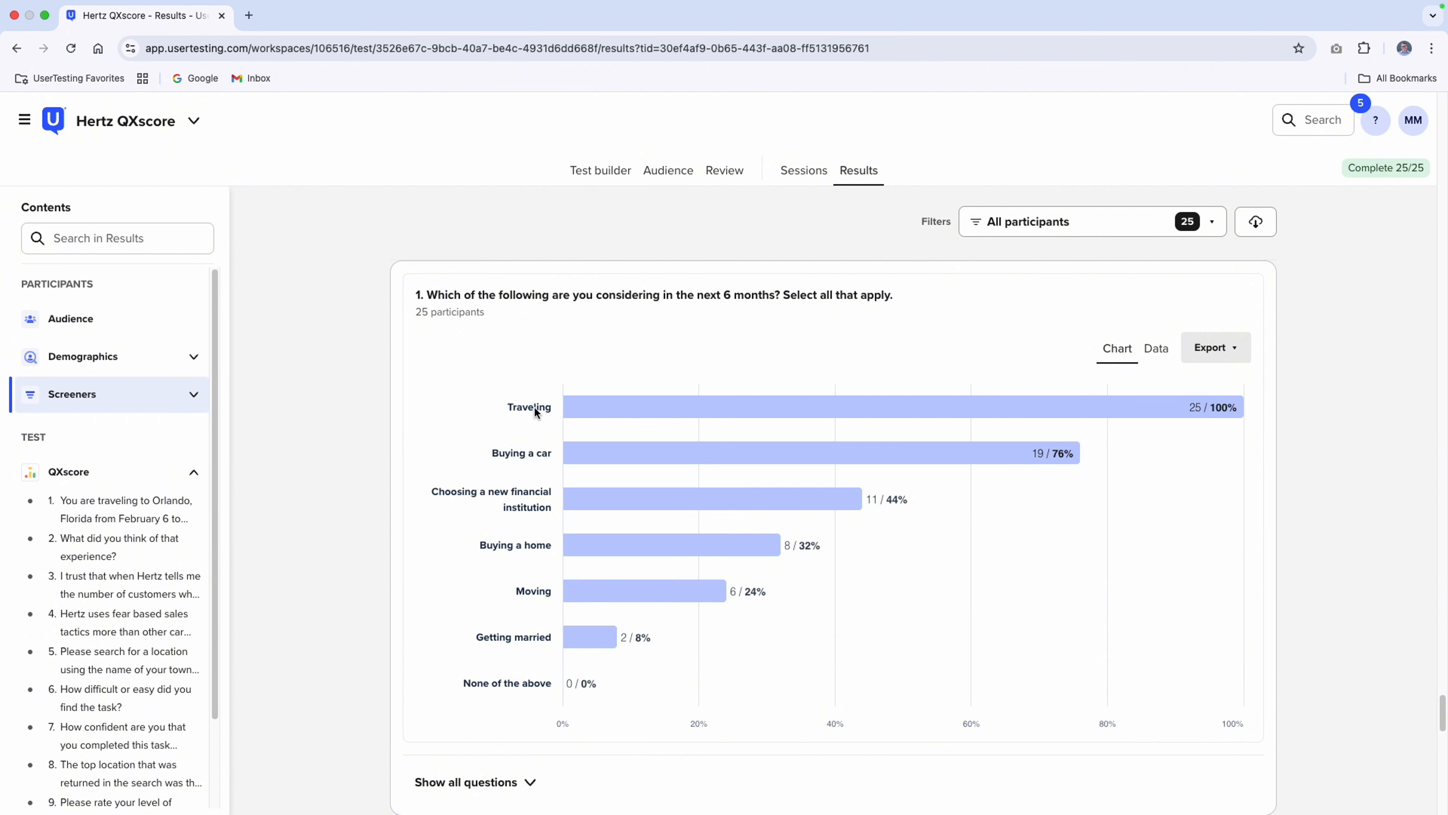
scroll(465, 506, down, 5)
scroll(420, 488, up, 5)
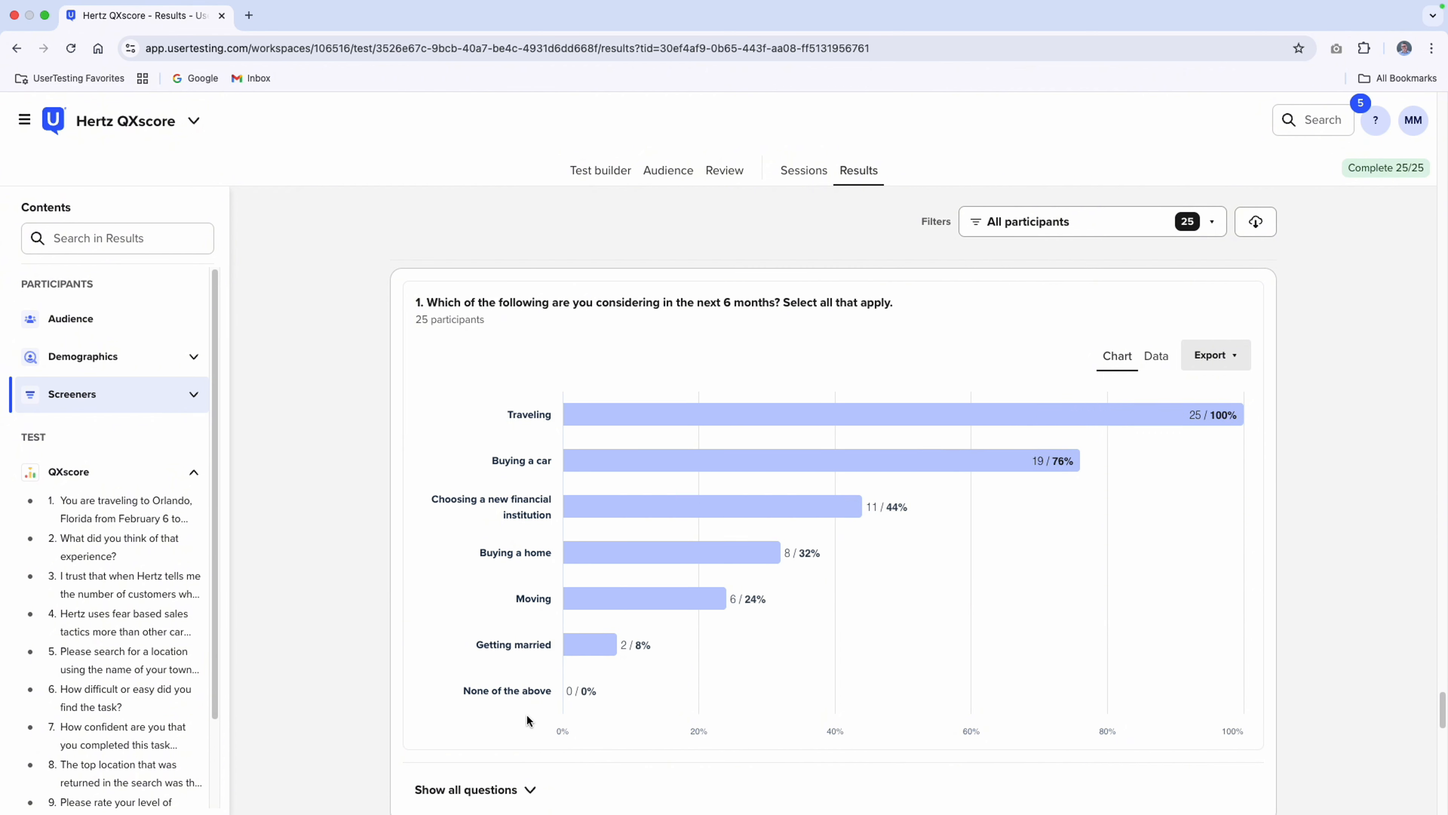
scroll(526, 714, down, 2)
click(451, 699)
scroll(354, 581, down, 6)
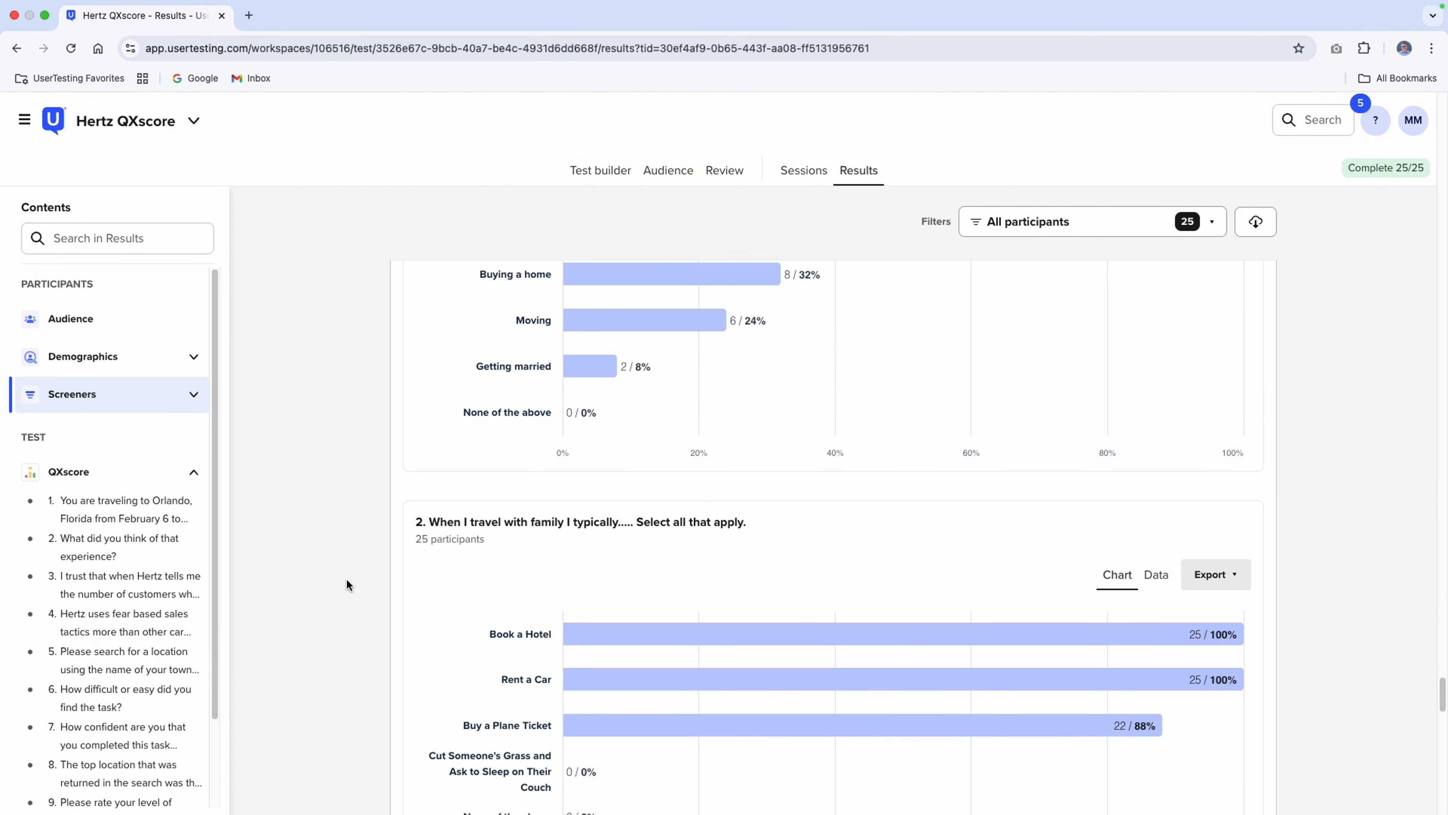
scroll(345, 577, down, 2)
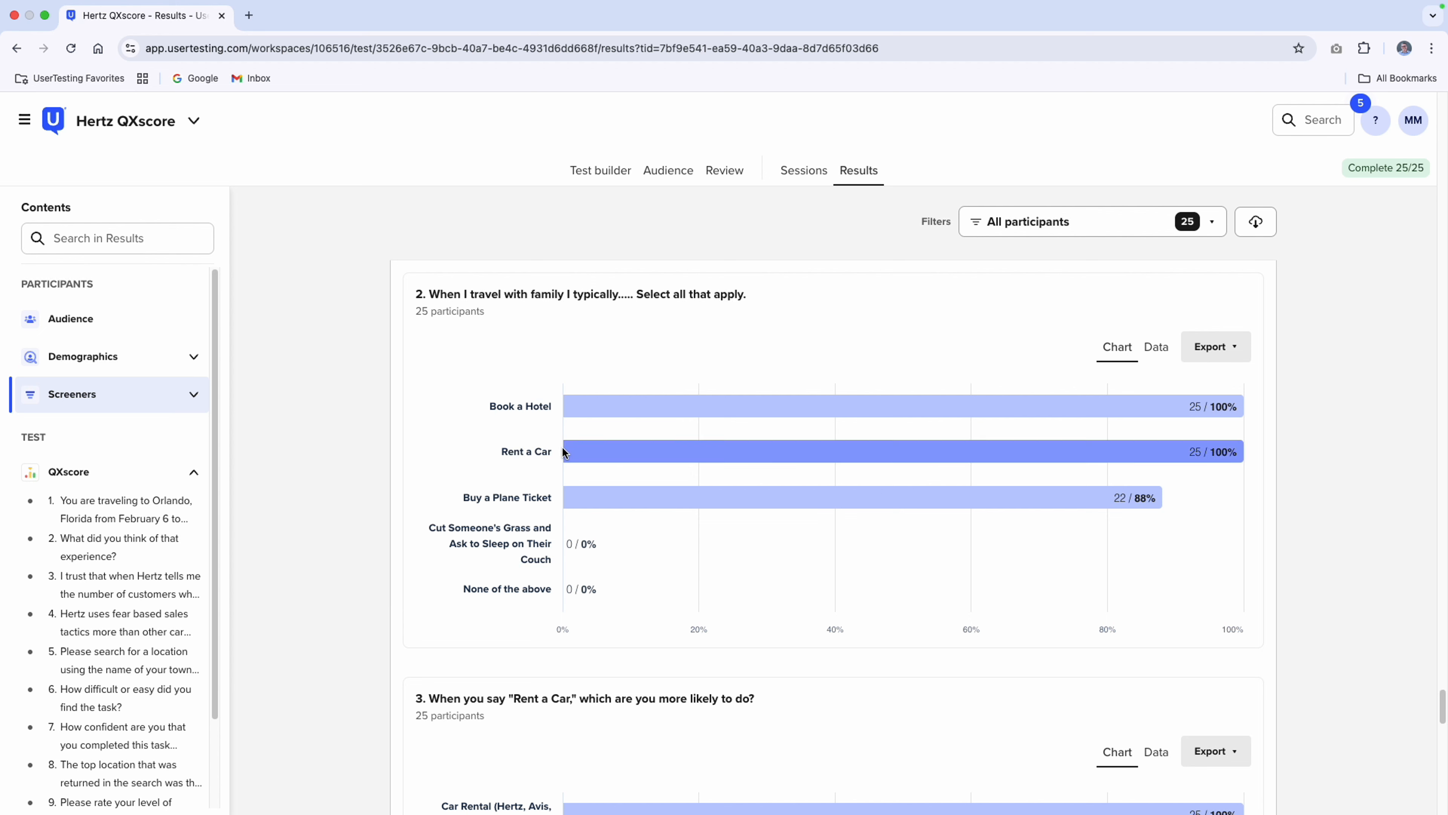
scroll(406, 457, down, 5)
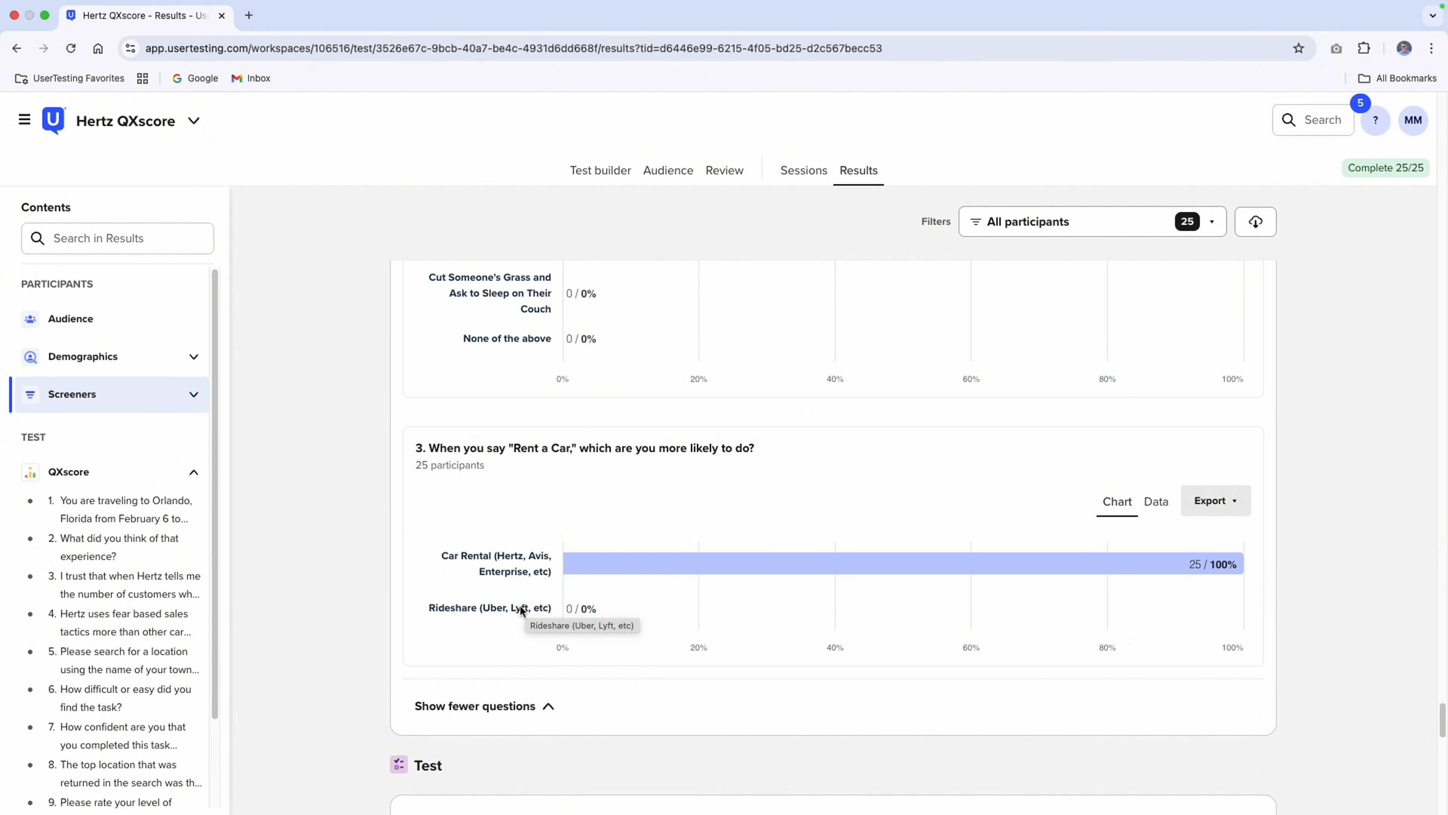
scroll(520, 619, down, 3)
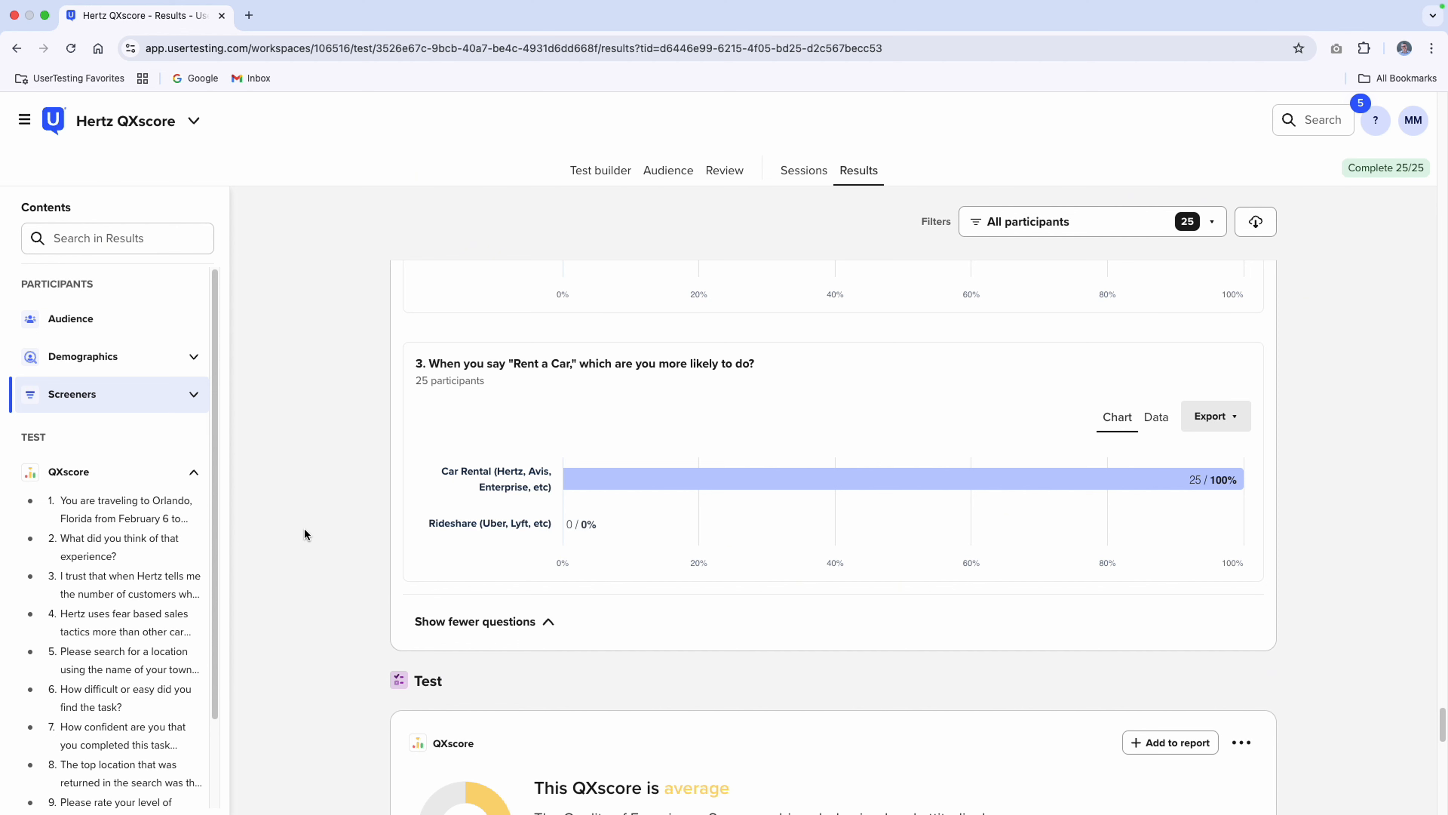
Examine the overall QXscore and the behavioral results of Task 1 and Task 5.
scroll(302, 391, down, 4)
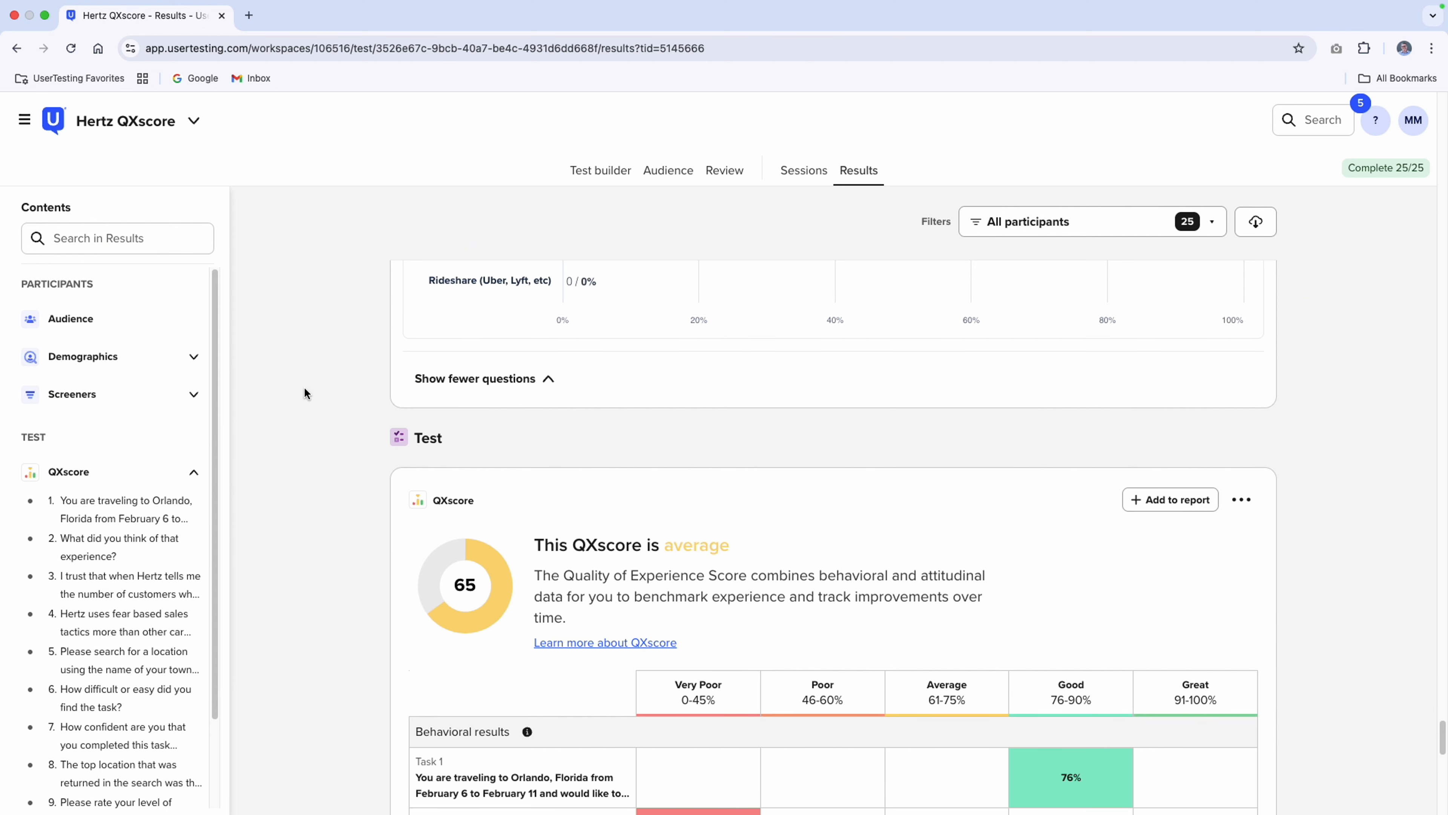
scroll(304, 389, down, 4)
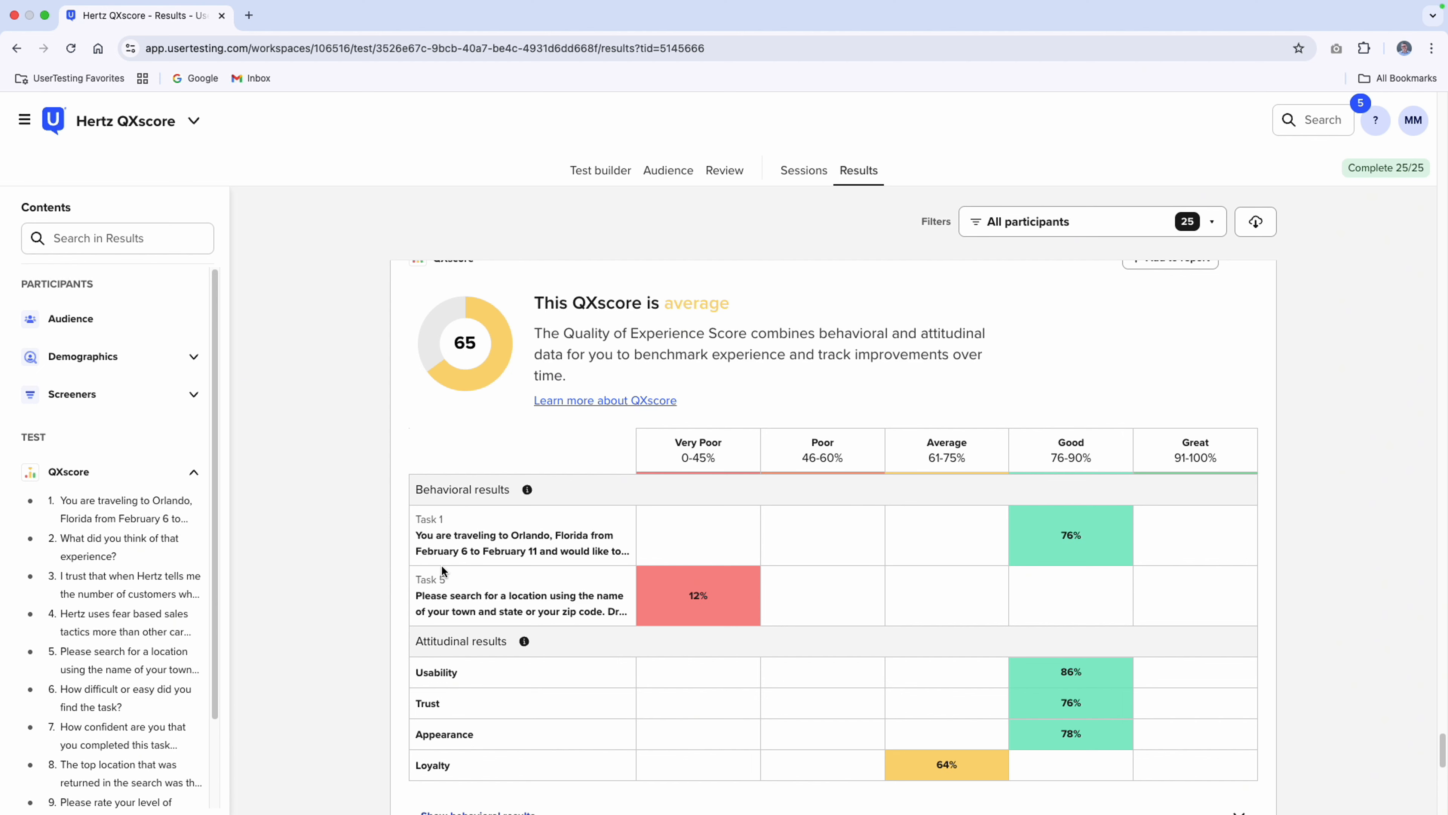
mouse_move(1047, 539)
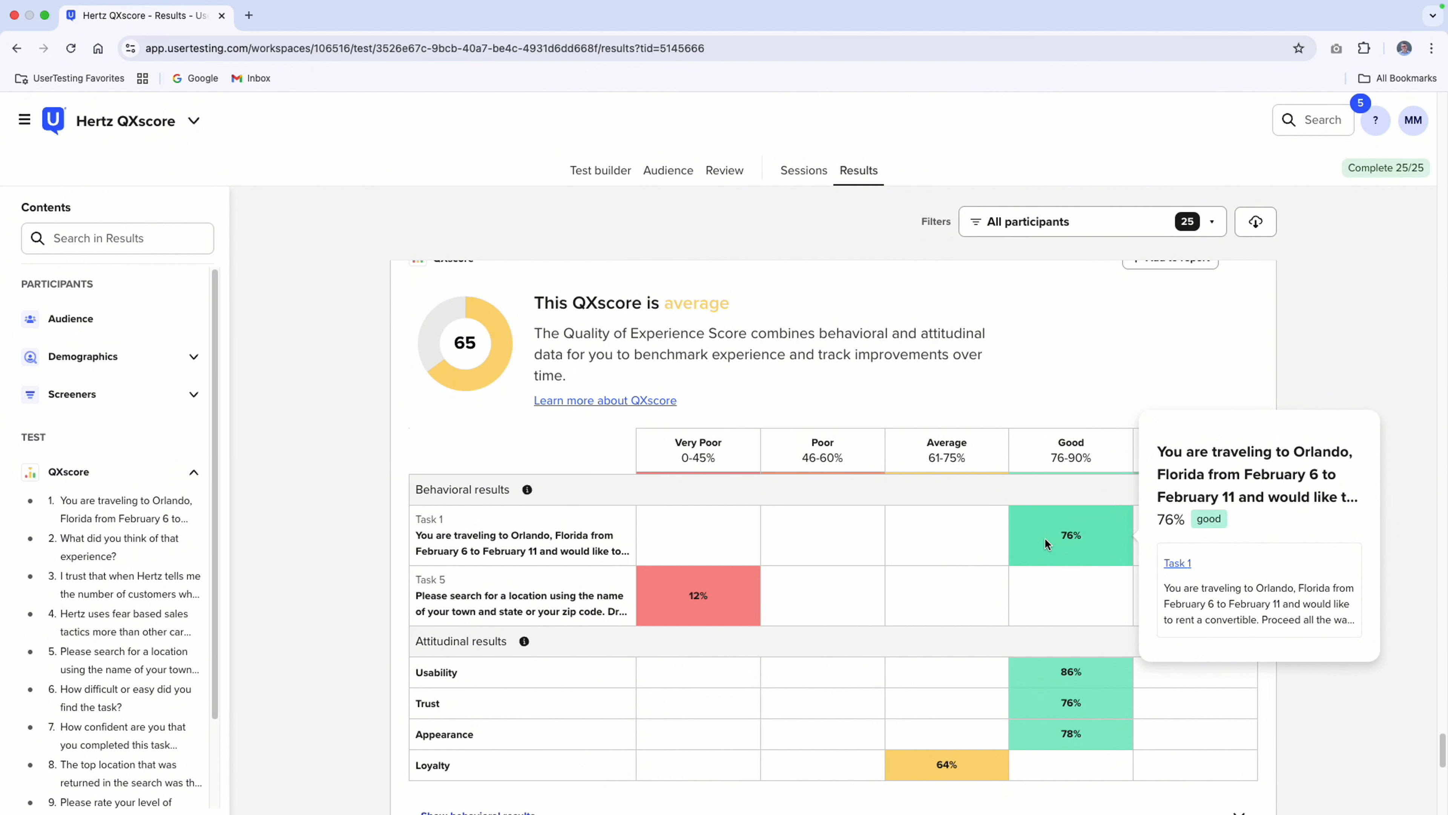
mouse_move(729, 608)
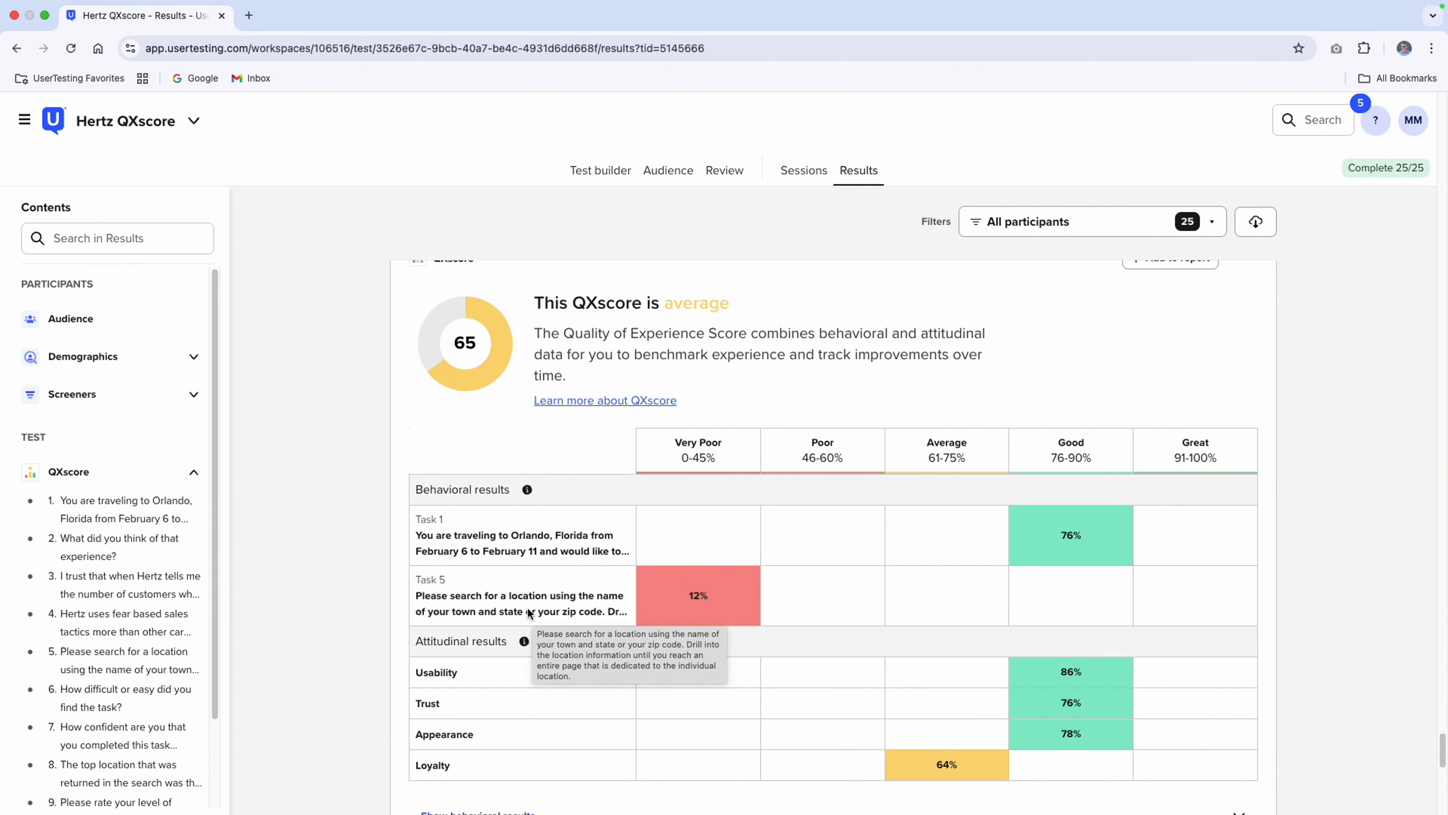
Inspect the score details behind Appearance, Trust and Loyalty in the attitudinal results, and view the navigation tasks listed beneath.
scroll(353, 393, down, 4)
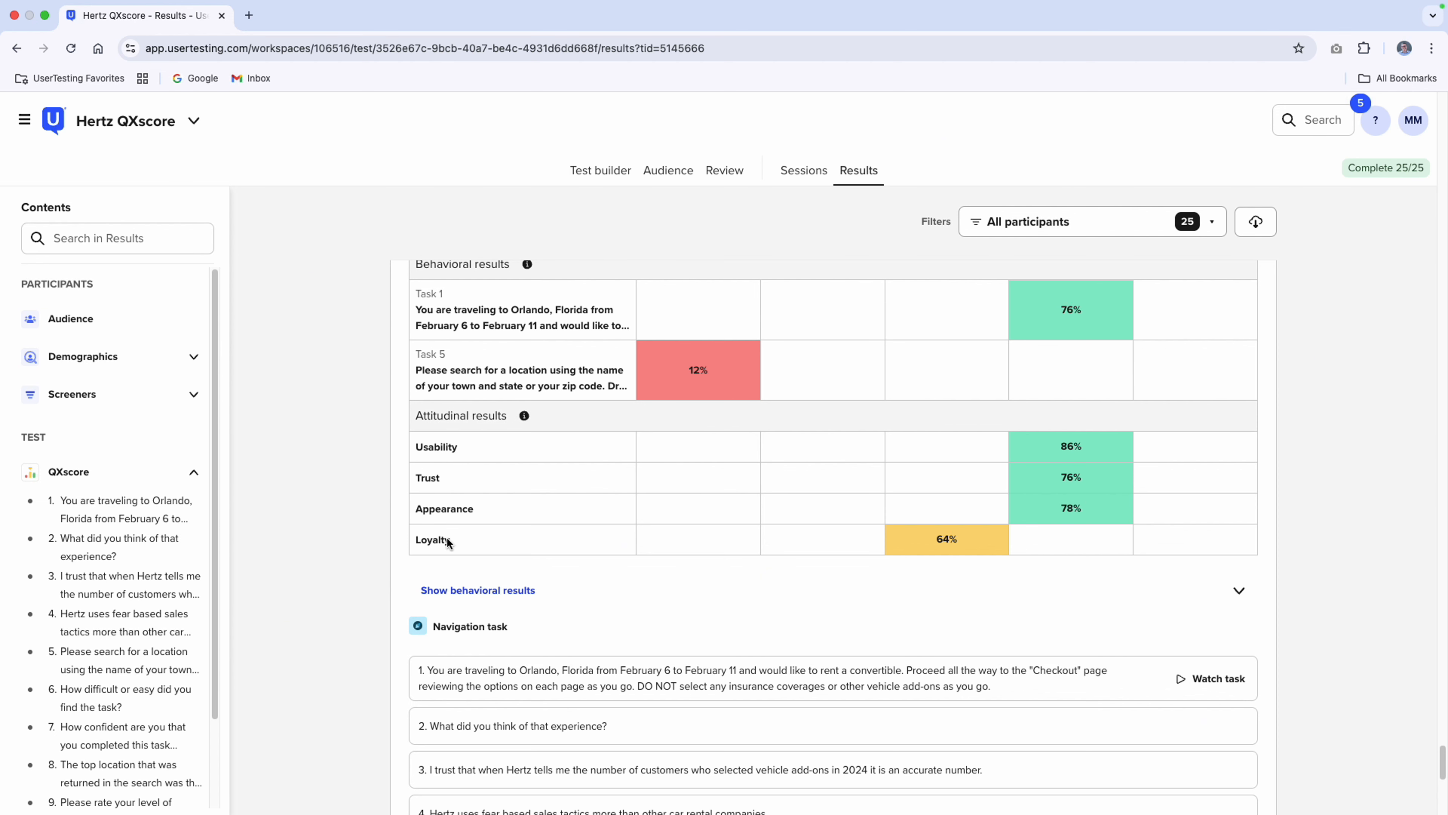
mouse_move(1059, 435)
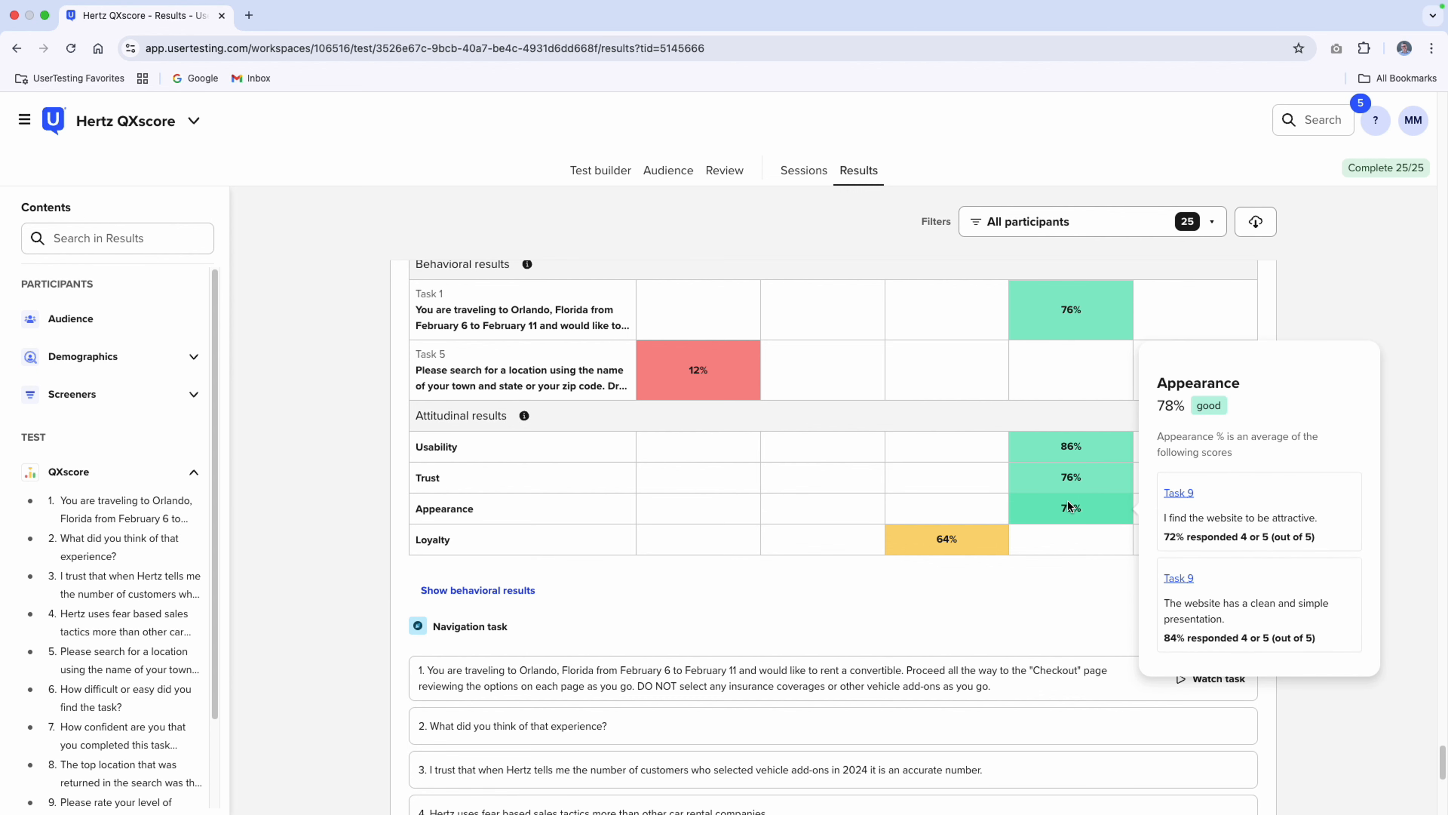
mouse_move(1068, 466)
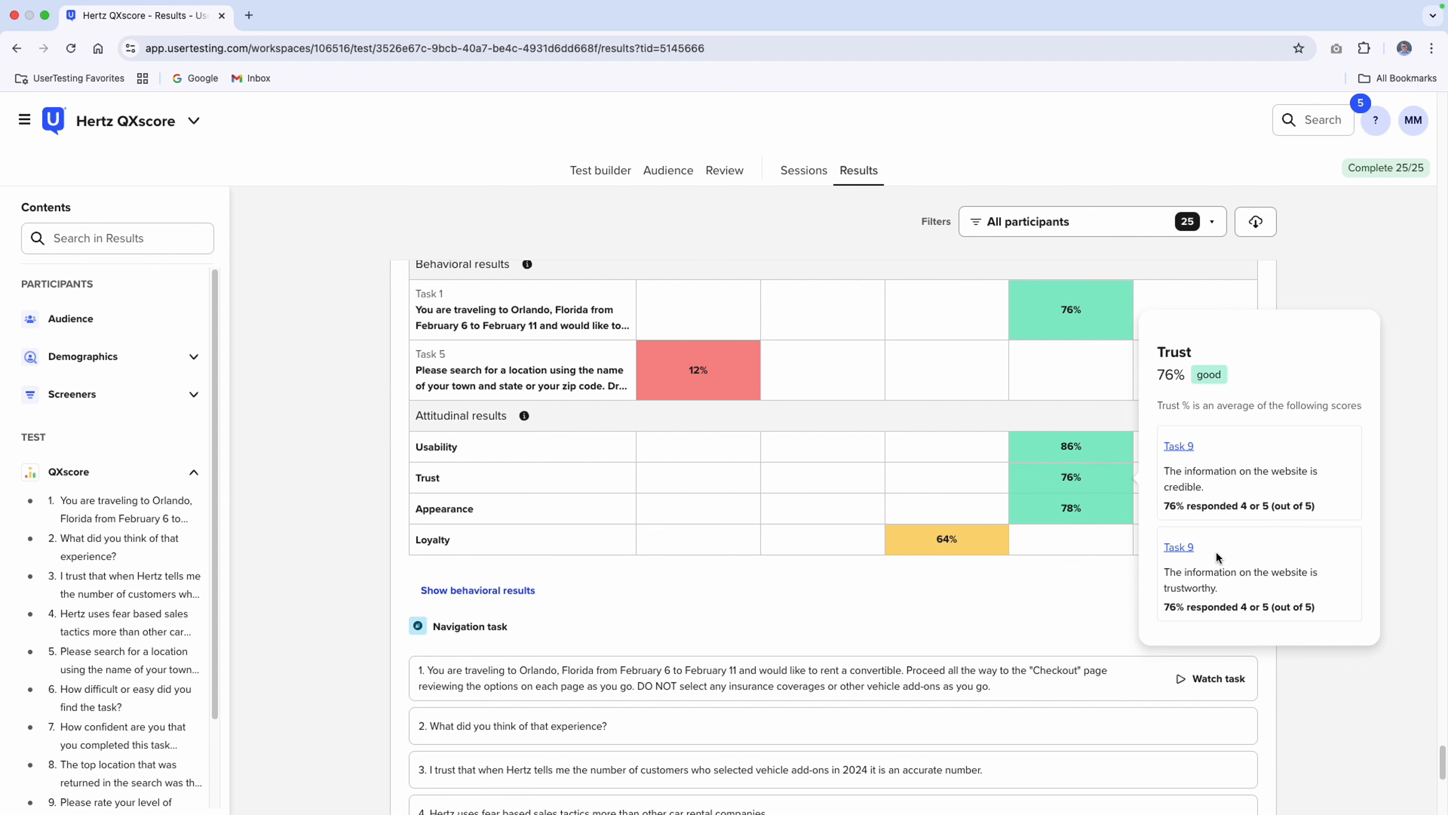
mouse_move(923, 537)
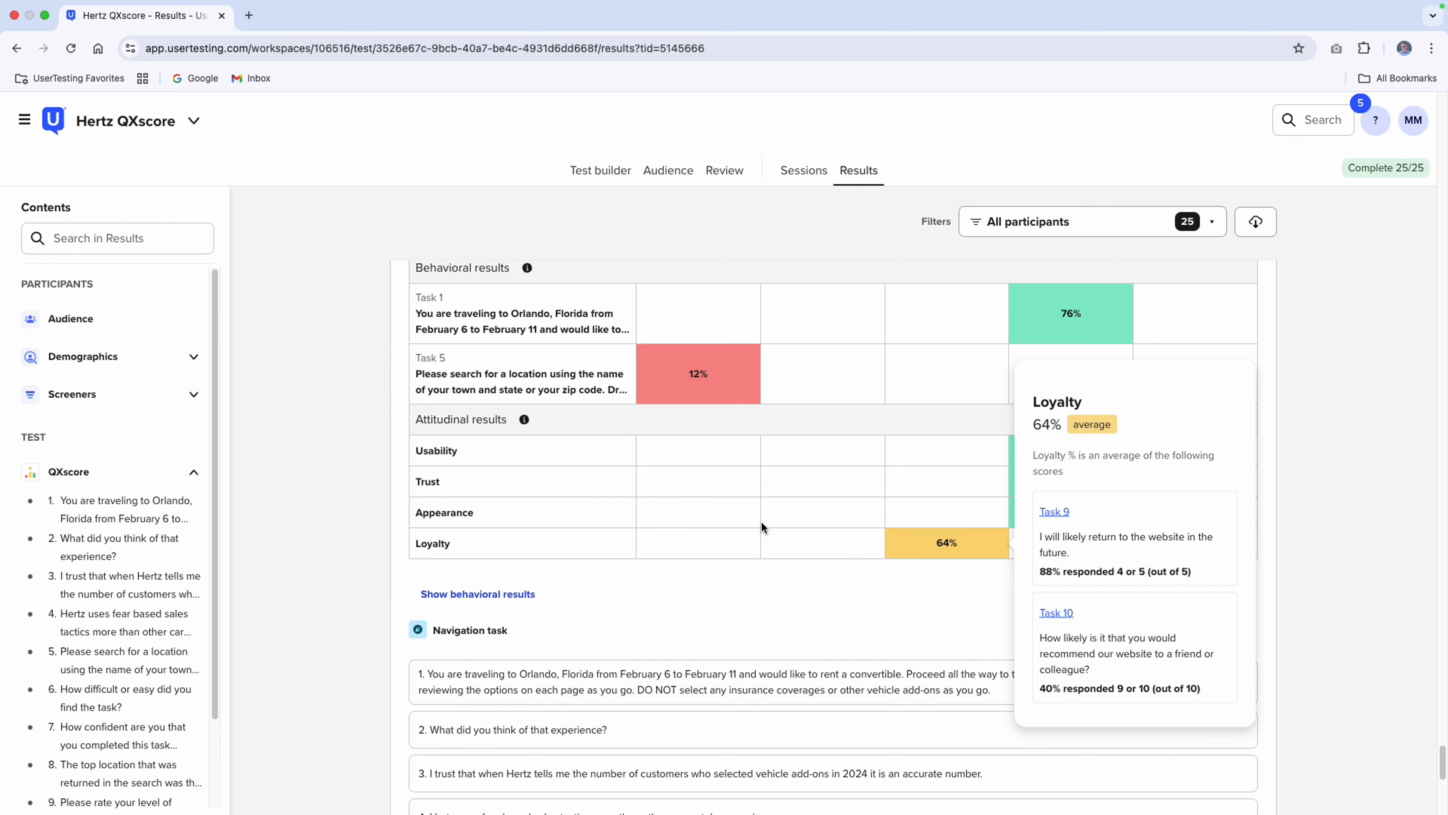
scroll(585, 518, up, 6)
scroll(732, 511, down, 6)
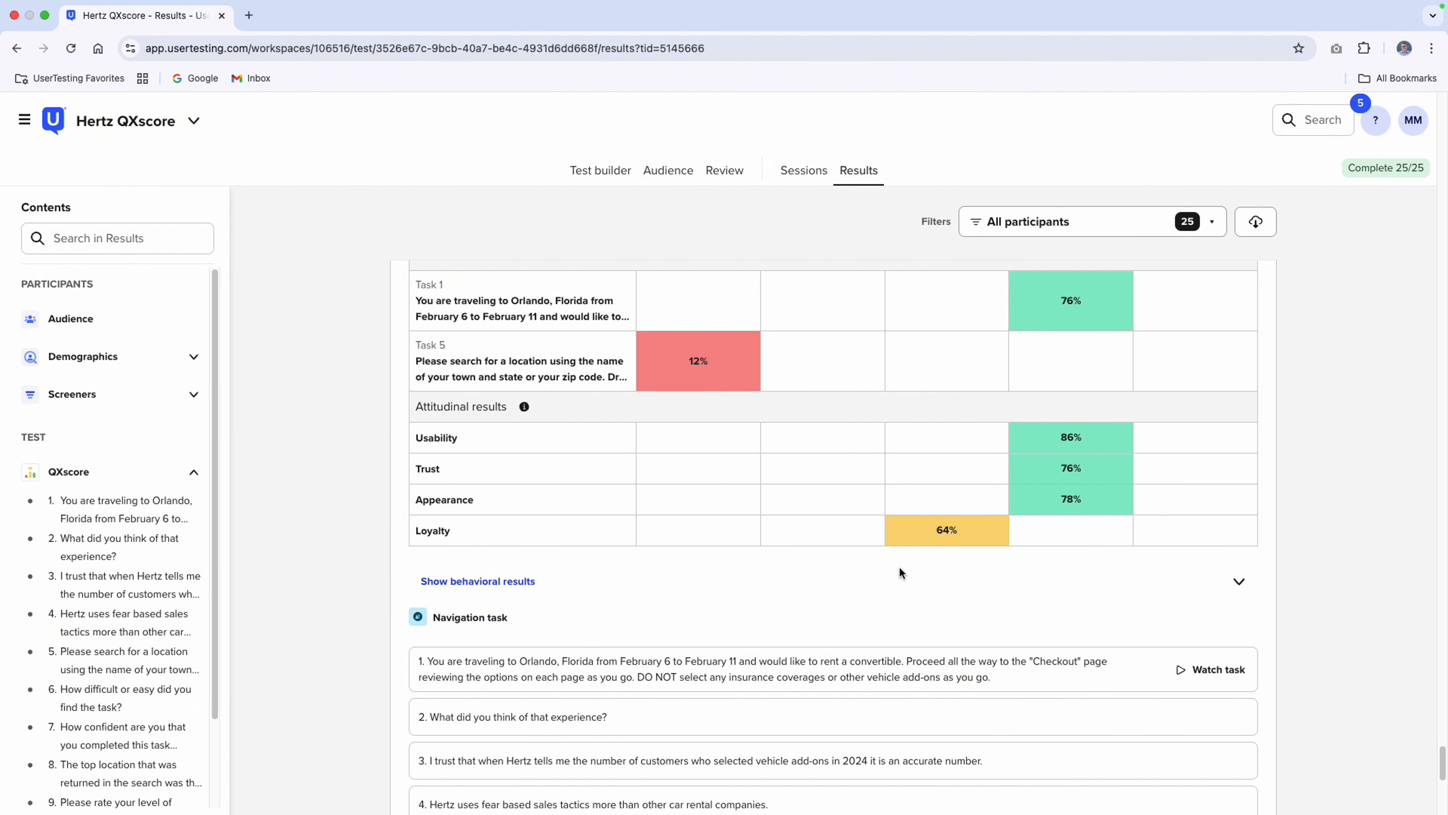
scroll(815, 495, down, 4)
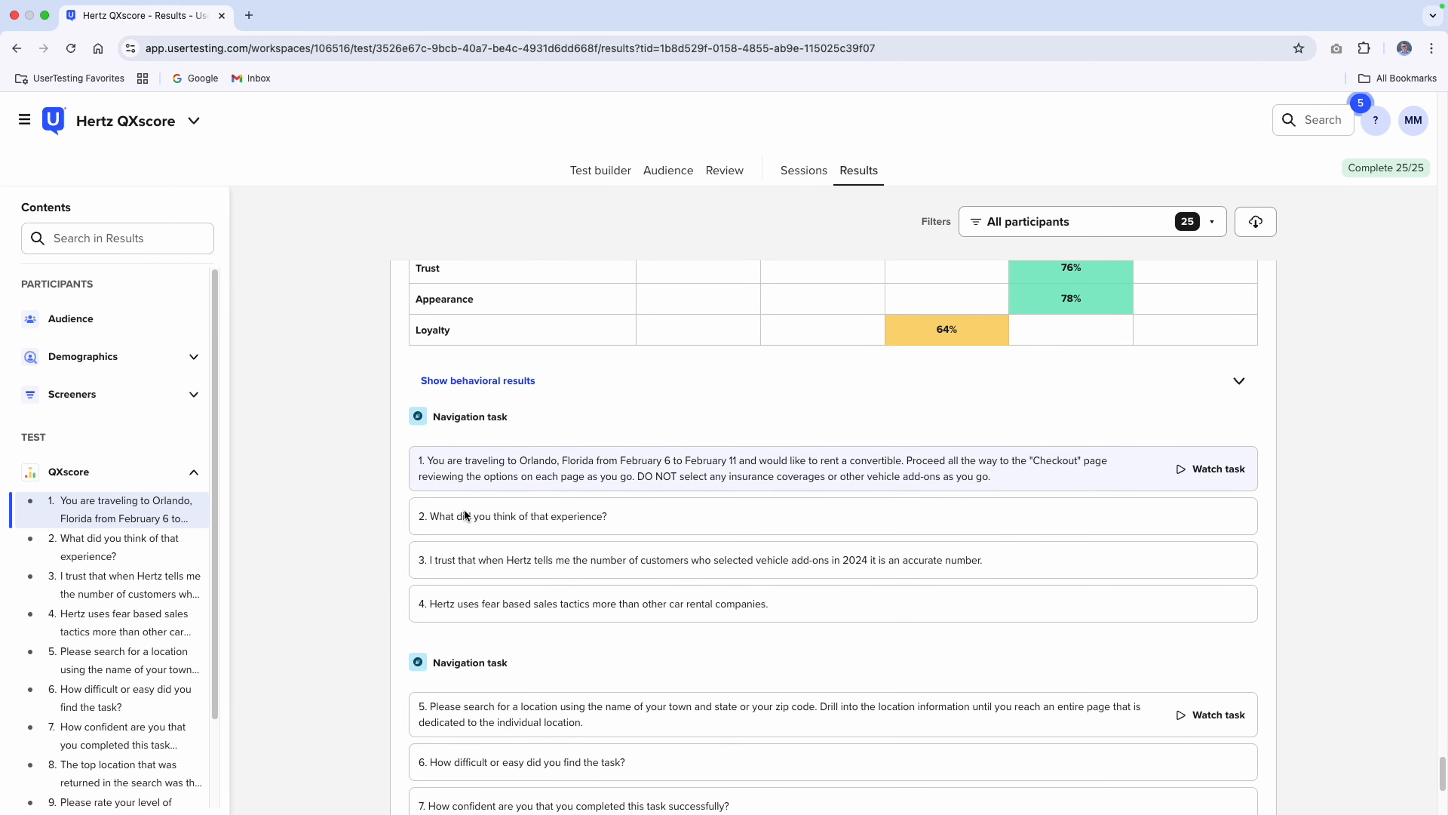